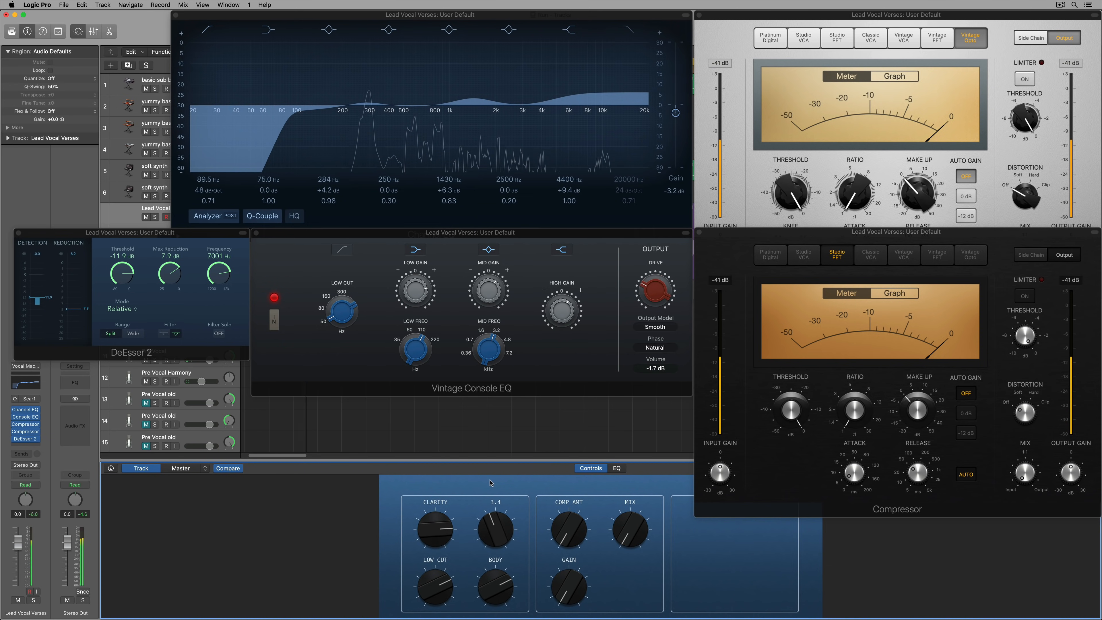
Demonstrate the finished vocal Smart Controls by adjusting the low cut, compression mix and clarity knobs
drag(442, 586, 445, 582)
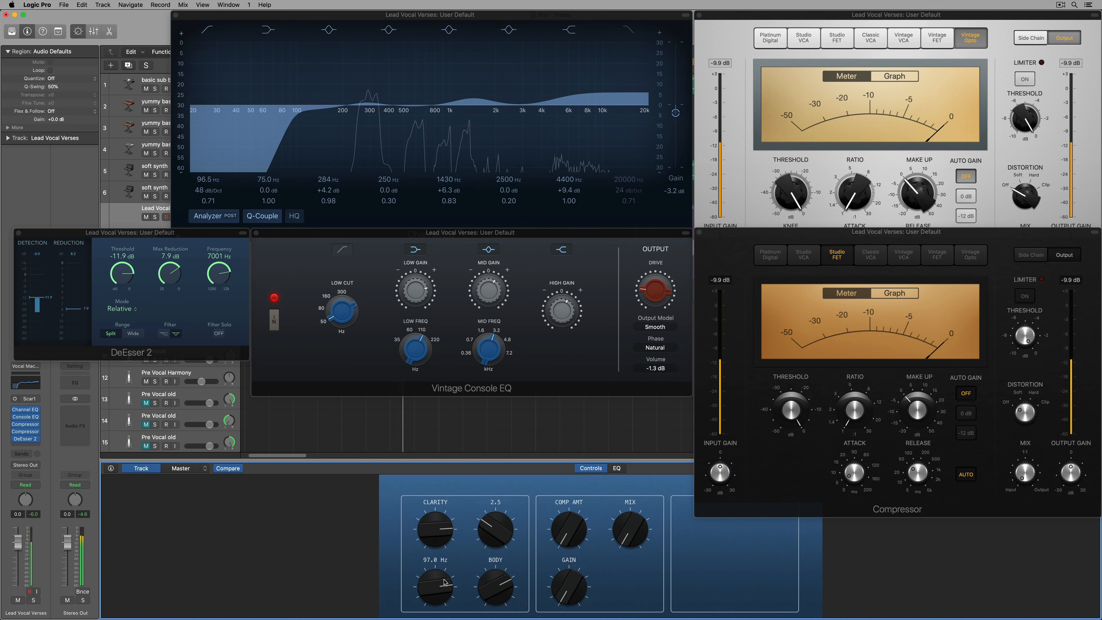
drag(623, 530, 559, 469)
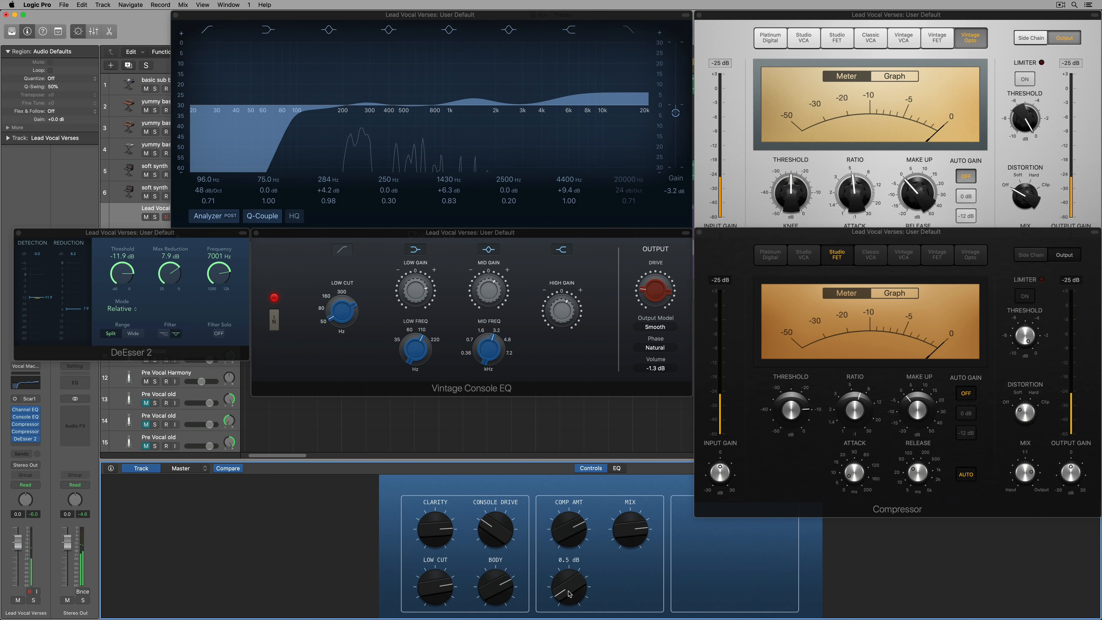
drag(424, 541, 421, 542)
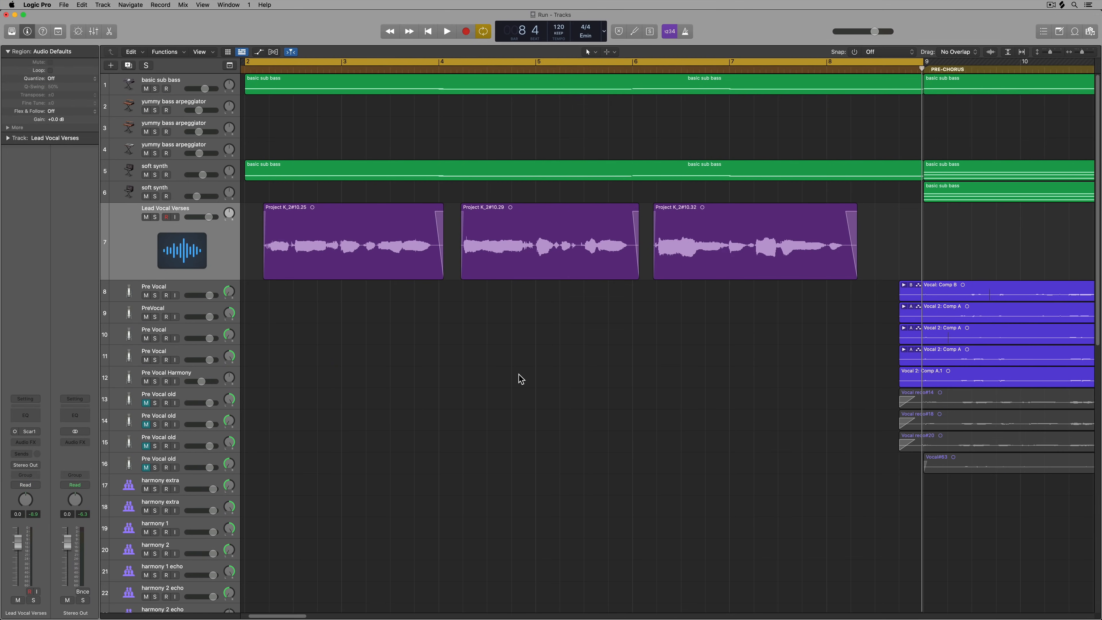
Play the verse to listen to the unprocessed Lead Vocal Verses track, and stop playback
key(space)
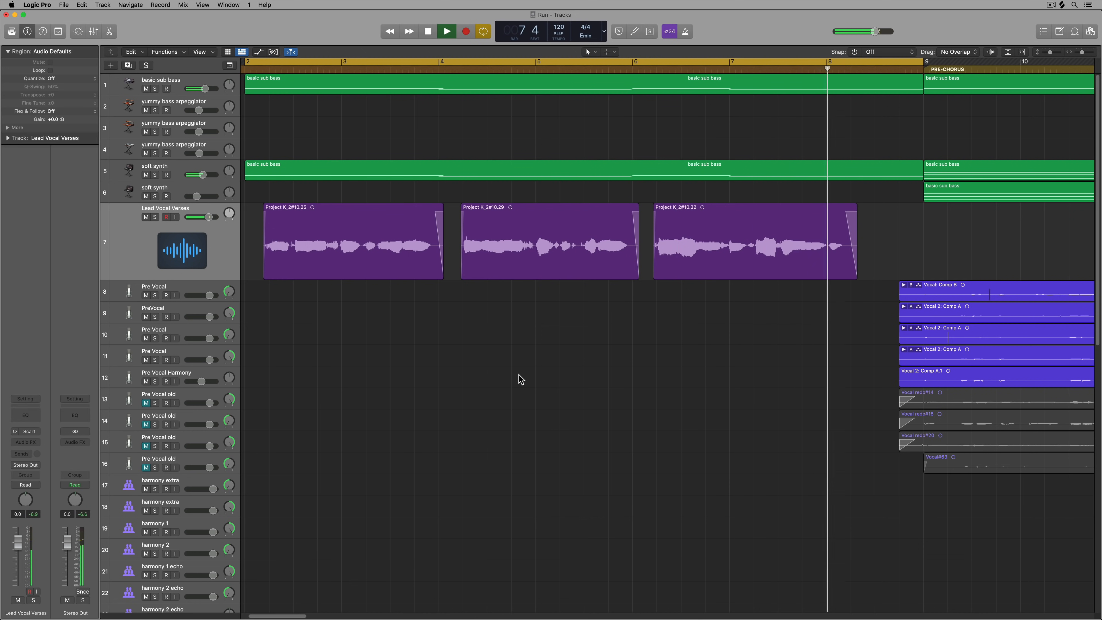
key(space)
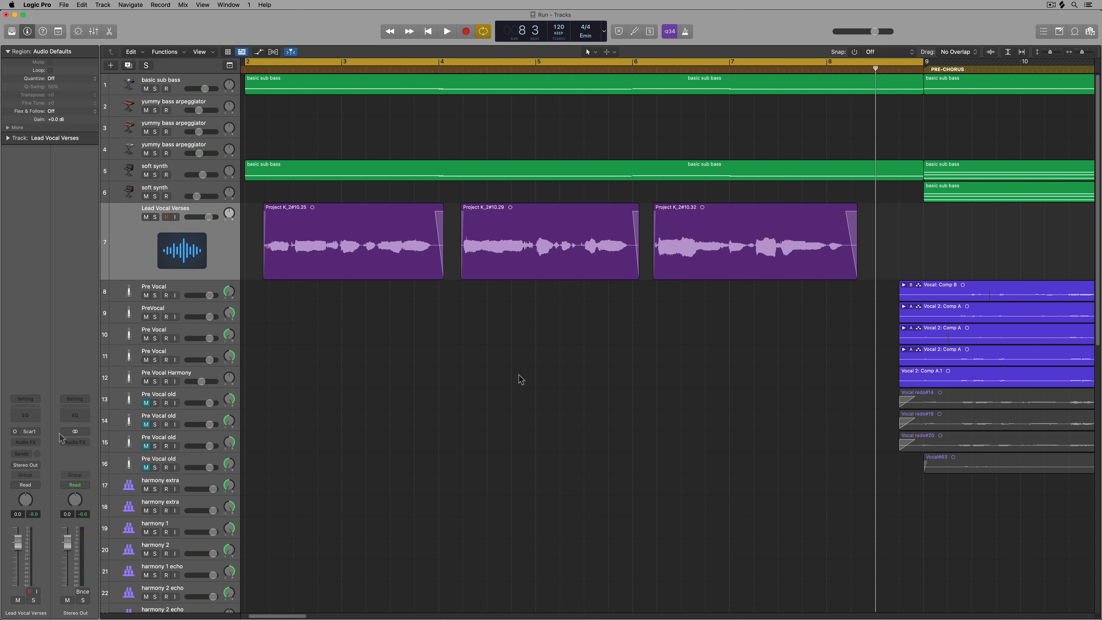
Insert a Channel EQ on the Lead Vocal Verses track and move its window clear of the vocal channel strip
click(36, 441)
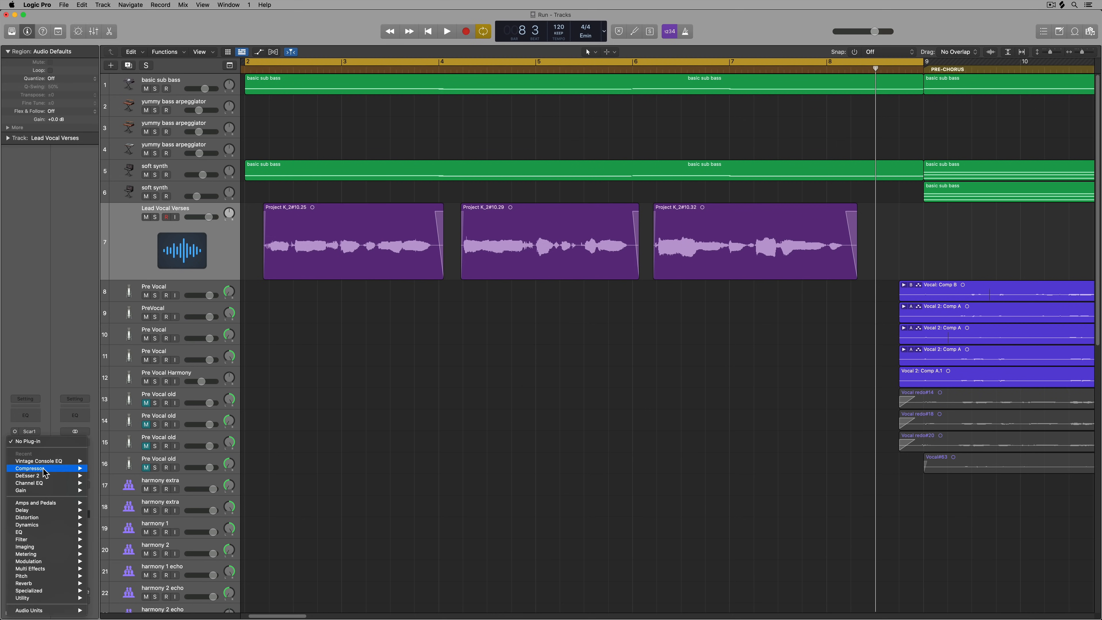
mouse_move(46, 483)
click(105, 483)
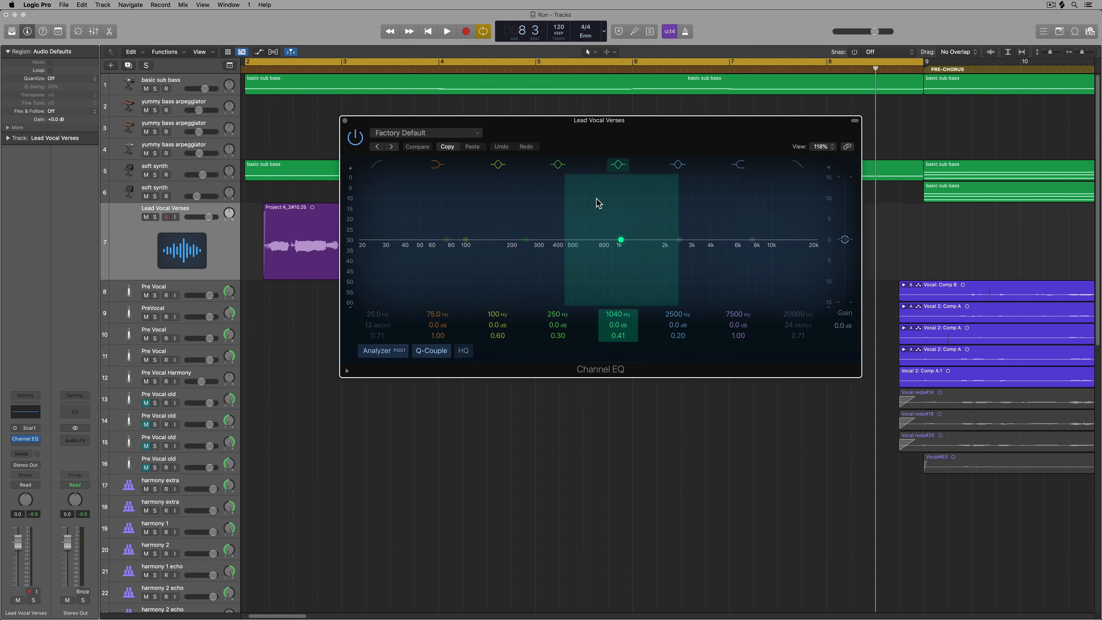
drag(625, 123, 858, 38)
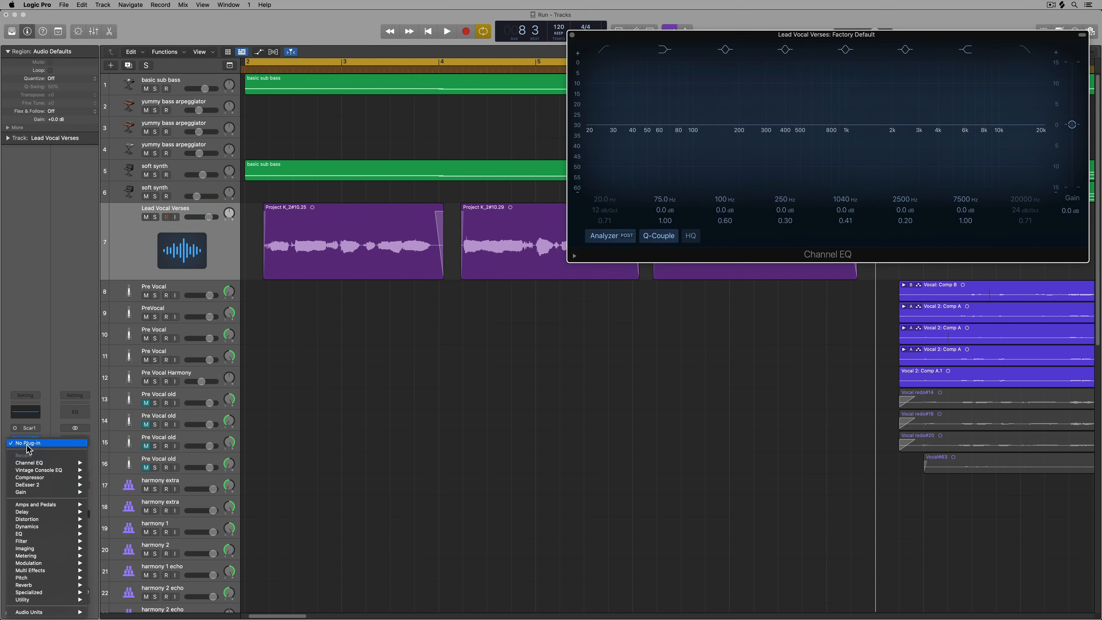
Insert a mono Vintage Console EQ after the Channel EQ on the Lead Vocal Verses track
click(26, 447)
mouse_move(57, 485)
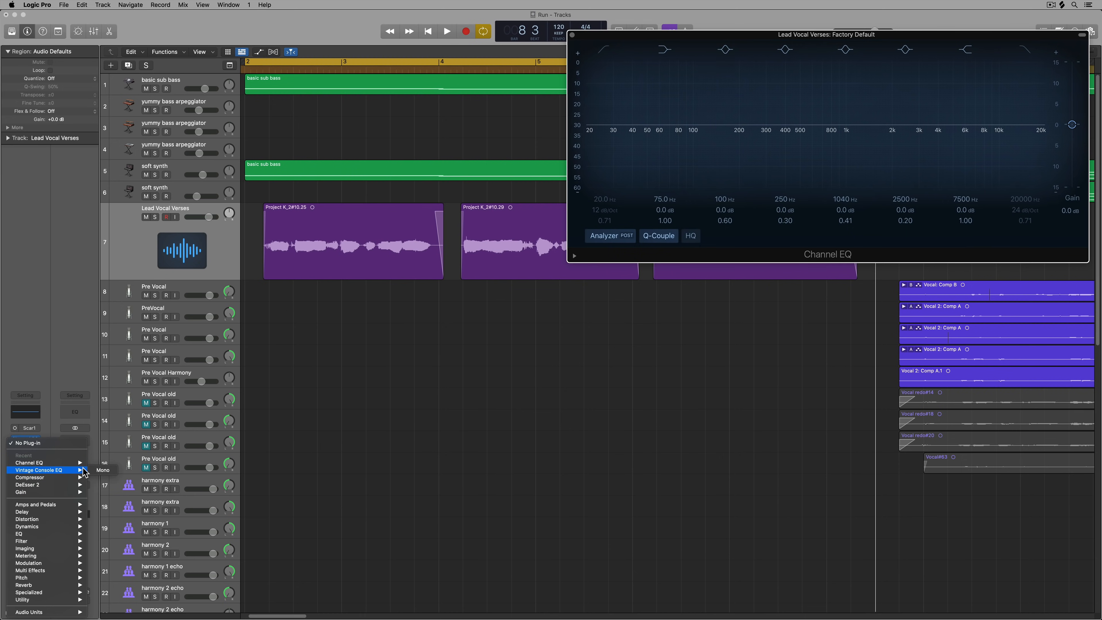
click(103, 470)
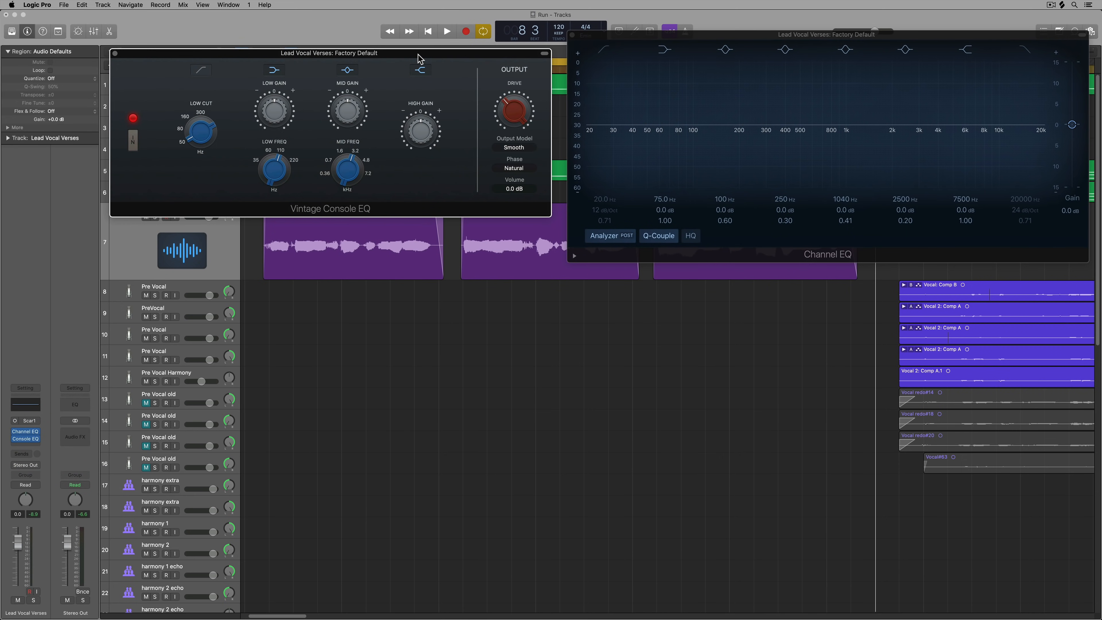
Insert a mono Compressor after the Vintage Console EQ, place its window below the Channel EQ and choose the Vintage Opto model
click(32, 445)
mouse_move(58, 479)
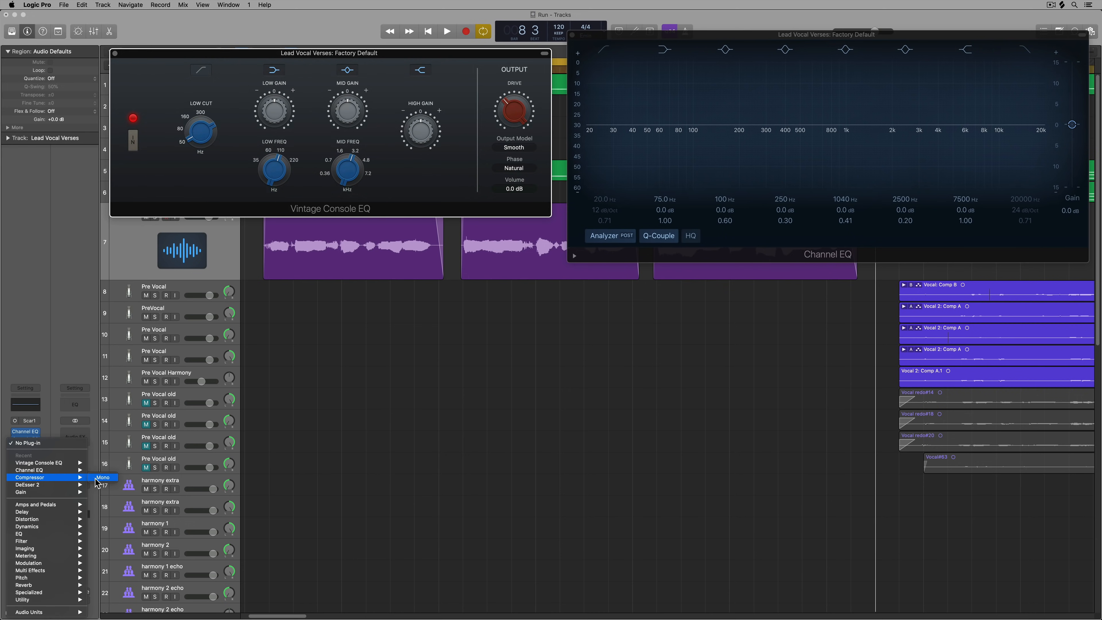
click(96, 479)
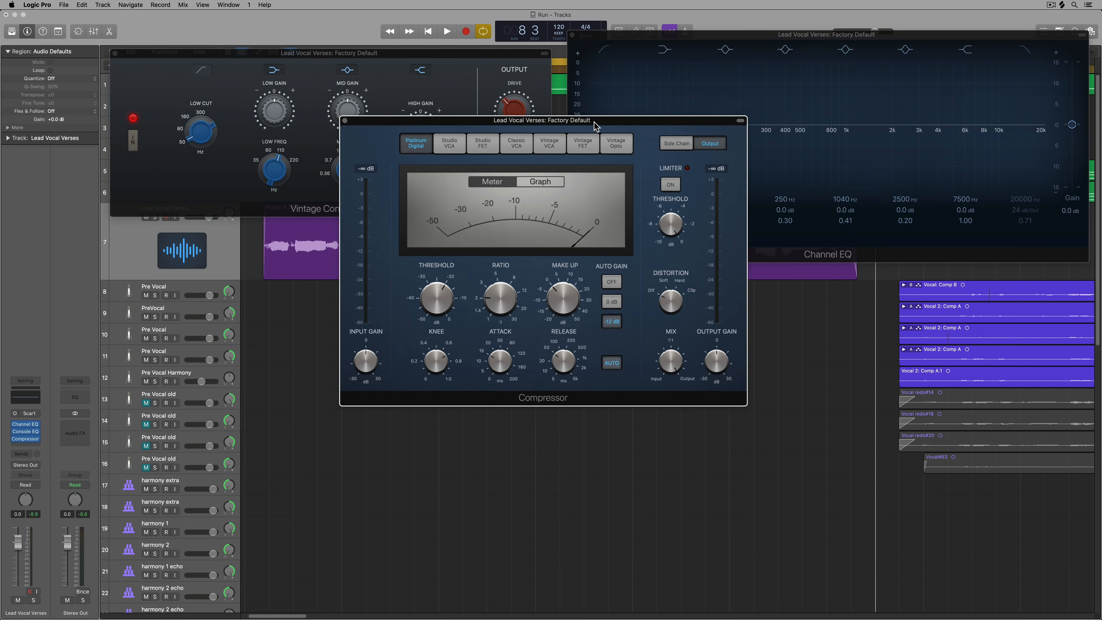
drag(590, 122, 960, 282)
click(885, 319)
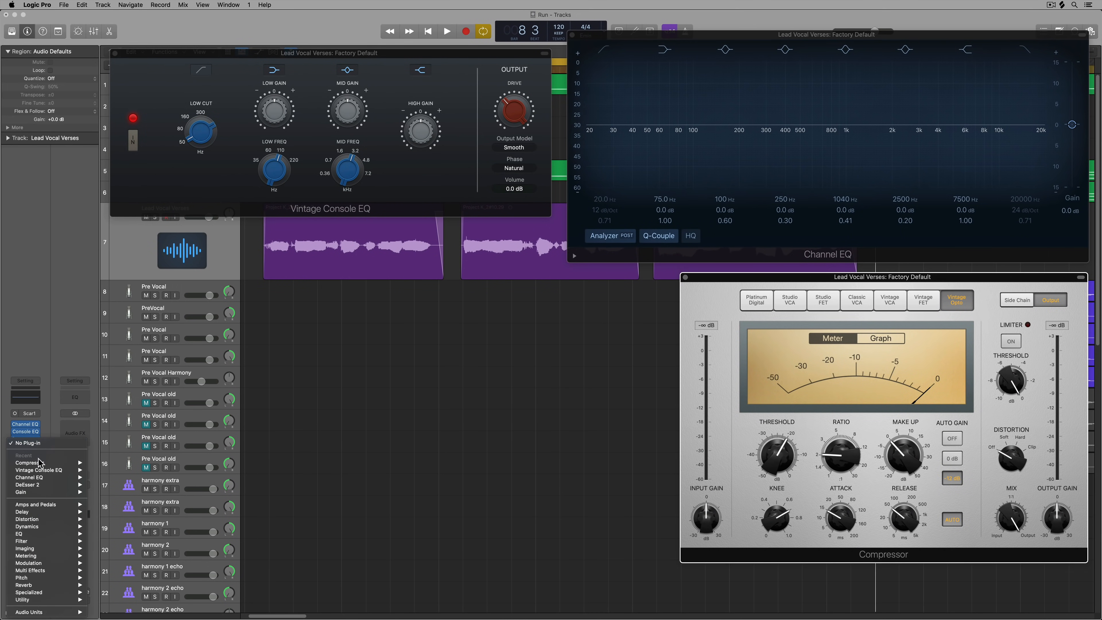
Add a second Compressor to the vocal track, place it beside the first and switch it to the Studio FET model
click(582, 215)
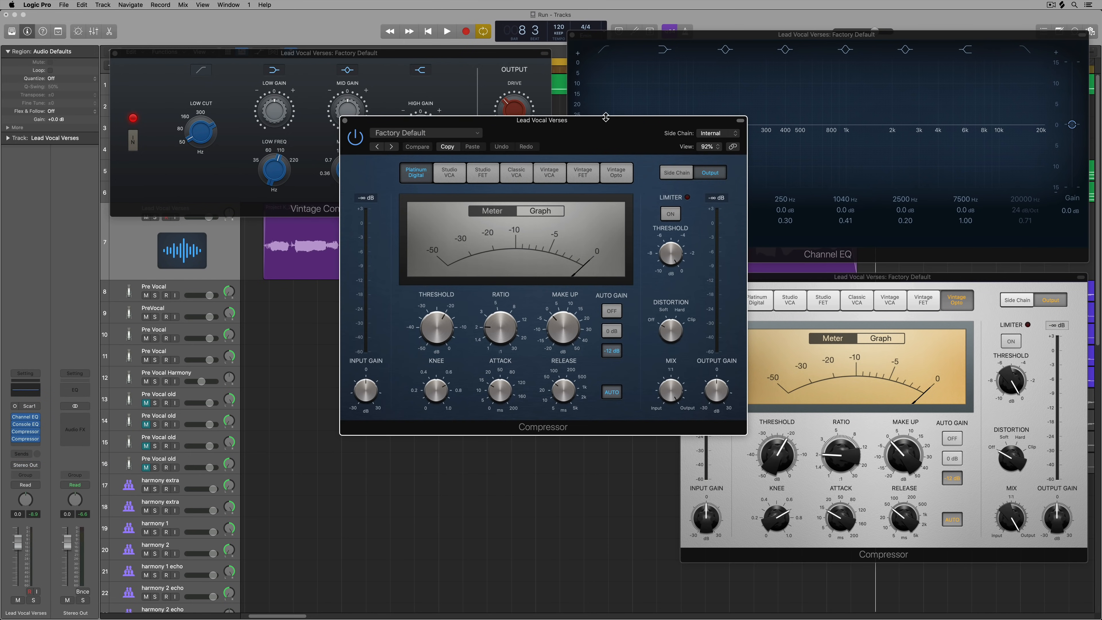
drag(610, 121, 527, 282)
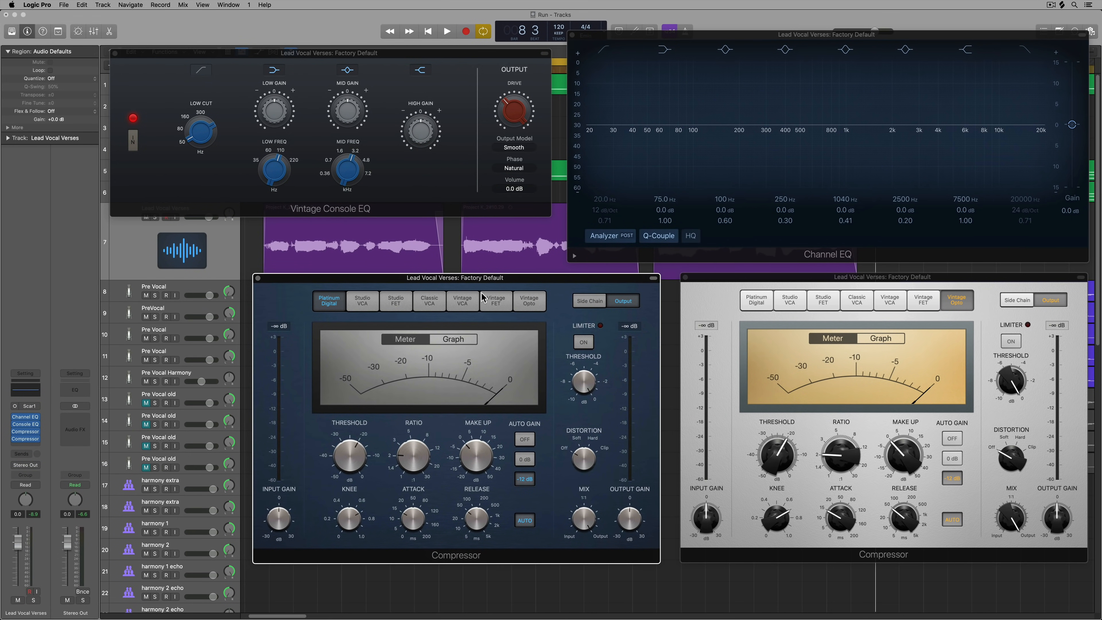
click(396, 303)
drag(399, 282, 405, 283)
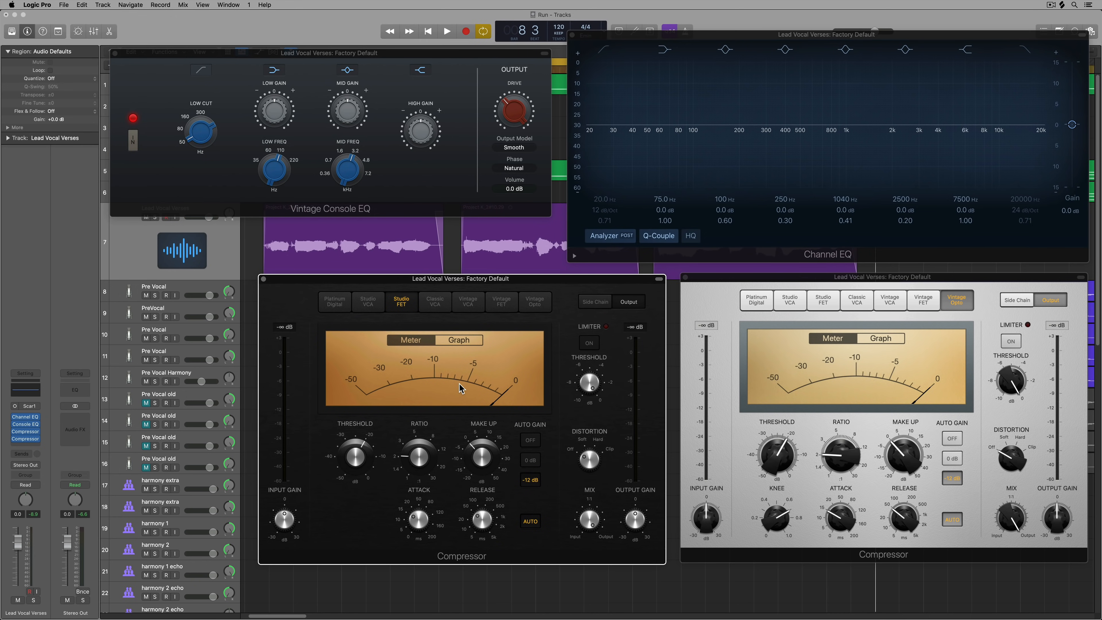
click(728, 440)
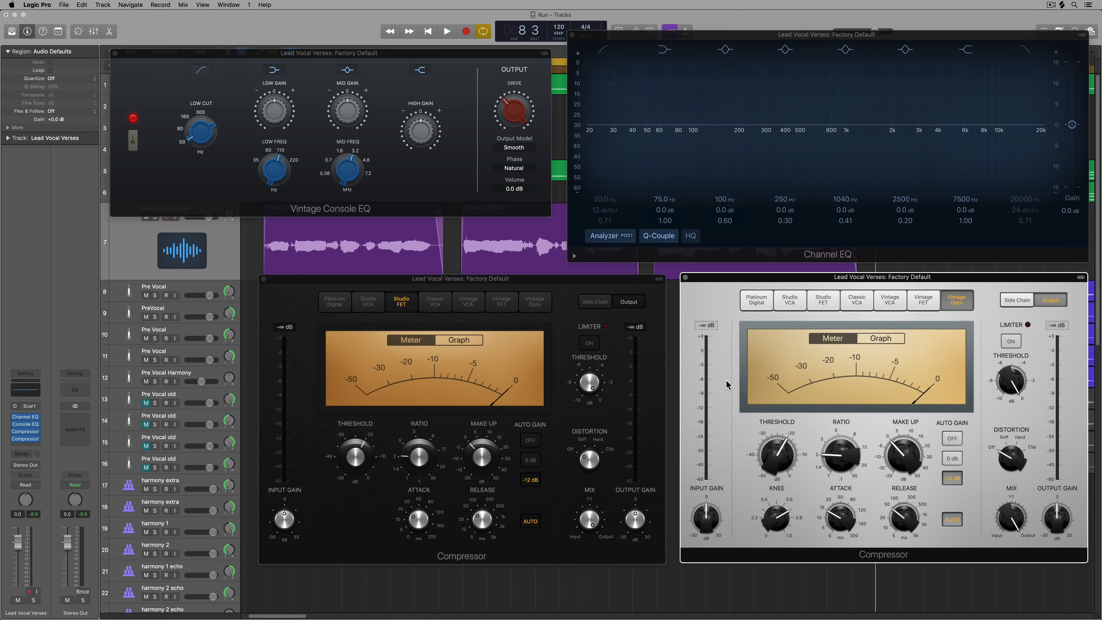
Insert a DeEsser 2 after the two compressors and move its window just above the vocal channel strip
click(35, 449)
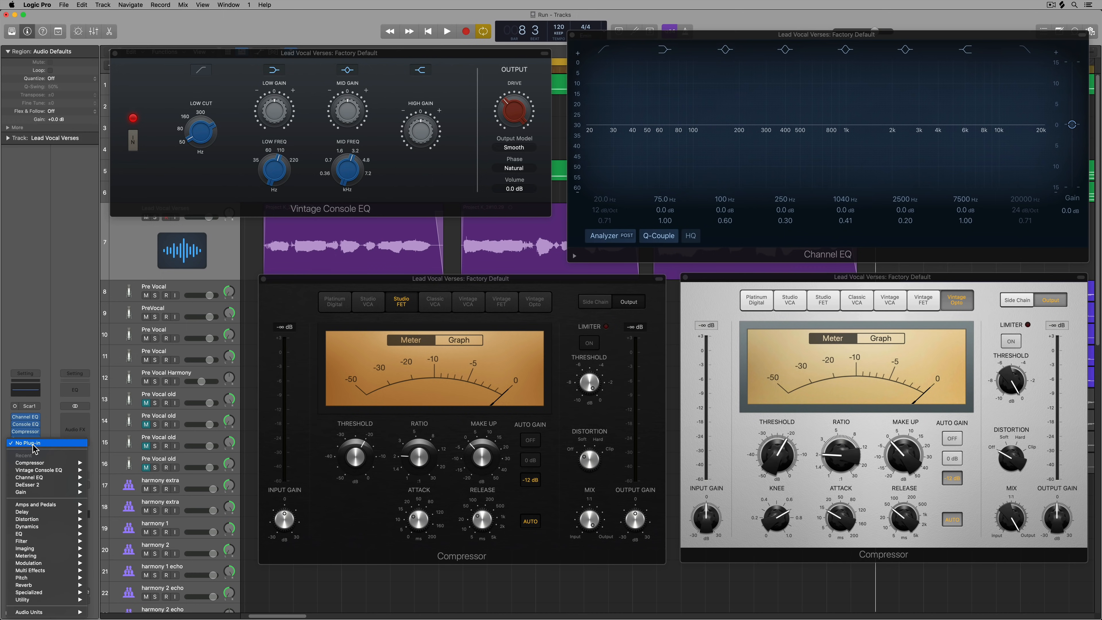
mouse_move(37, 485)
click(102, 485)
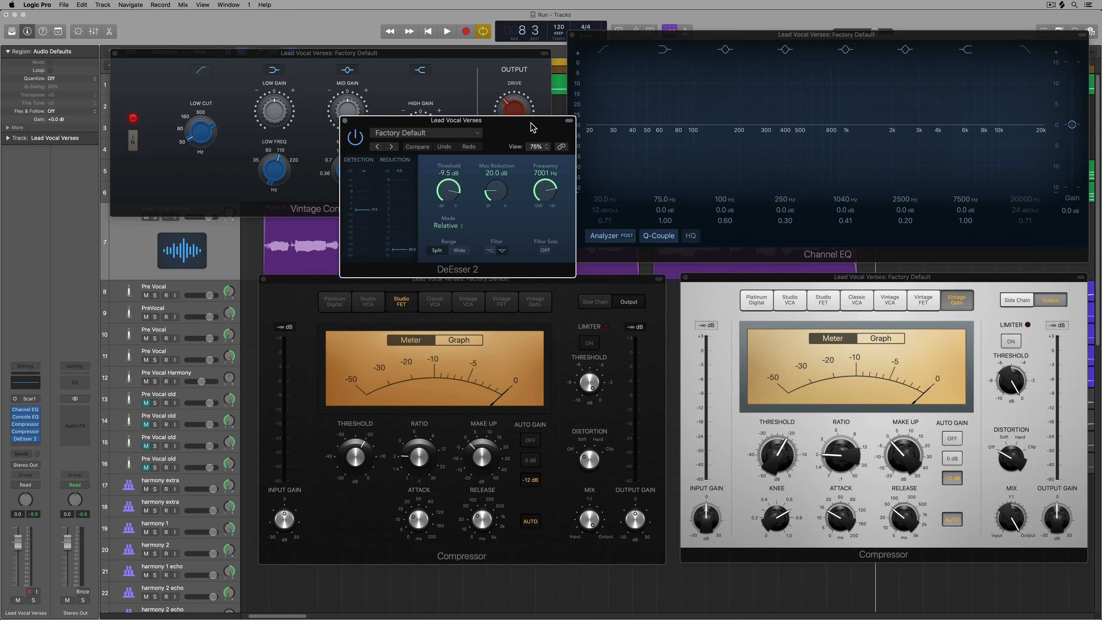
double_click(531, 126)
drag(526, 126, 197, 249)
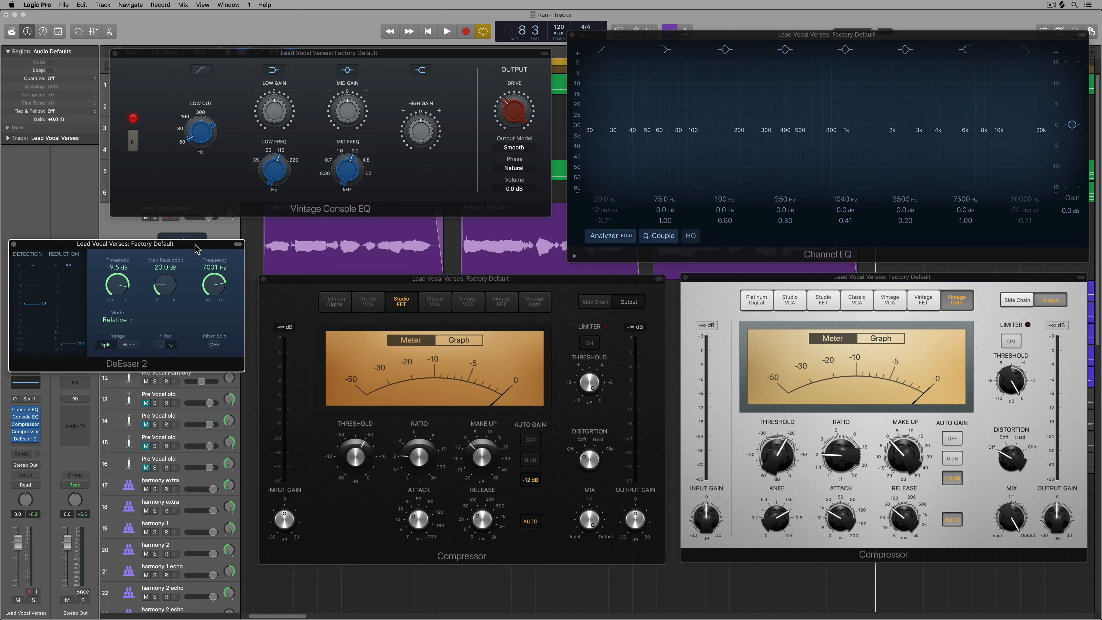
Close both Compressor windows and bypass both compressors on the Lead Vocal Verses channel strip
click(290, 278)
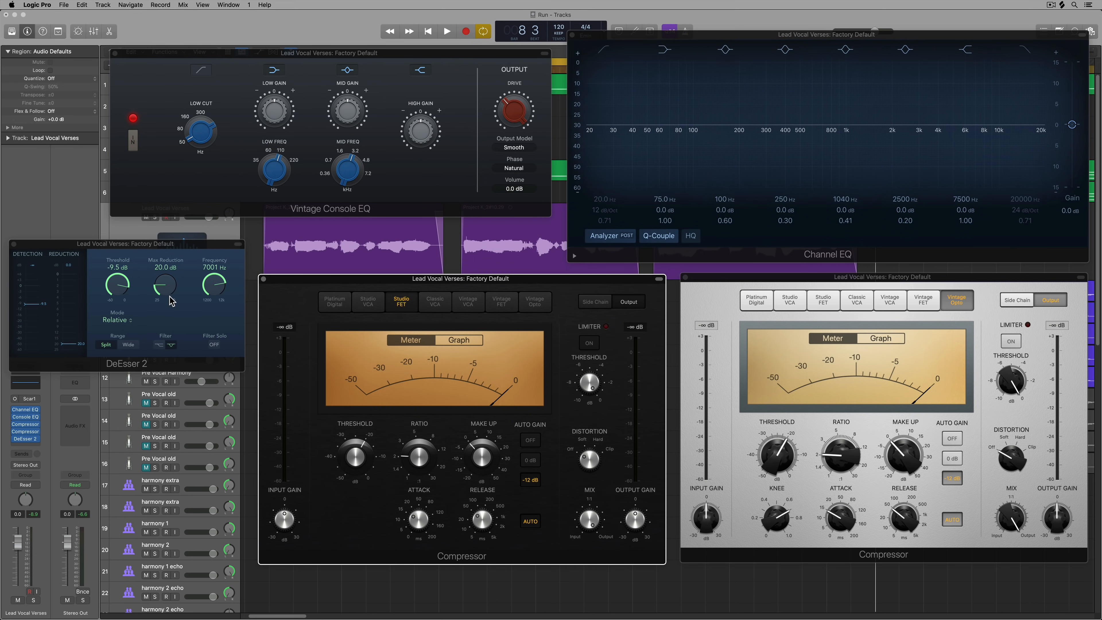
click(263, 279)
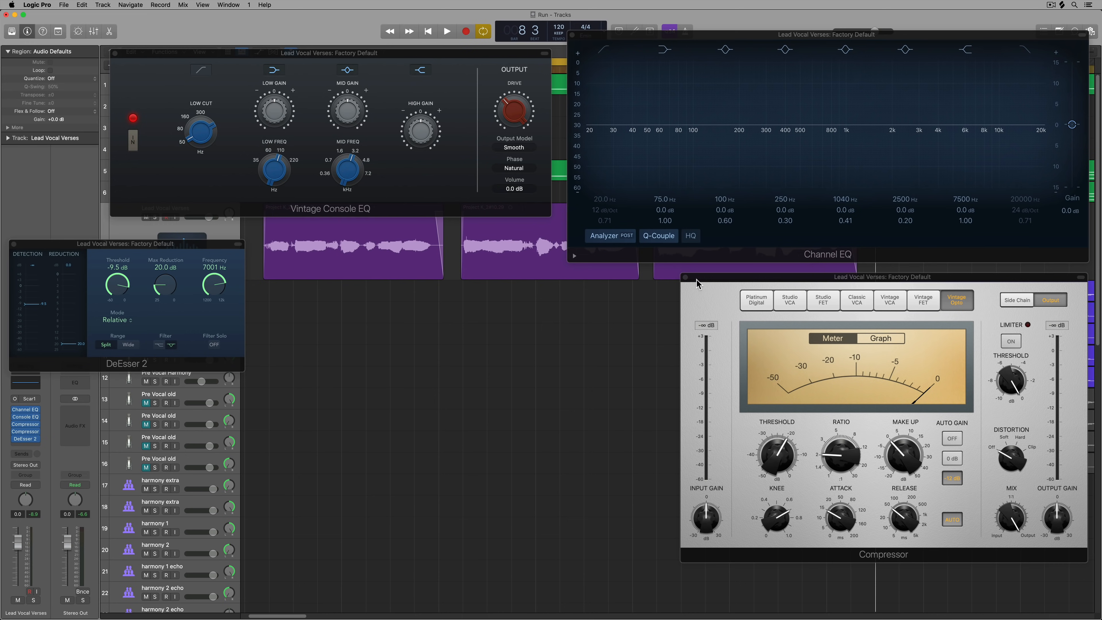
click(686, 277)
click(15, 425)
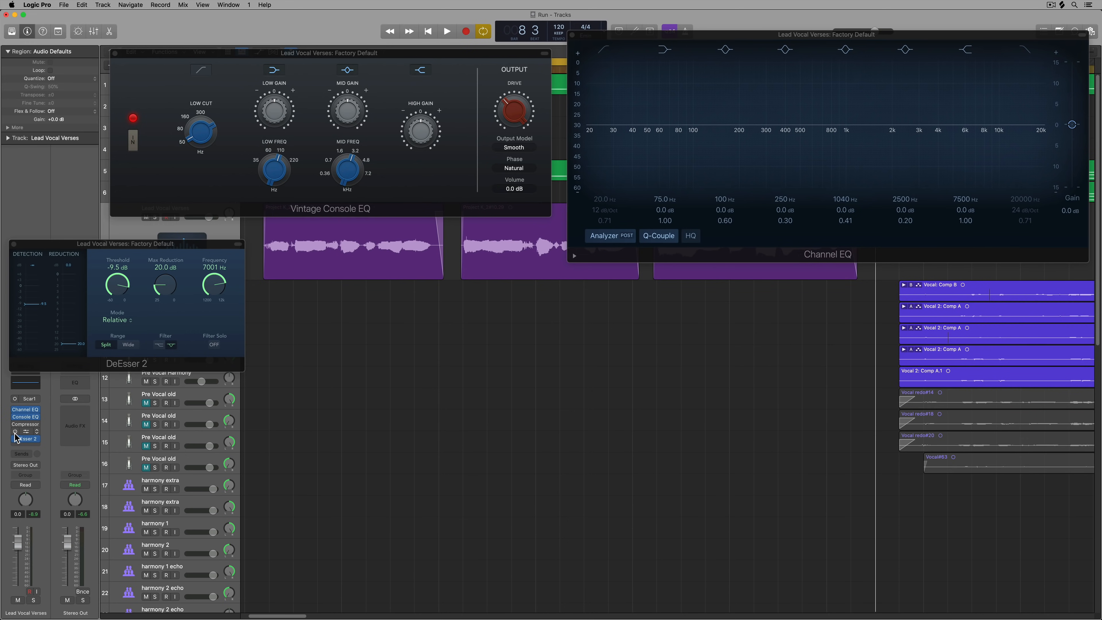
Show the Smart Controls for the Lead Vocal Verses track below the arrangement
key(b)
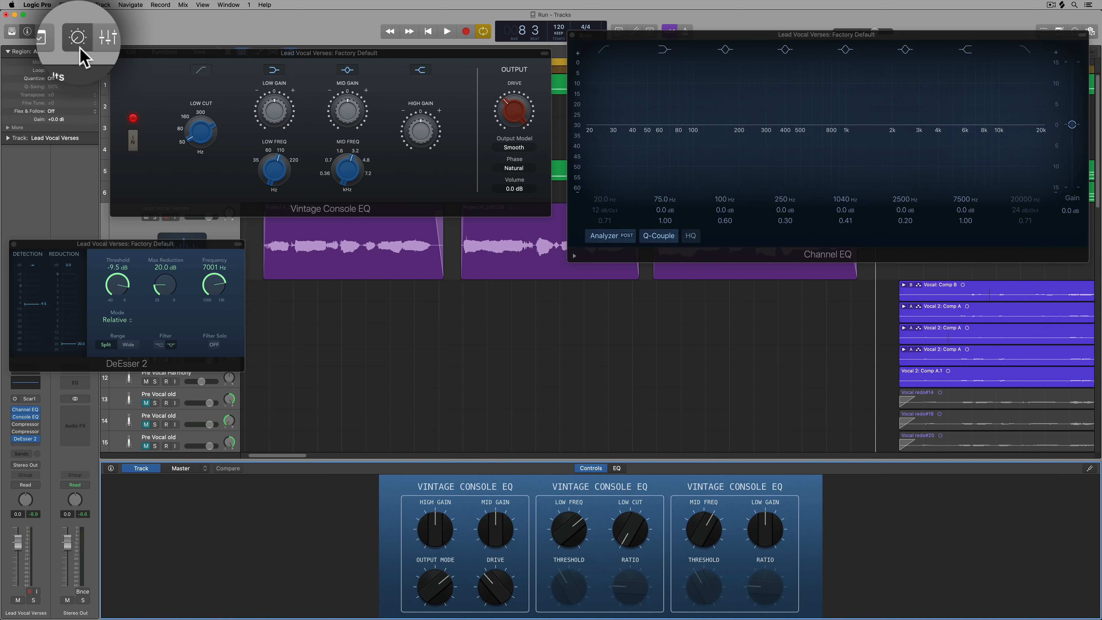
click(78, 33)
click(80, 49)
click(79, 49)
click(79, 49)
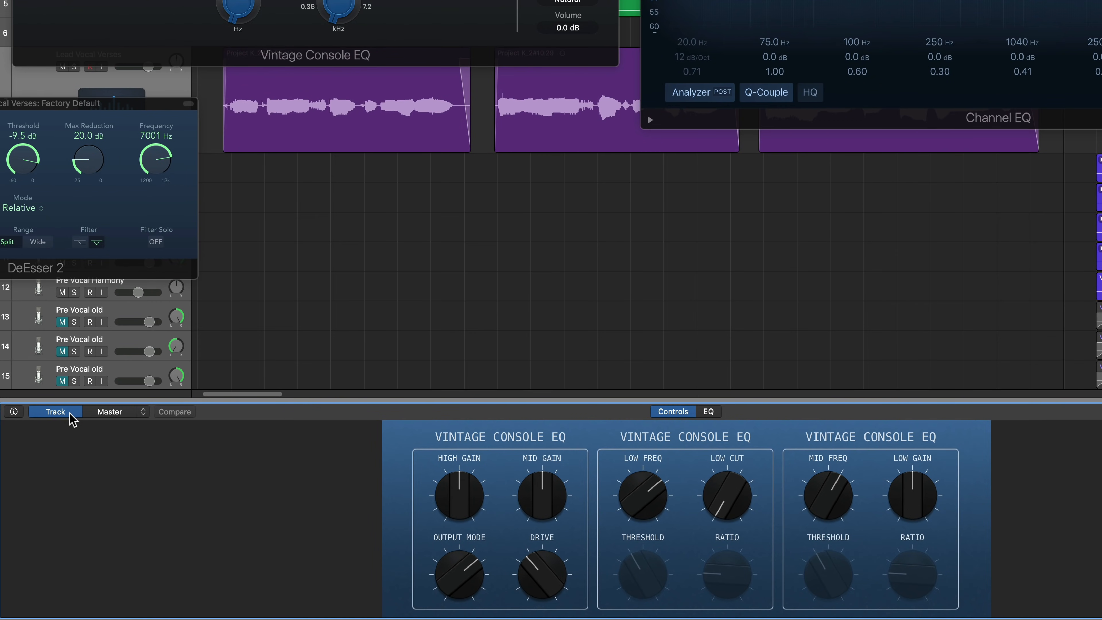
Open the Smart Controls inspector and delete all patch mappings so every knob is unmapped
click(14, 412)
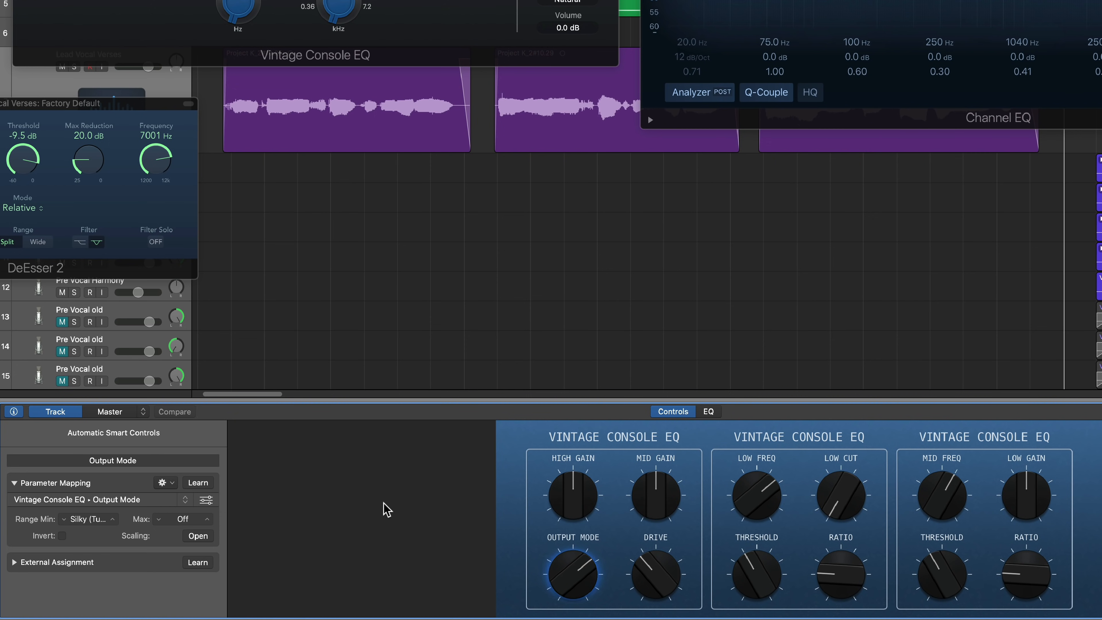
click(170, 484)
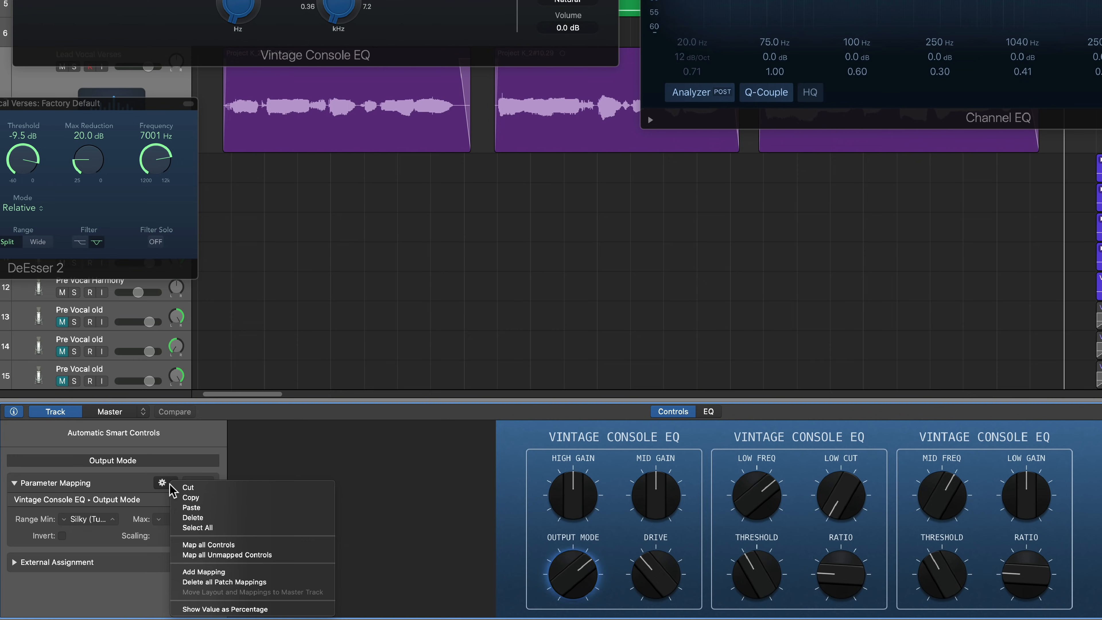
click(272, 582)
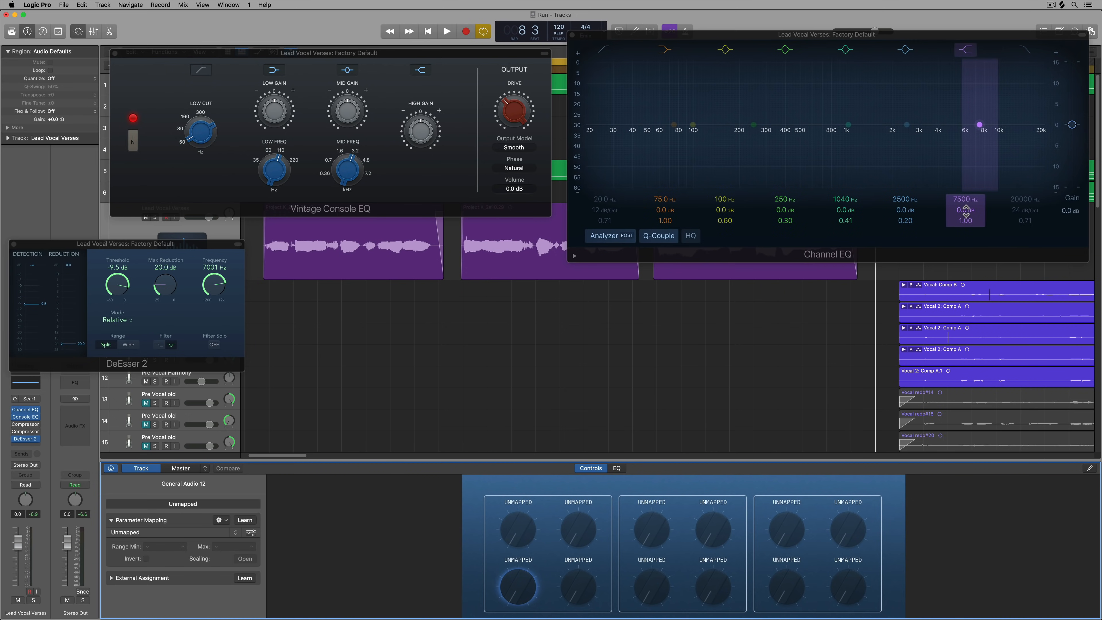
Set the Channel EQ's high shelf frequency to 4400 Hz and reset its gain to 0 dB
mouse_move(965, 211)
mouse_down()
mouse_move(965, 193)
mouse_move(963, 222)
mouse_move(961, 195)
mouse_up()
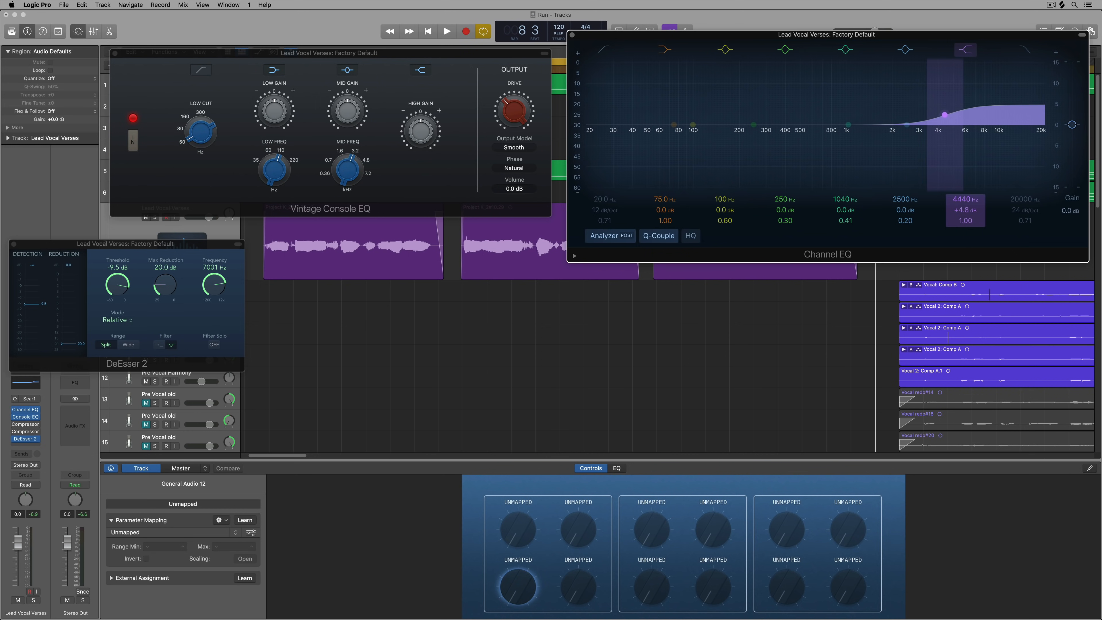
alt+click(962, 210)
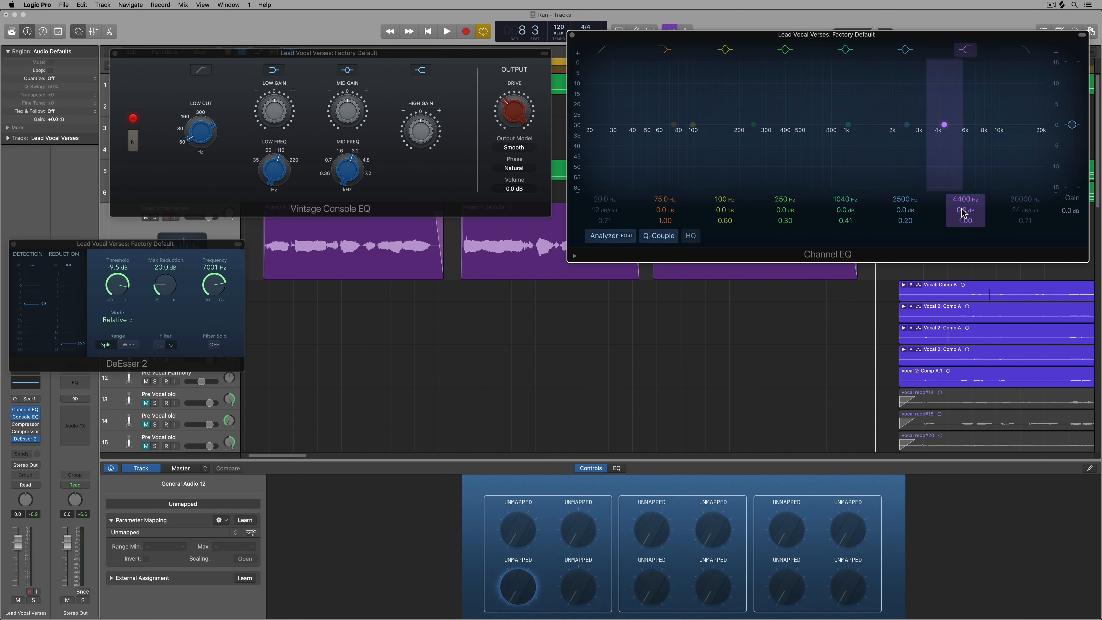
Shape the Channel EQ's upper-mid bell band to 1430 Hz with a gain of +2.8 dB and a Q of 0.83
drag(847, 209, 847, 193)
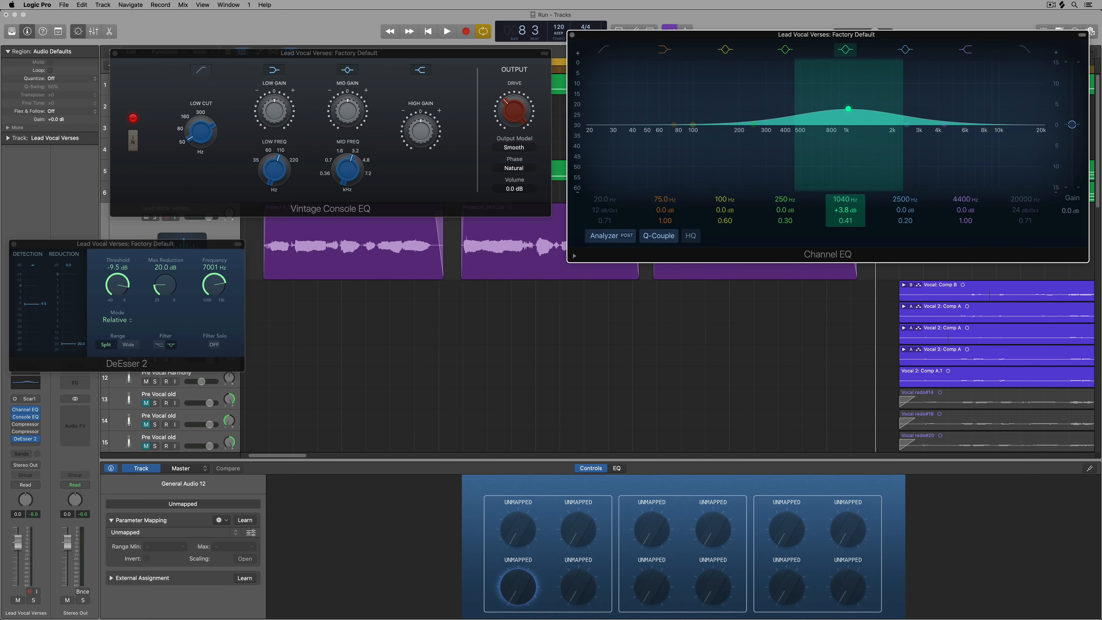
drag(856, 114, 869, 111)
drag(843, 220, 843, 215)
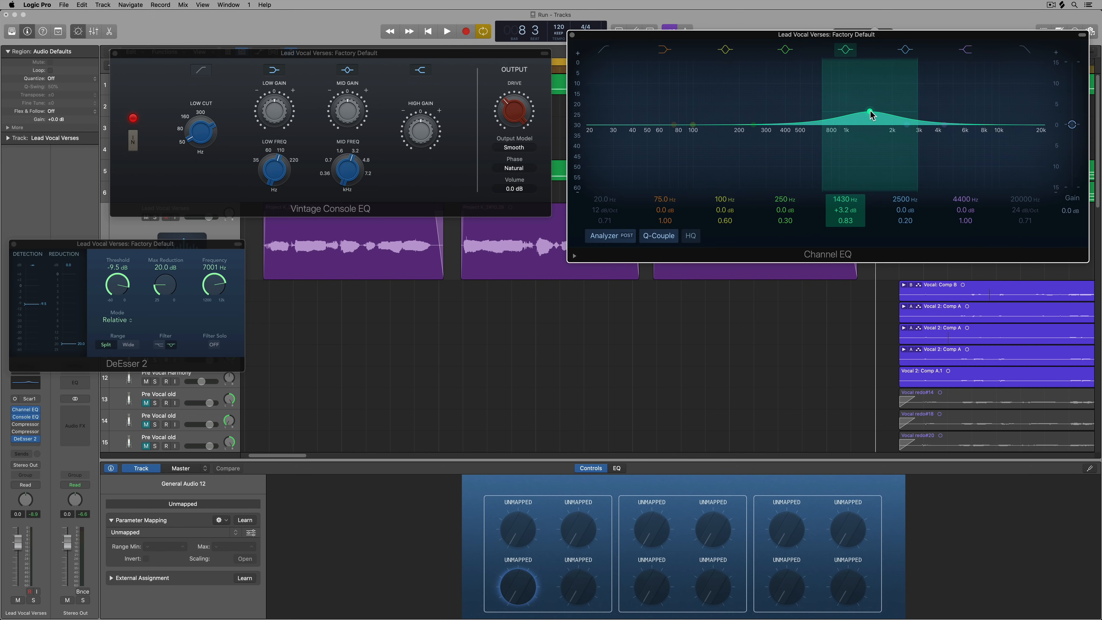
mouse_move(871, 115)
mouse_down()
mouse_move(870, 125)
mouse_move(870, 113)
mouse_up()
Raise the Channel EQ's high shelf gain to +6.9 dB and lower the EQ's overall gain to -1.8 dB
drag(945, 125, 944, 113)
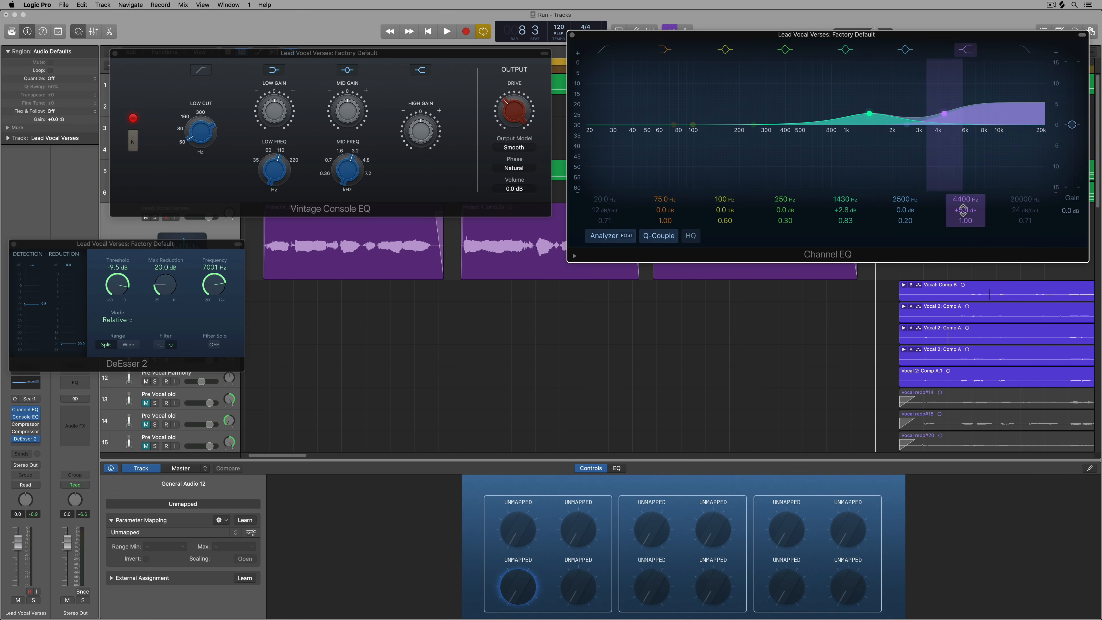
drag(963, 211, 963, 197)
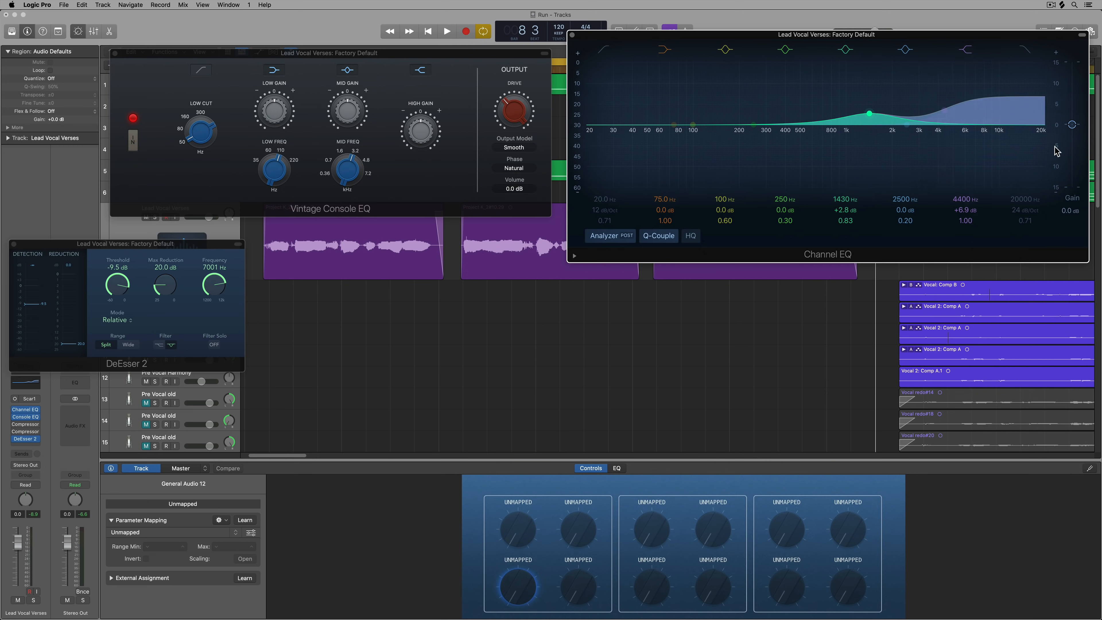
drag(1072, 130, 1071, 134)
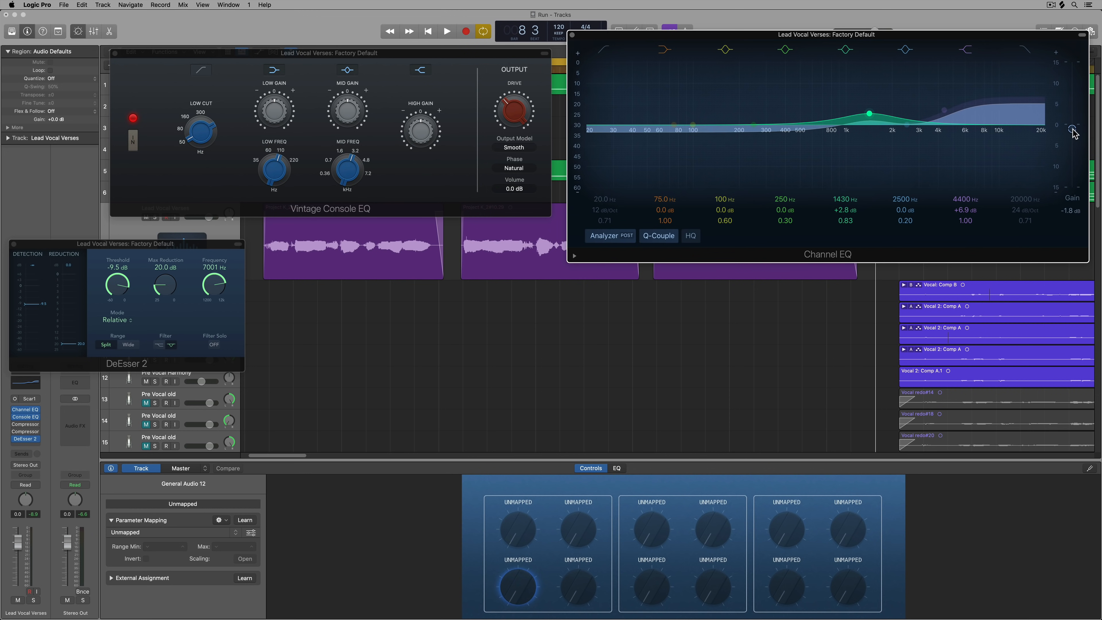
Reset the Channel EQ's overall gain, high shelf gain and 1430 Hz band gain to 0 dB
alt+click(1072, 130)
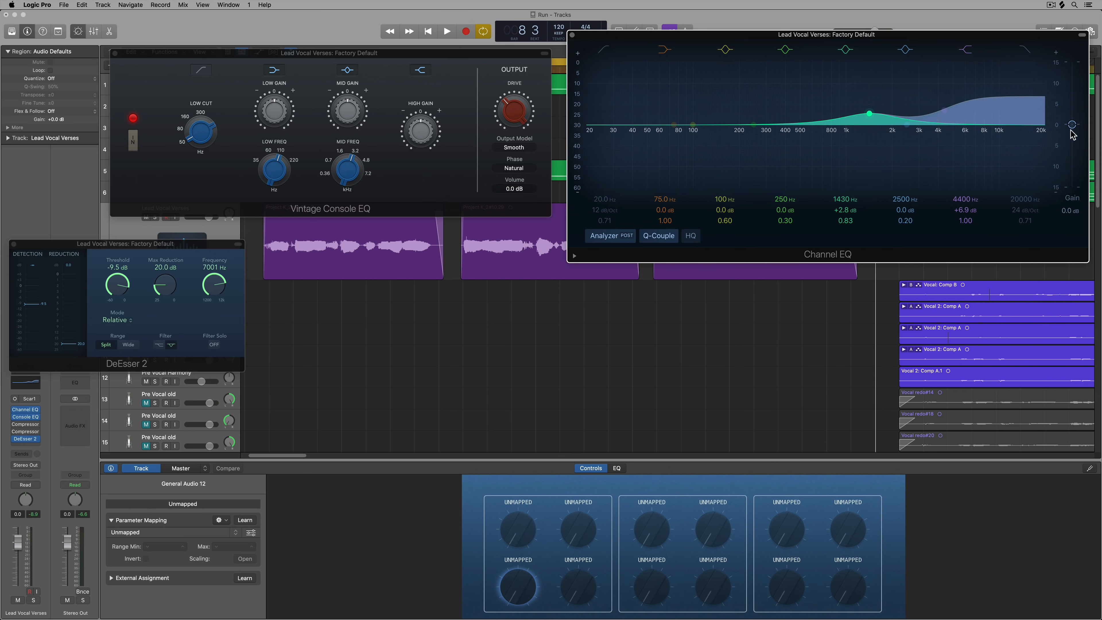
alt+click(962, 210)
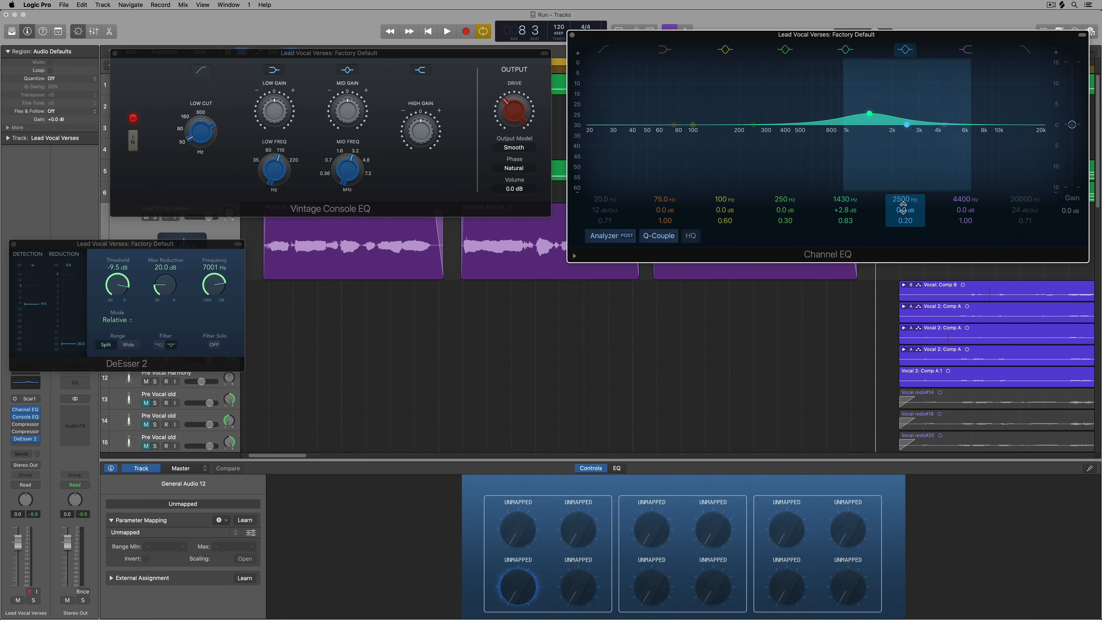
alt+click(849, 211)
Map the Channel EQ's 1430 Hz band gain to the first lower-row knob using parameter learning
click(172, 520)
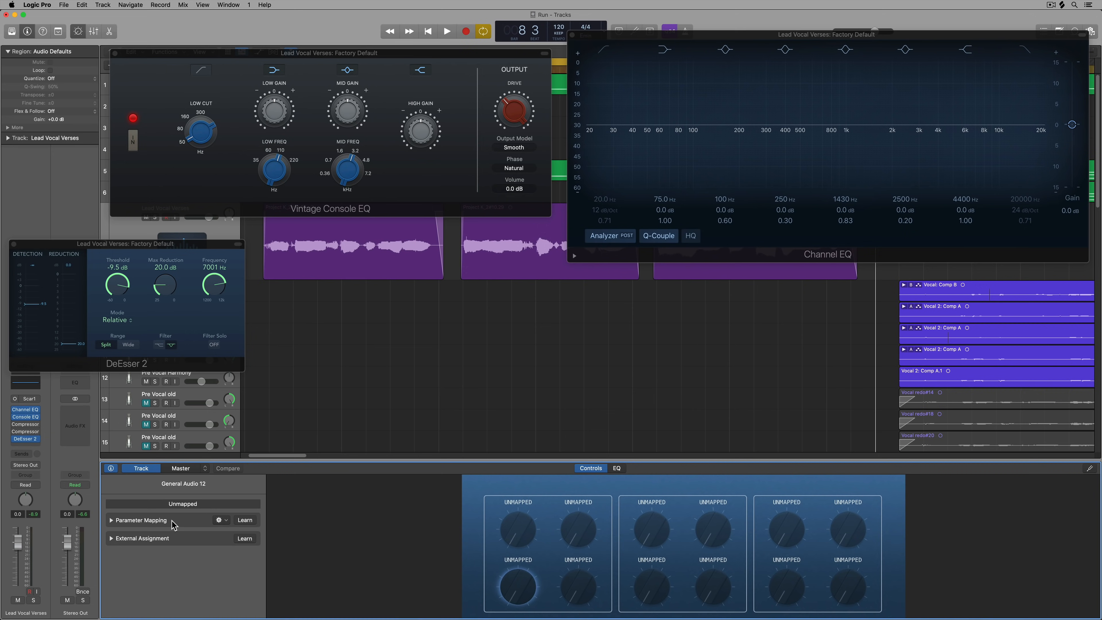
click(173, 524)
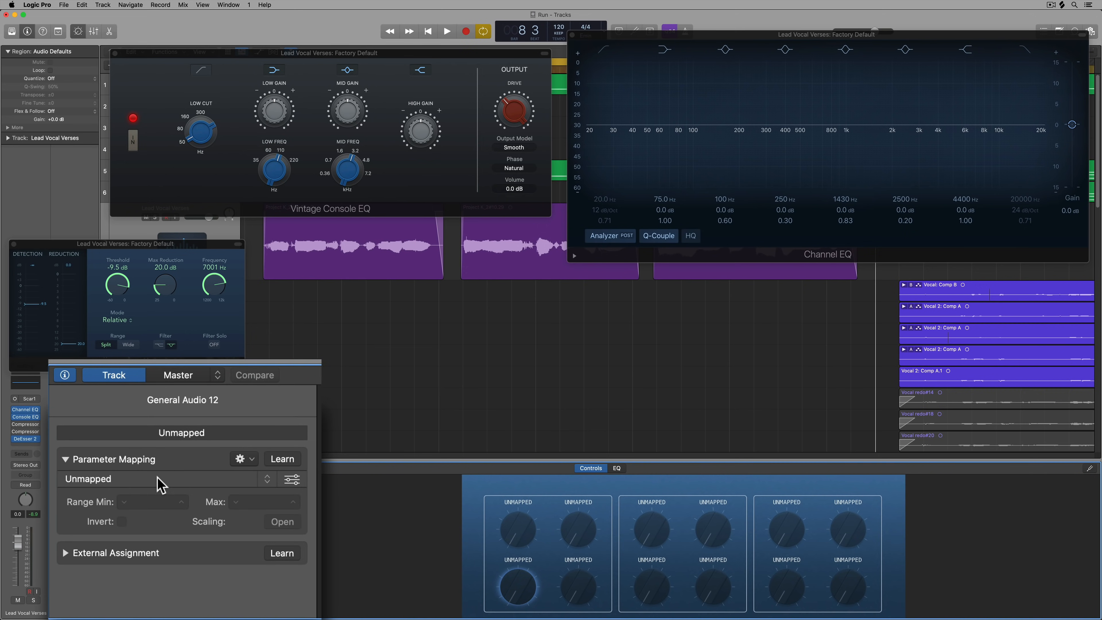
click(149, 480)
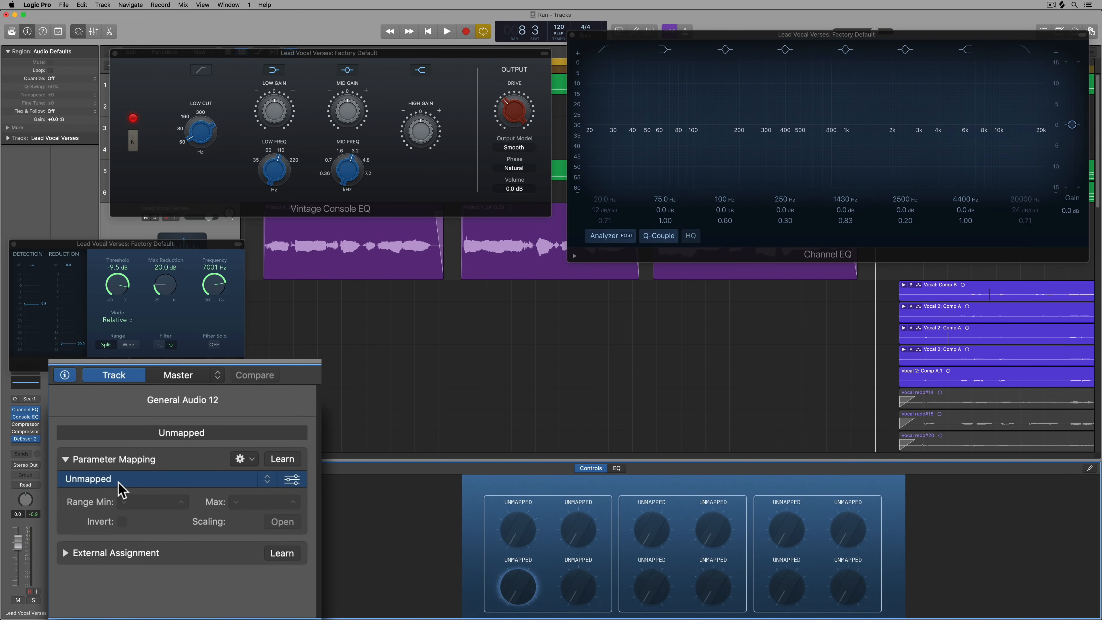
click(282, 458)
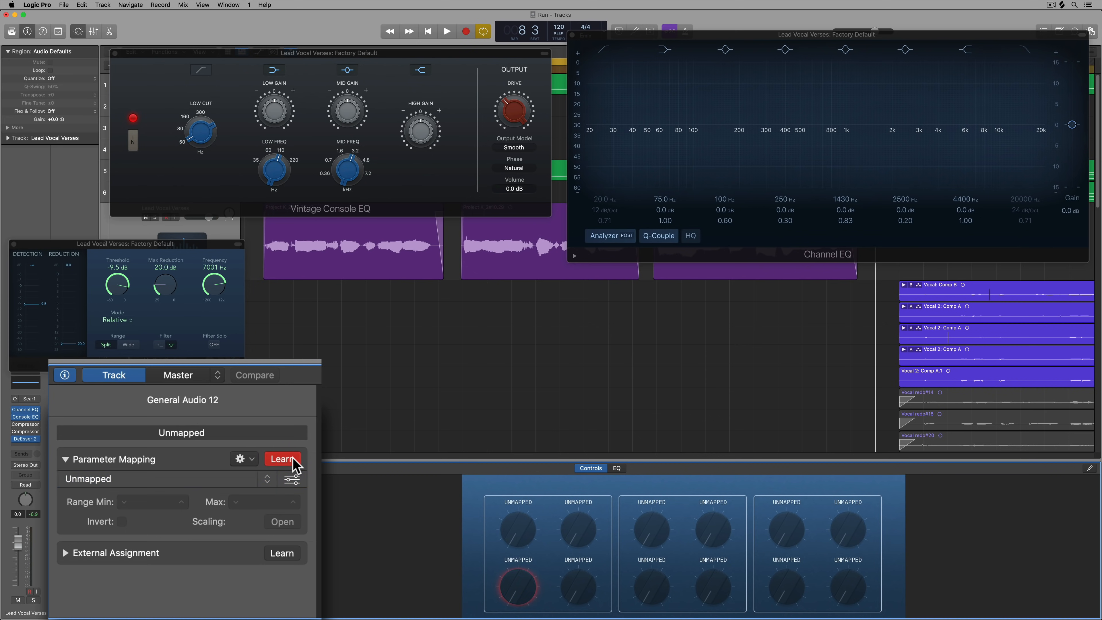
click(844, 209)
Add a second mapping to the Peak 3 Gain knob and assign it to the Channel EQ's high shelf gain by learning
click(226, 460)
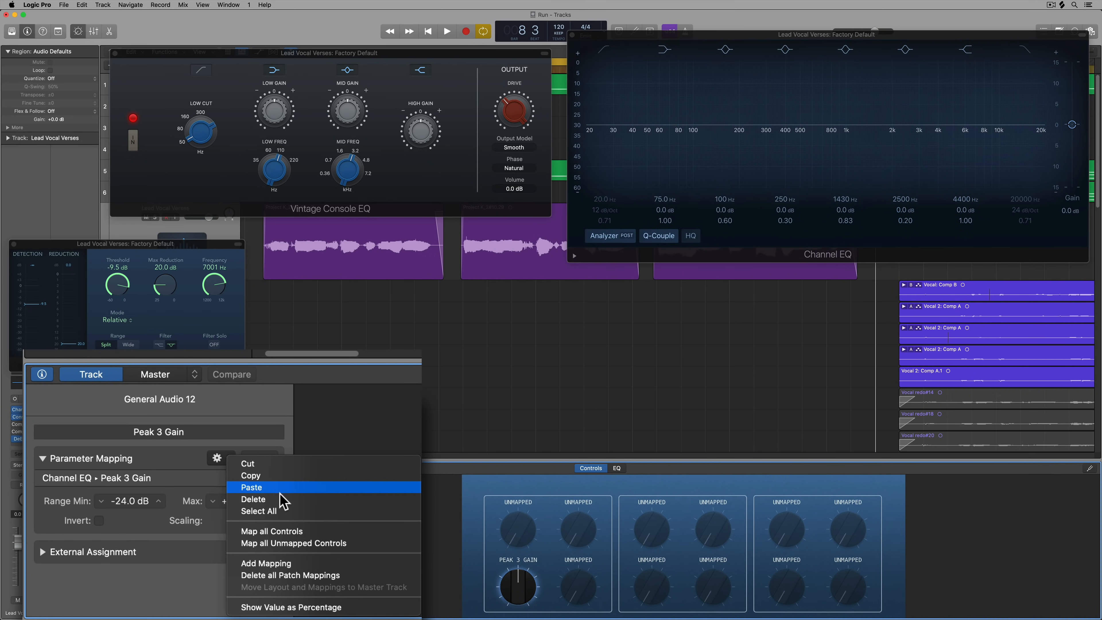
click(282, 563)
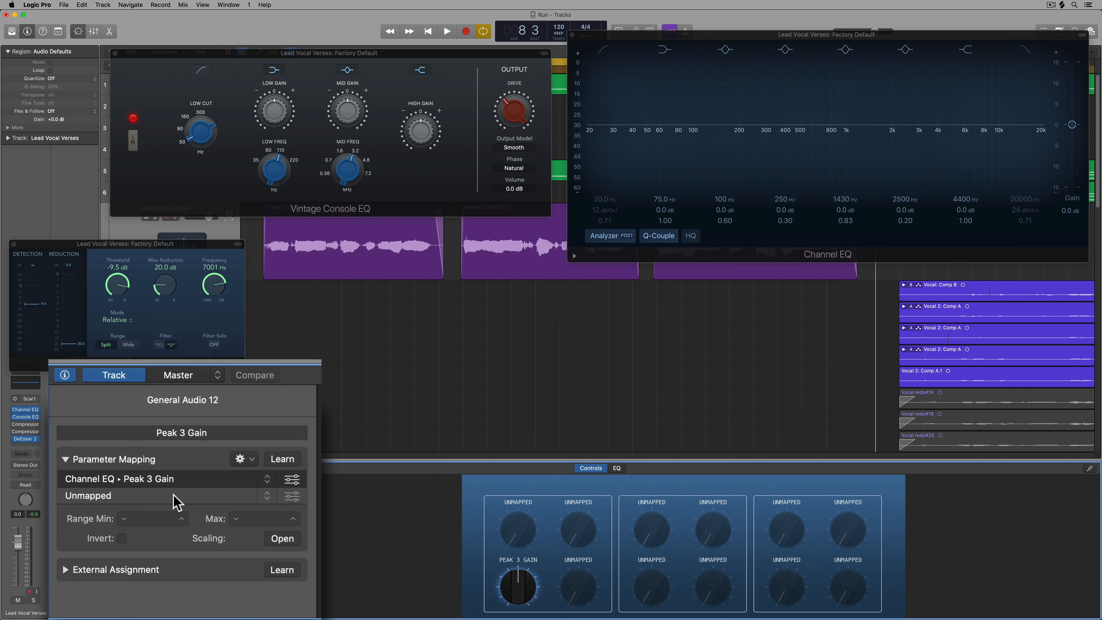
click(175, 499)
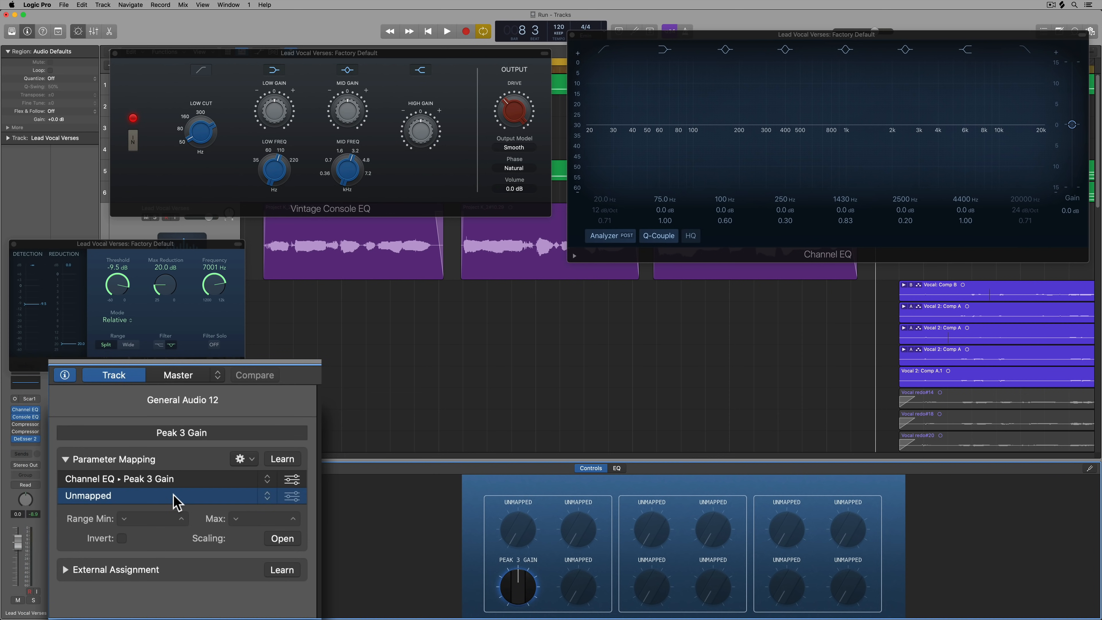
click(109, 479)
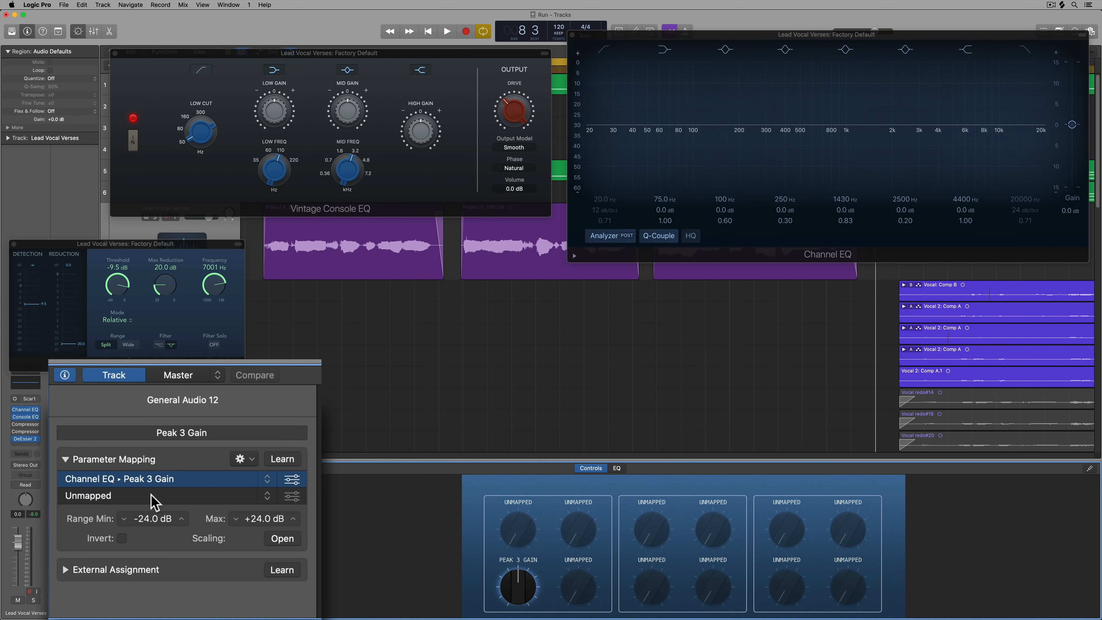
click(160, 498)
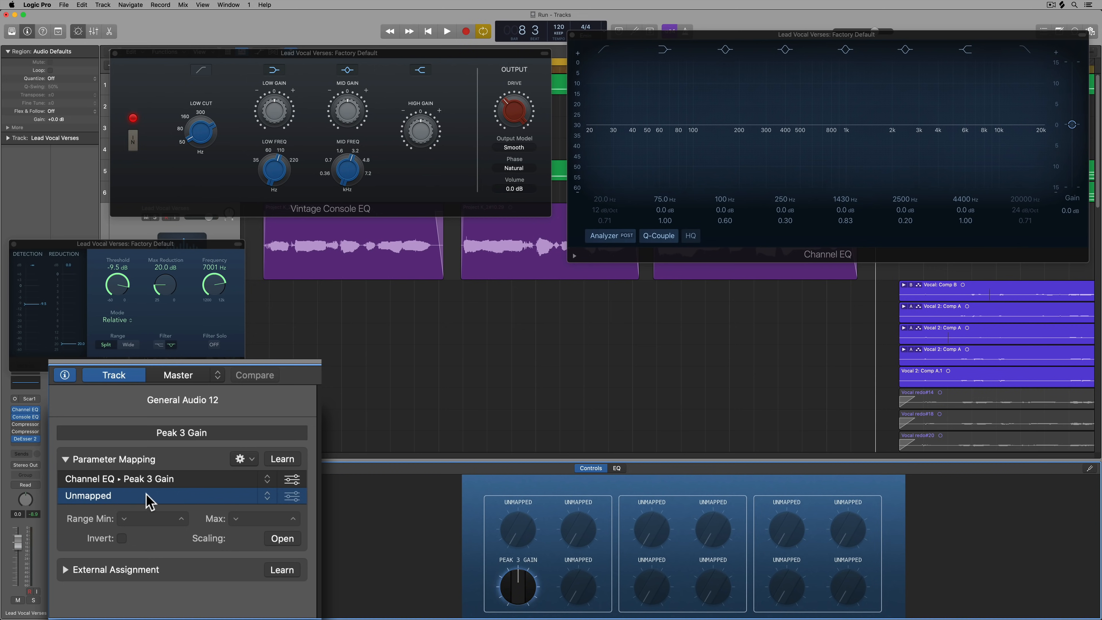
click(287, 461)
click(282, 458)
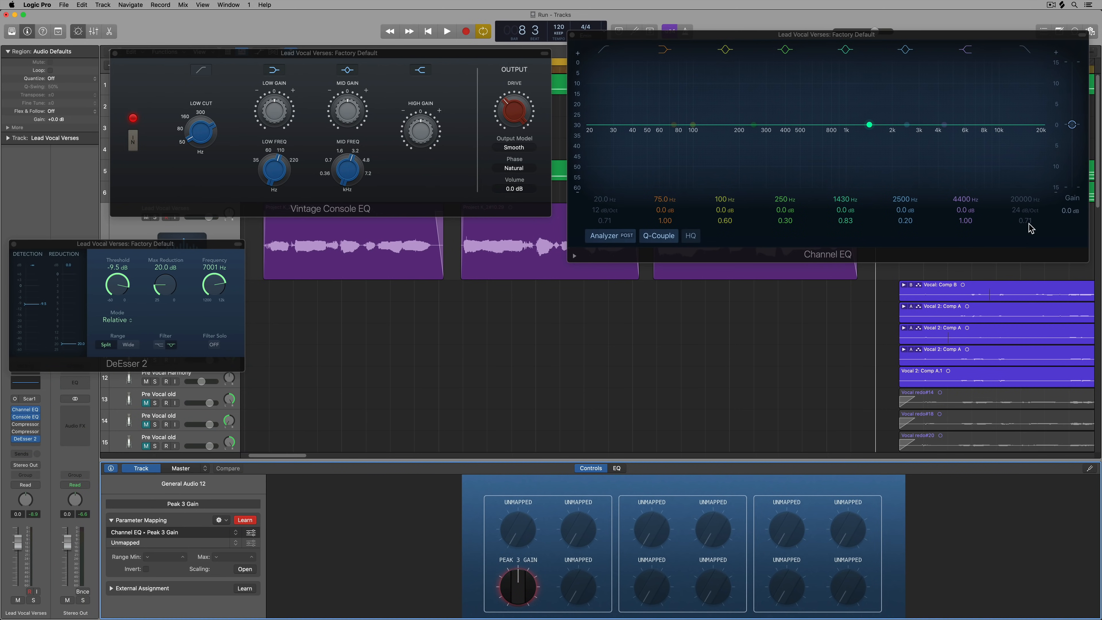
click(962, 210)
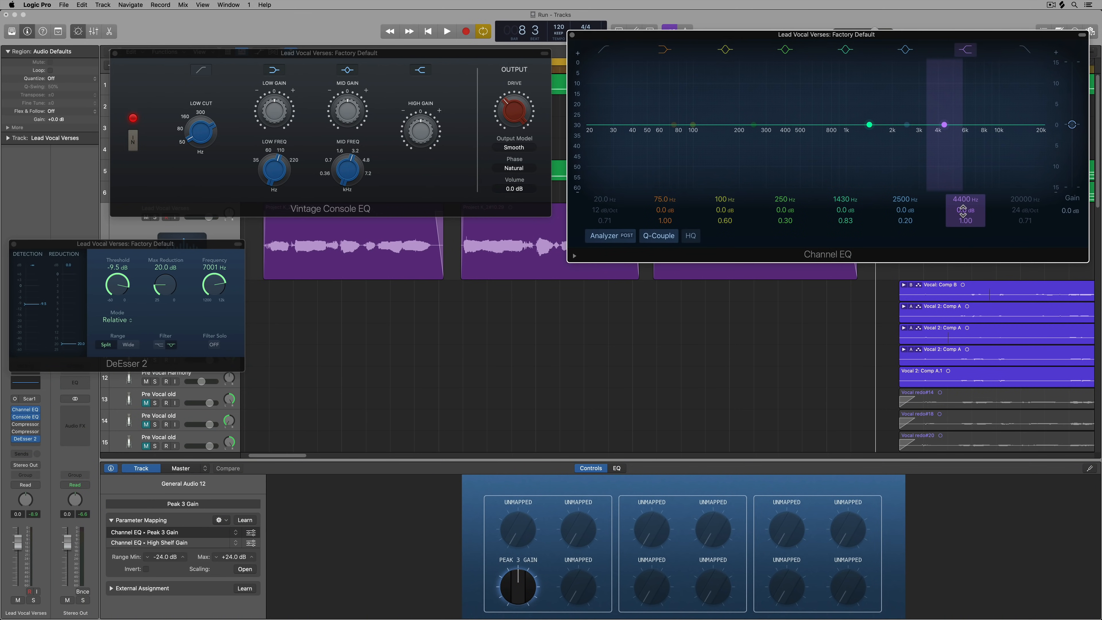
Test the double-mapped knob by turning it down to about -6 dB and up to +24 dB
click(187, 542)
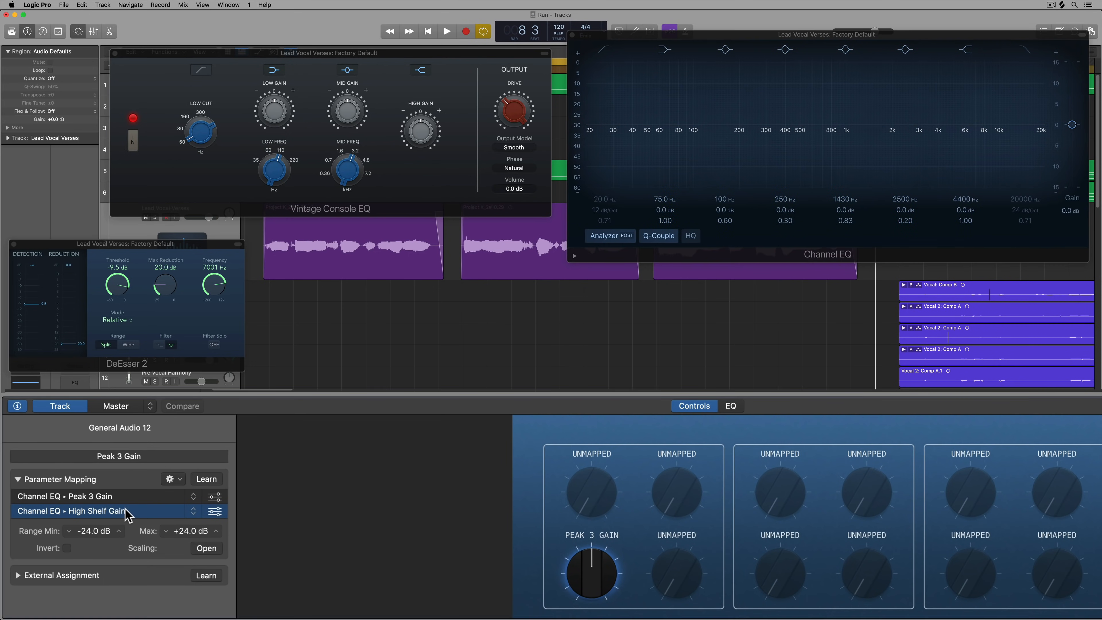
click(188, 531)
click(135, 511)
drag(581, 554, 561, 588)
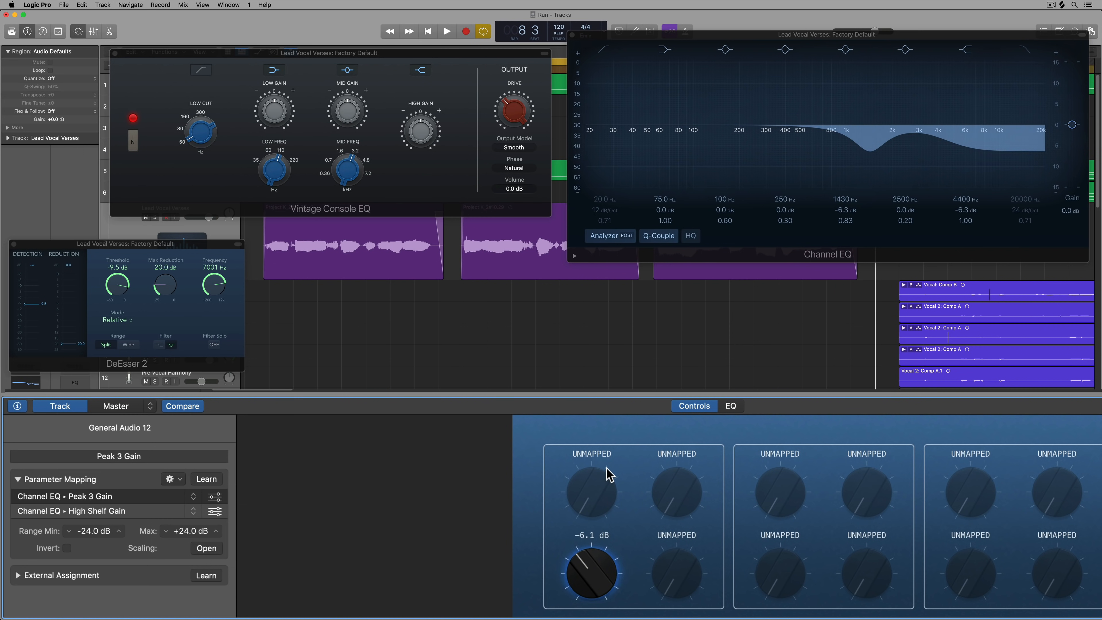
click(595, 579)
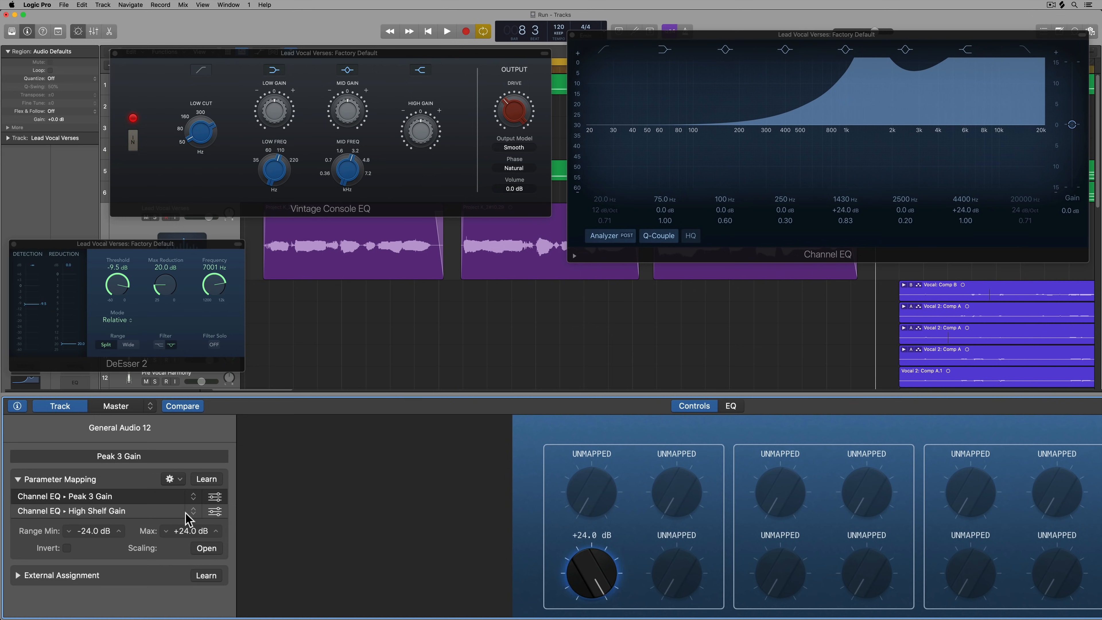
Move both Channel EQ mappings from the lower-row knob to the first upper-row knob and turn that knob down to -24 dB
click(144, 512)
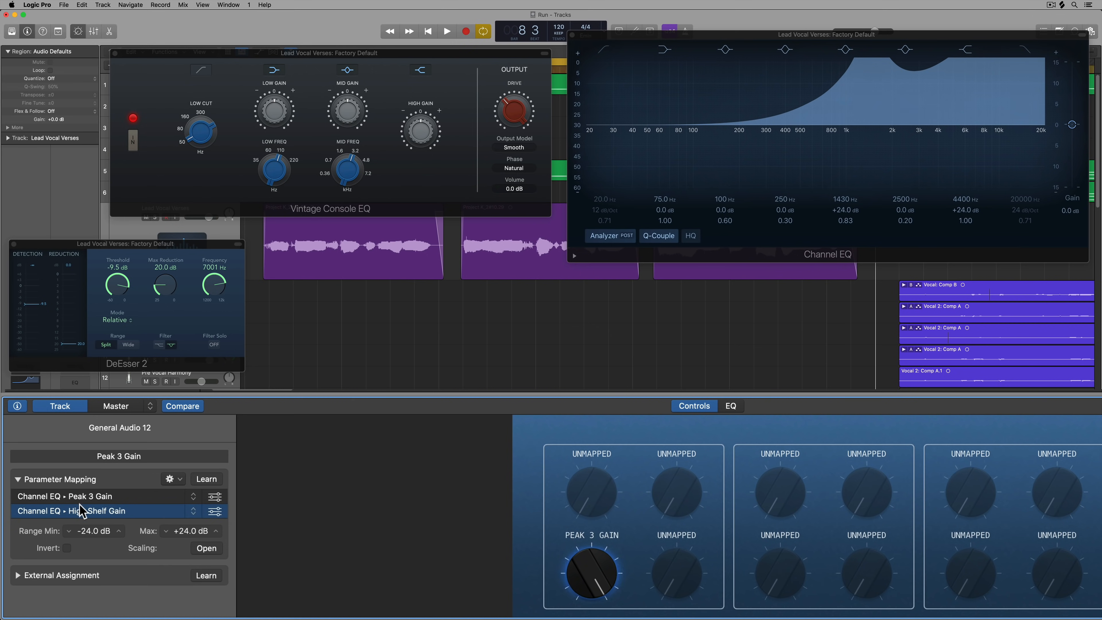
shift+click(132, 496)
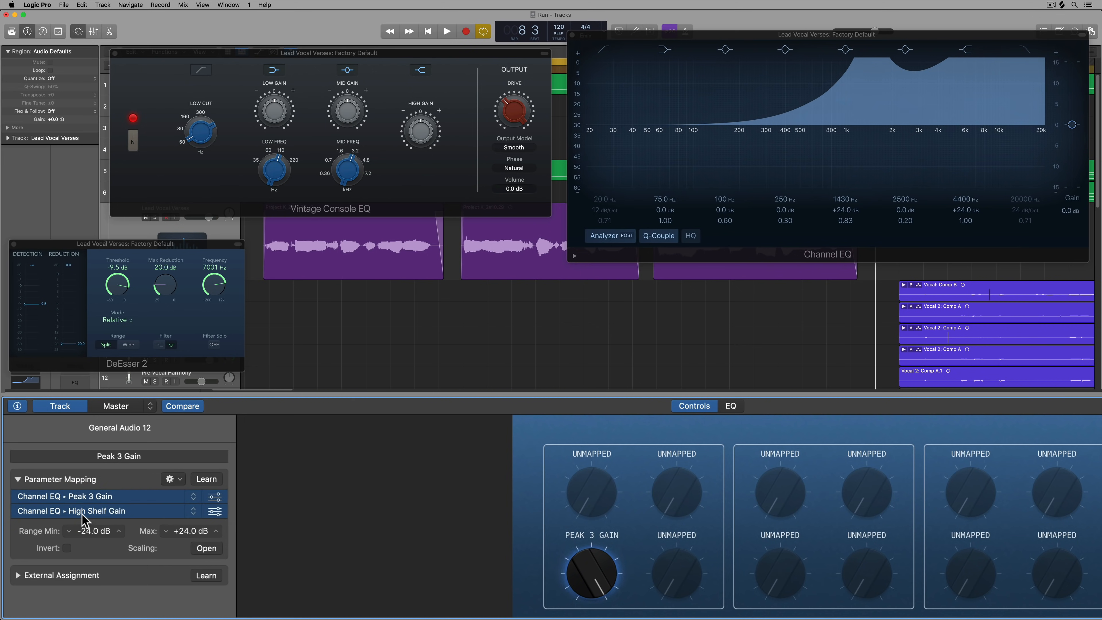
click(173, 479)
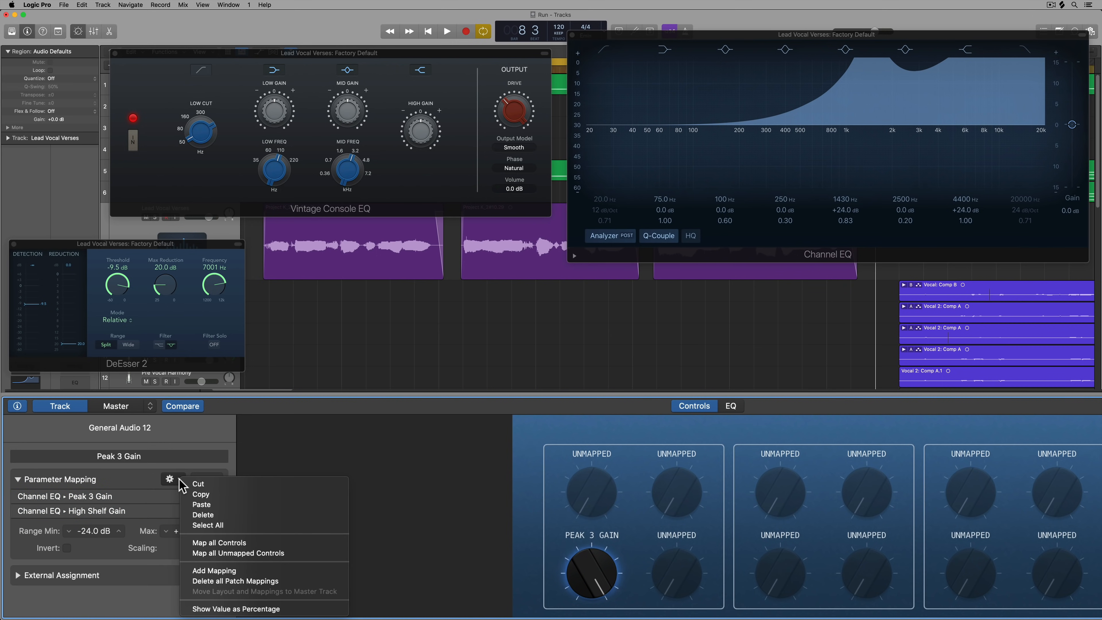
click(201, 484)
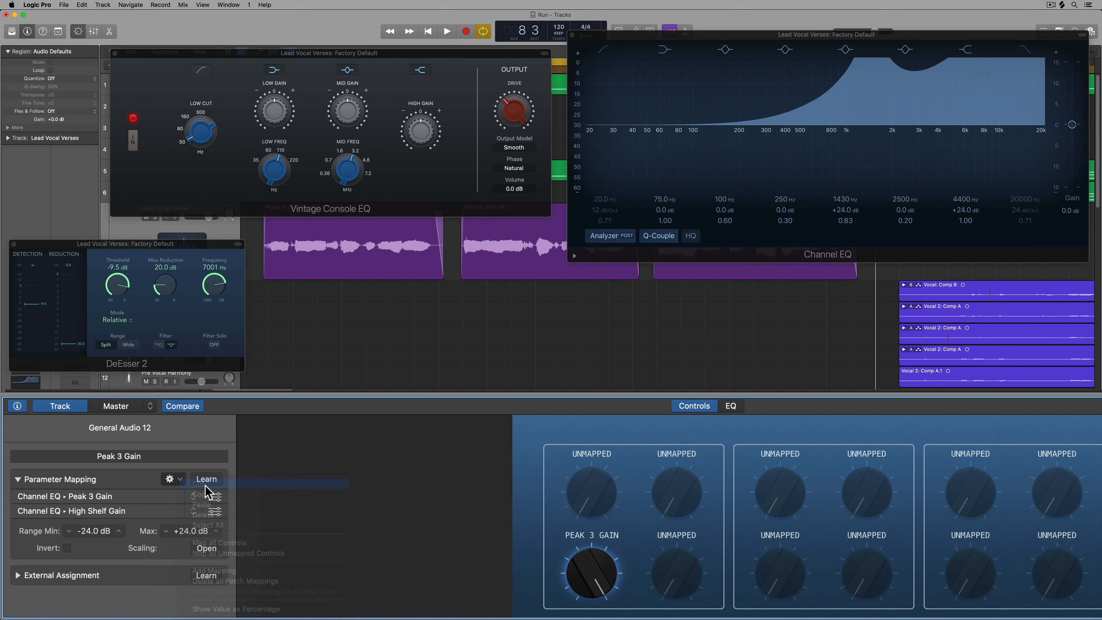
click(613, 489)
click(170, 479)
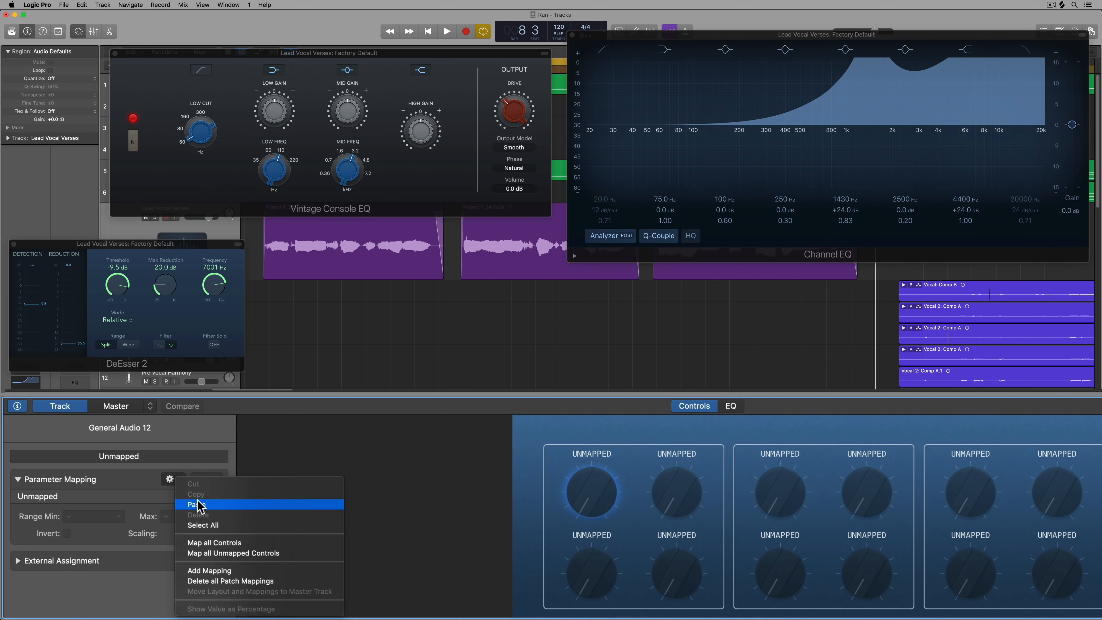
click(197, 505)
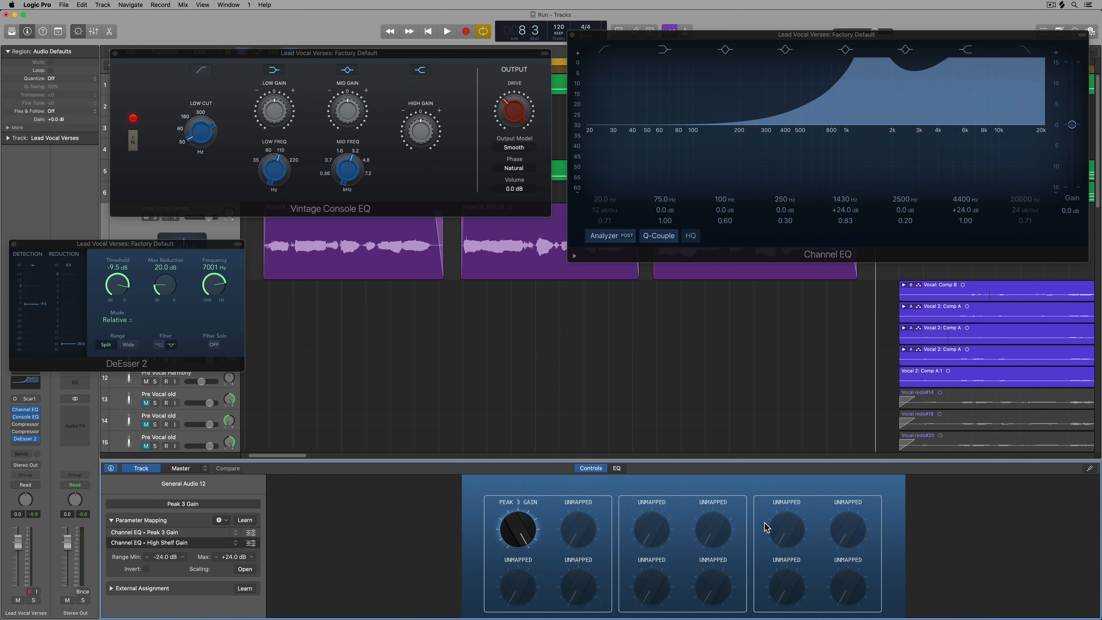
drag(518, 529, 493, 619)
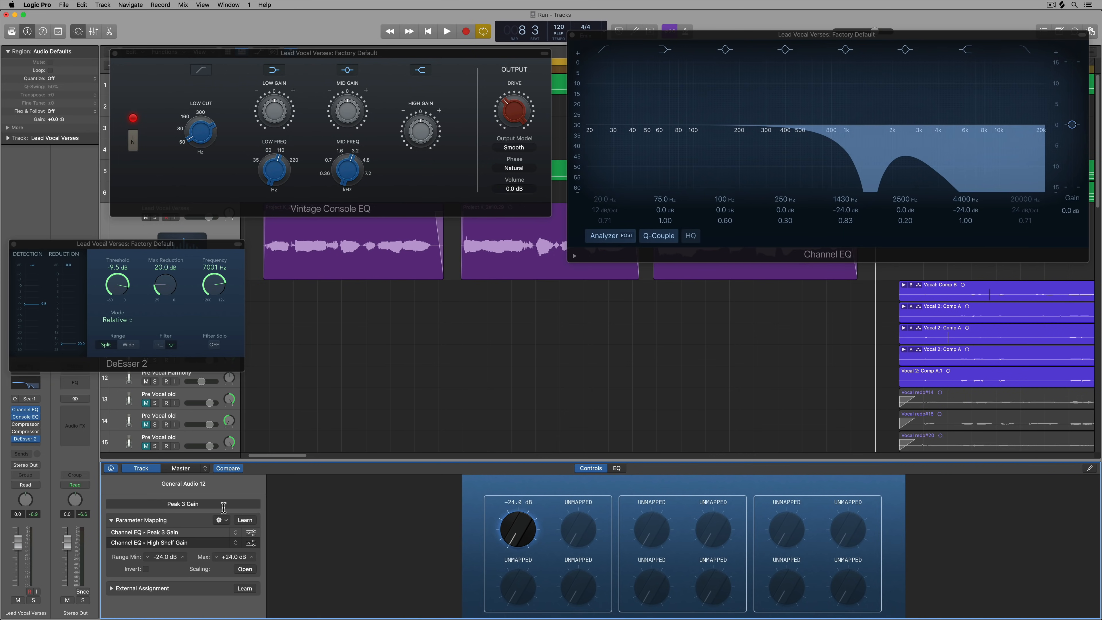
Limit the Peak 3 Gain mapping's range to a minimum of 0 dB and a maximum of +8 dB
click(200, 531)
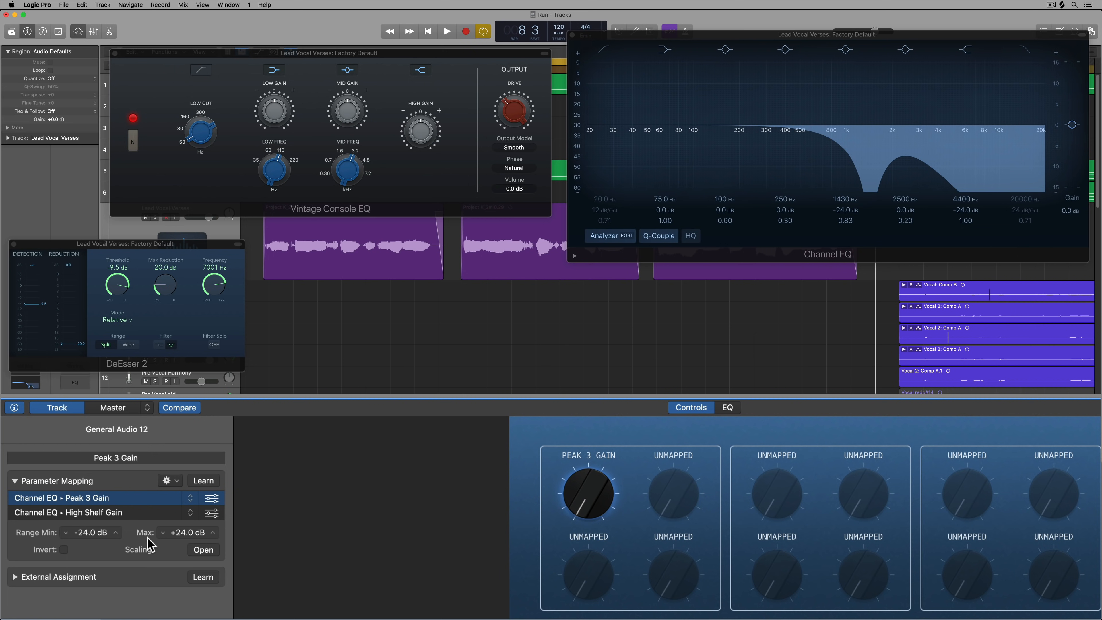
click(89, 532)
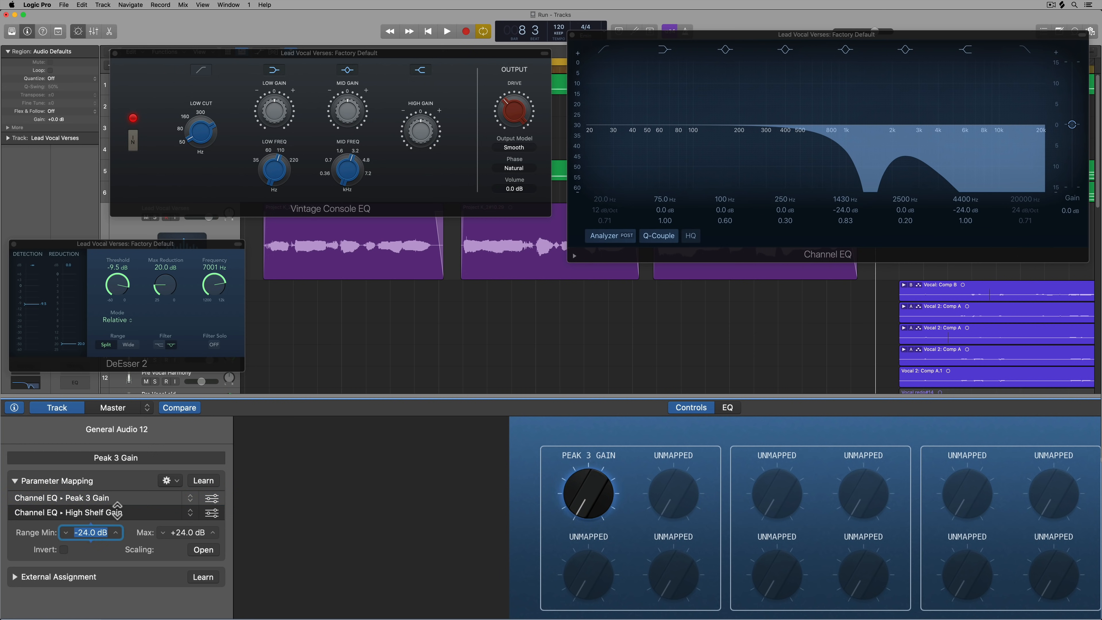
text(0)
key(Return)
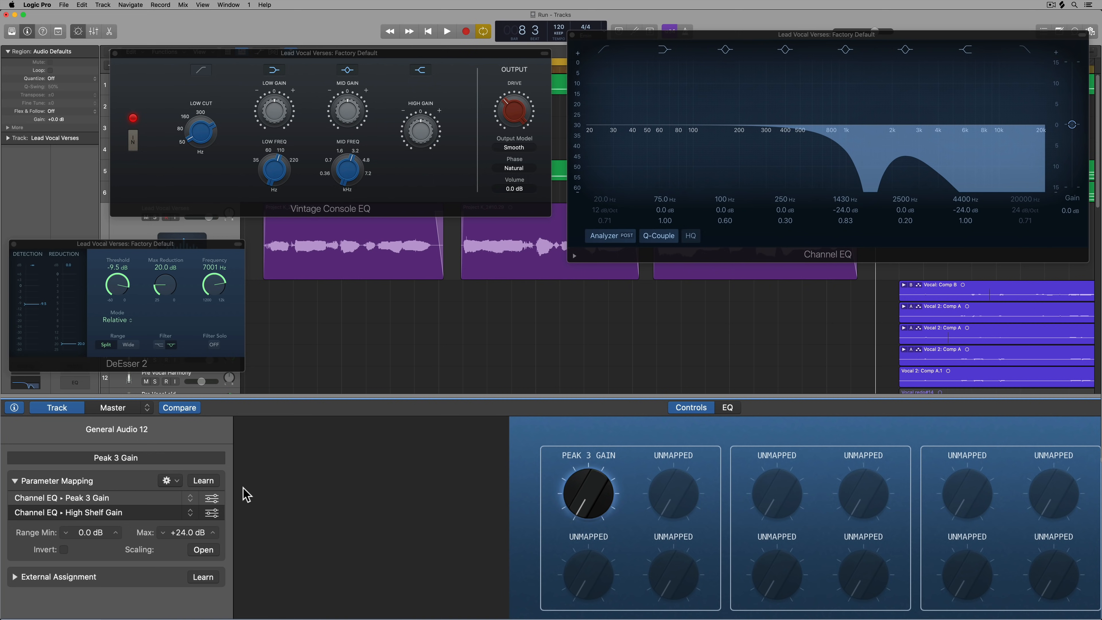
click(191, 532)
text(8)
key(Return)
click(130, 498)
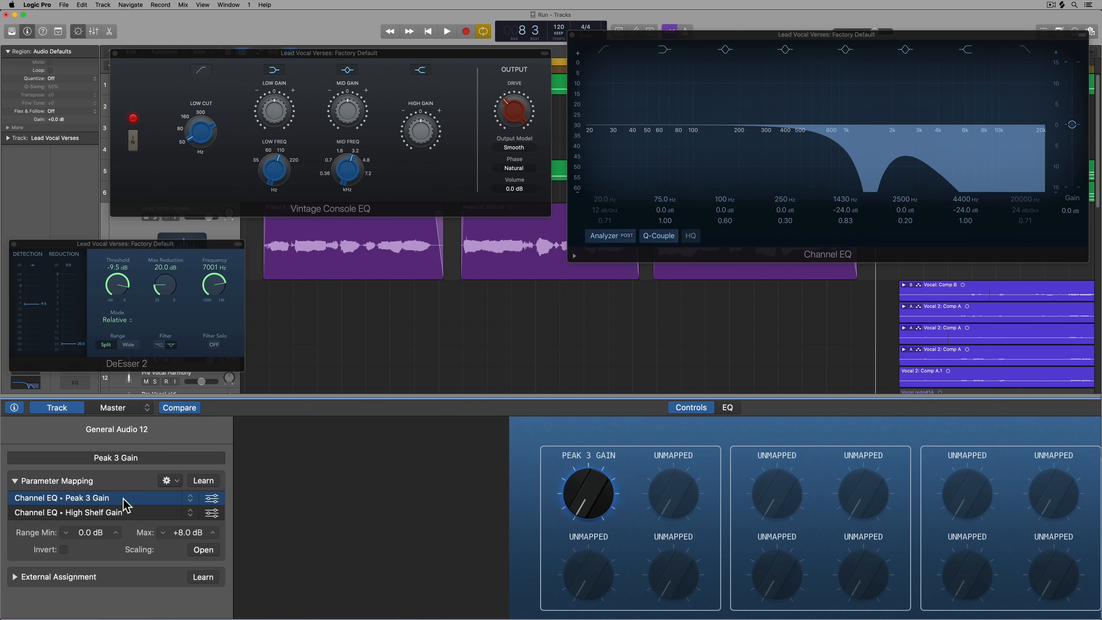
Limit the High Shelf Gain mapping's range to 0 dB through +12 dB and turn the knob to its minimum
click(129, 511)
click(93, 532)
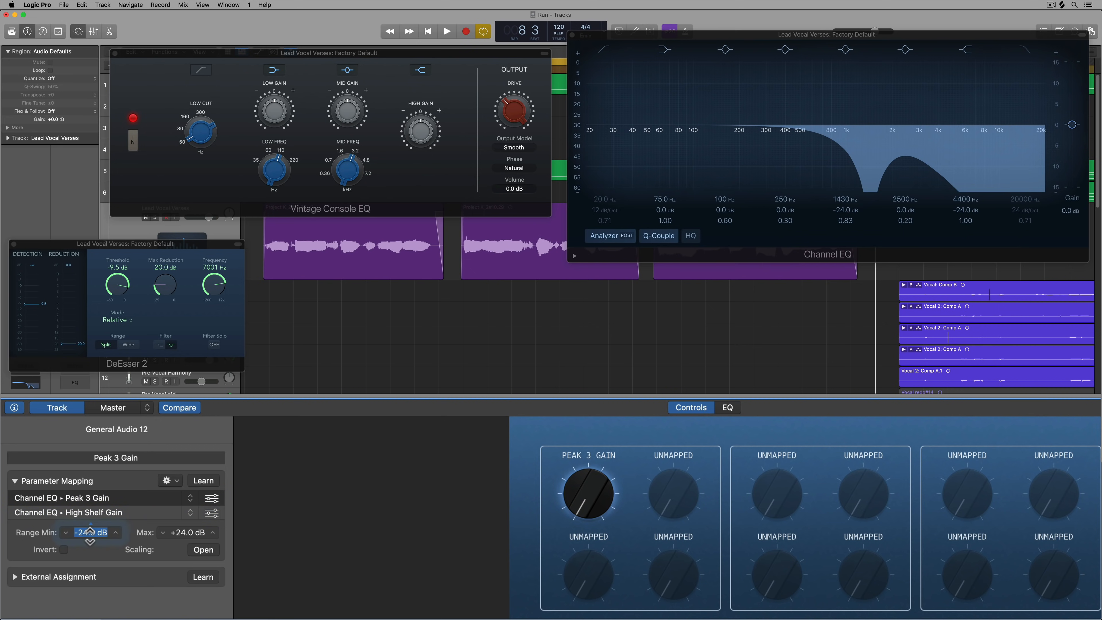
text(0)
key(Return)
click(184, 532)
text(12)
key(Return)
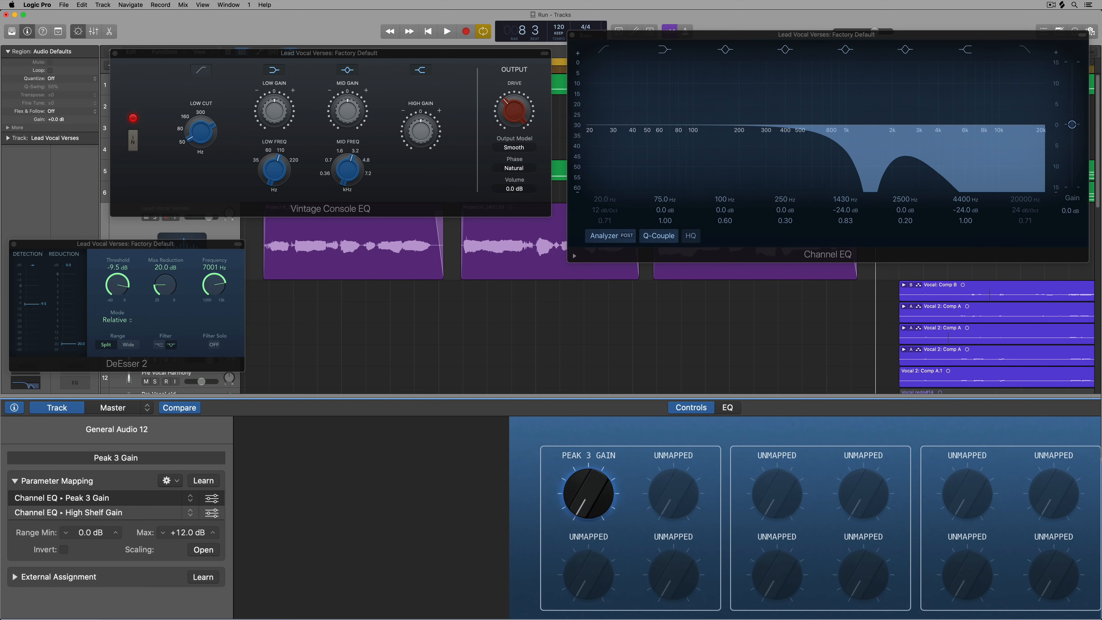
drag(594, 508, 493, 544)
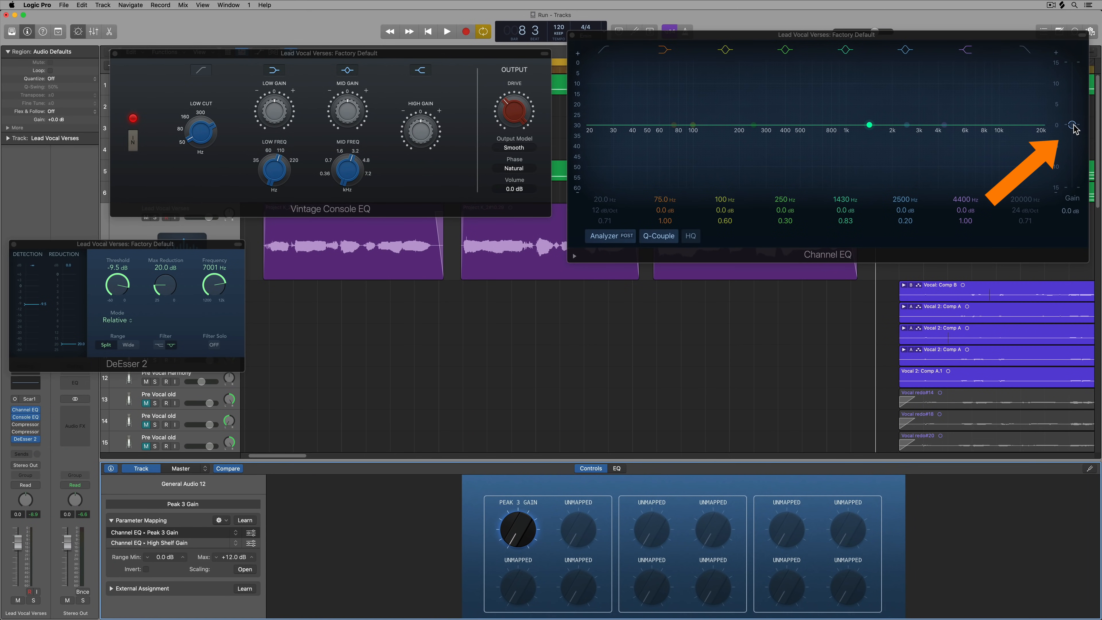
Add a third mapping to the Peak 3 Gain knob, assign it to the Channel EQ's master gain by learning, and select that mapping
click(223, 520)
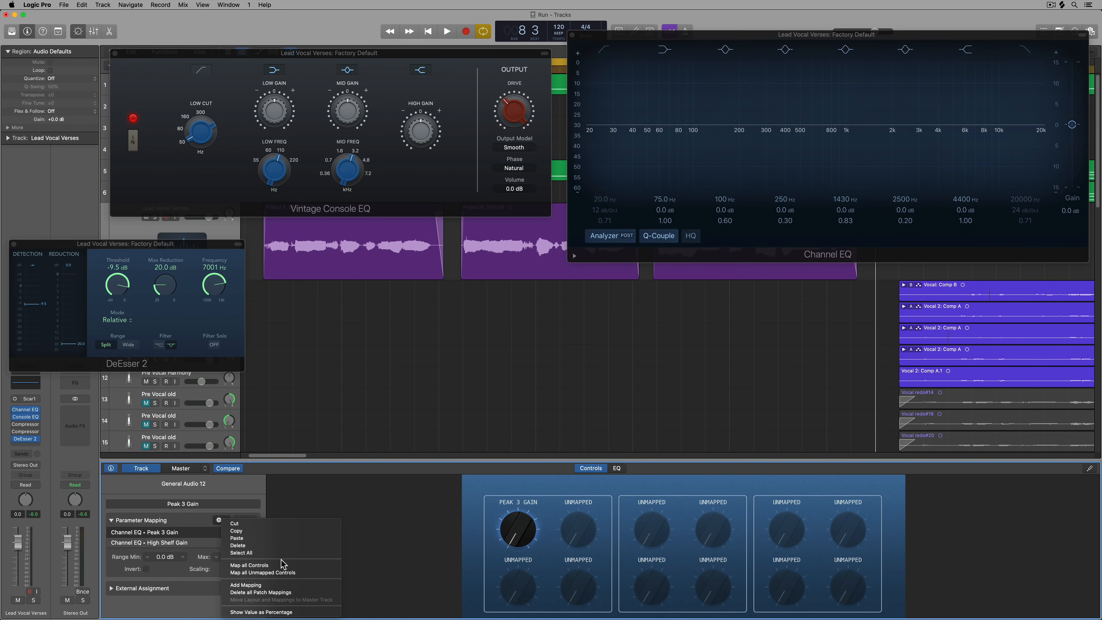
click(271, 585)
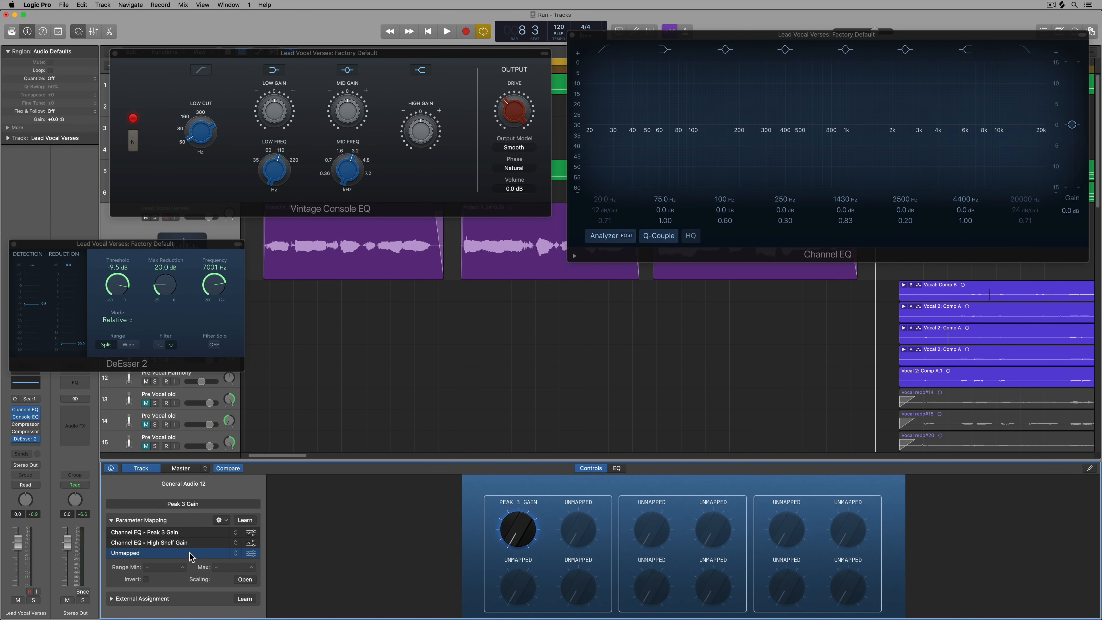
click(243, 520)
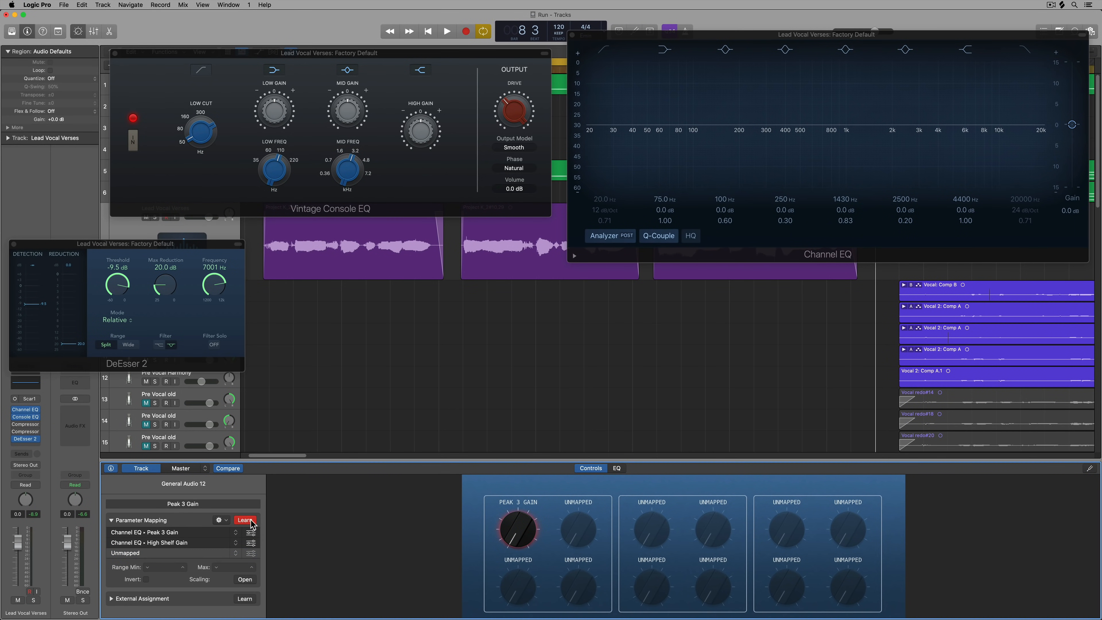
click(1073, 129)
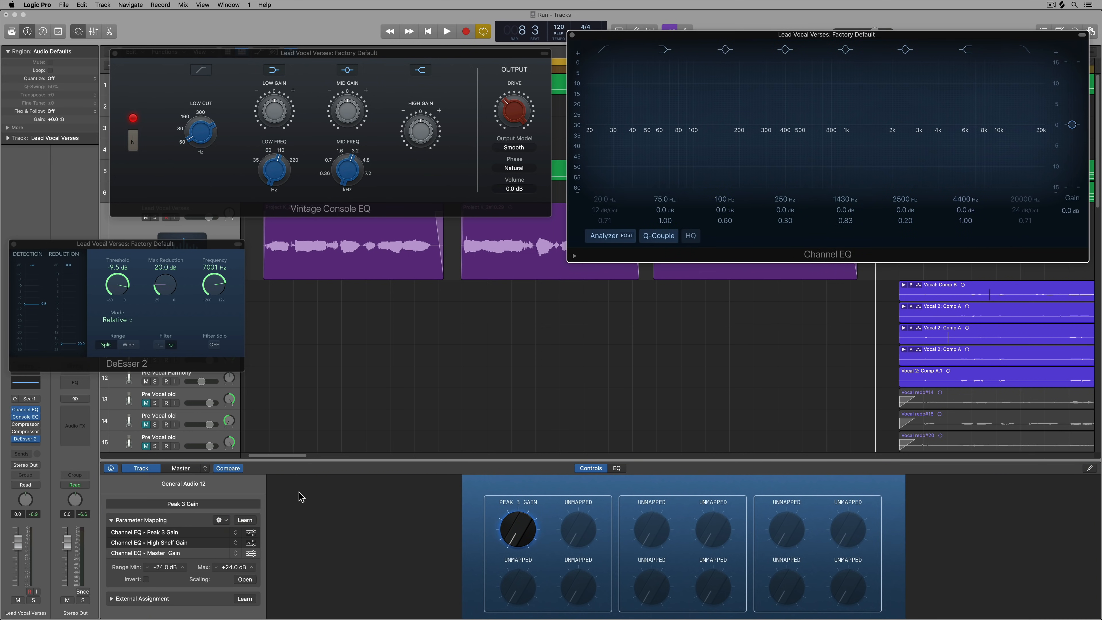
click(204, 555)
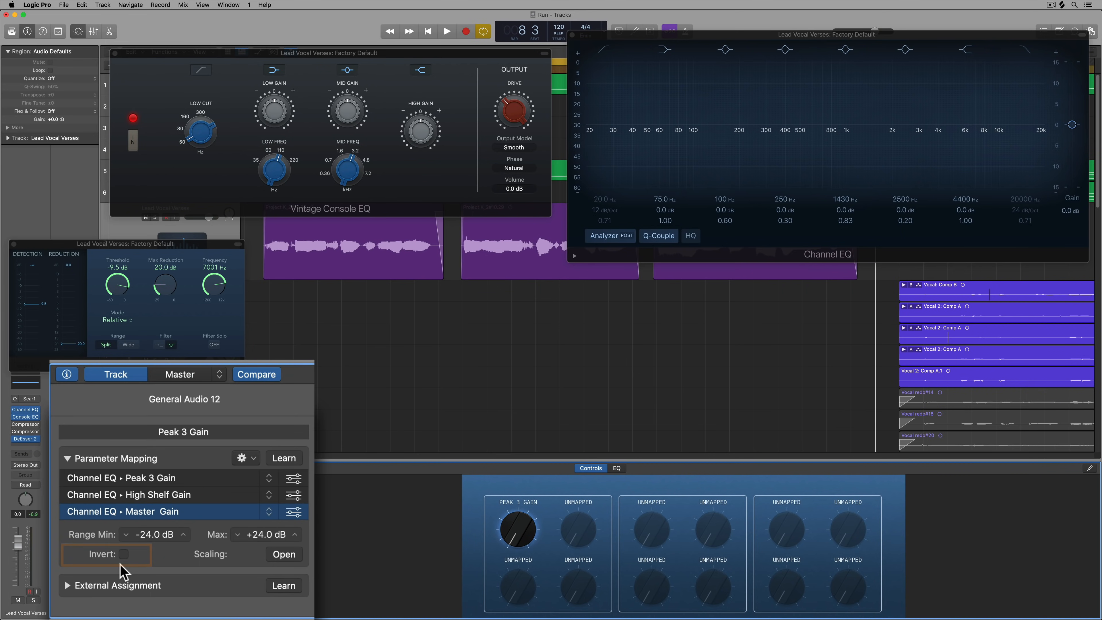
Invert the Channel EQ Master Gain mapping and limit its range to -4 dB through 0 dB
click(147, 579)
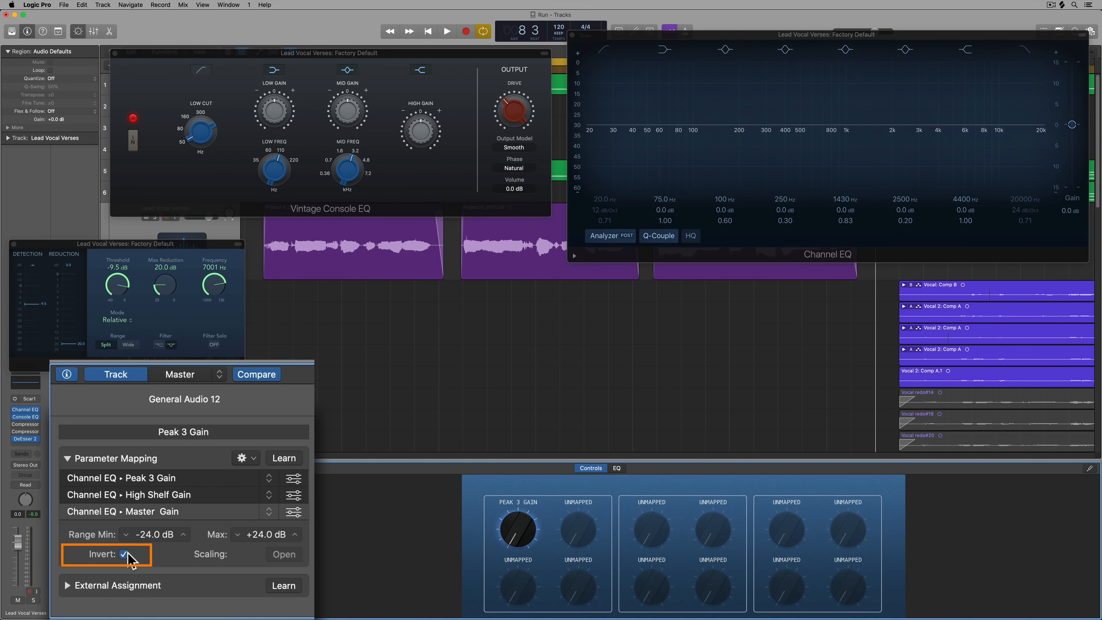
double_click(145, 533)
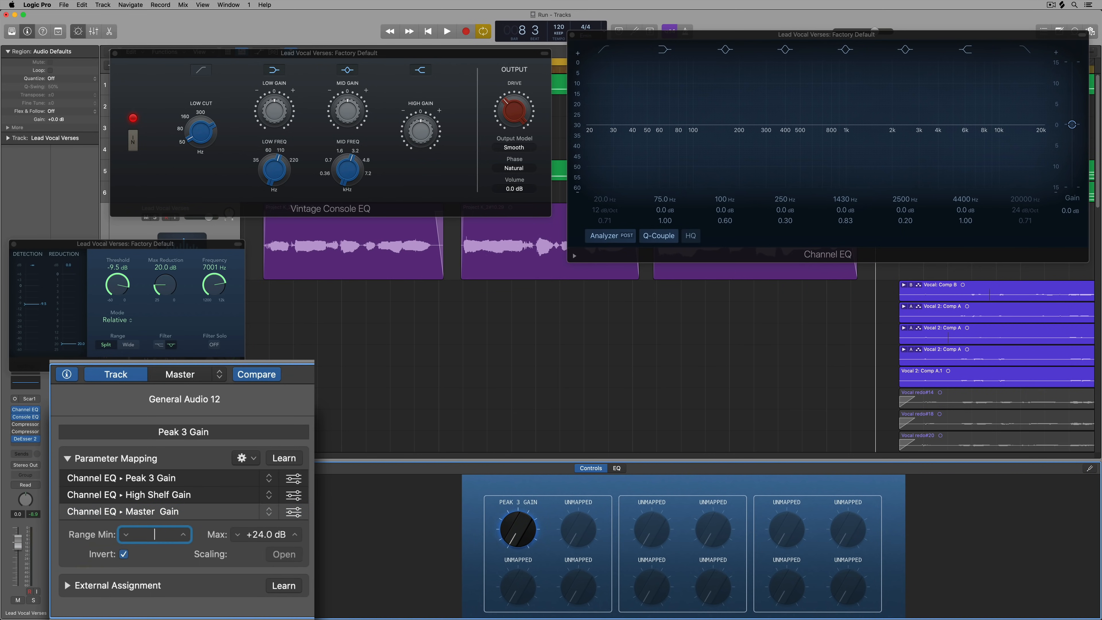
text(-4)
key(Return)
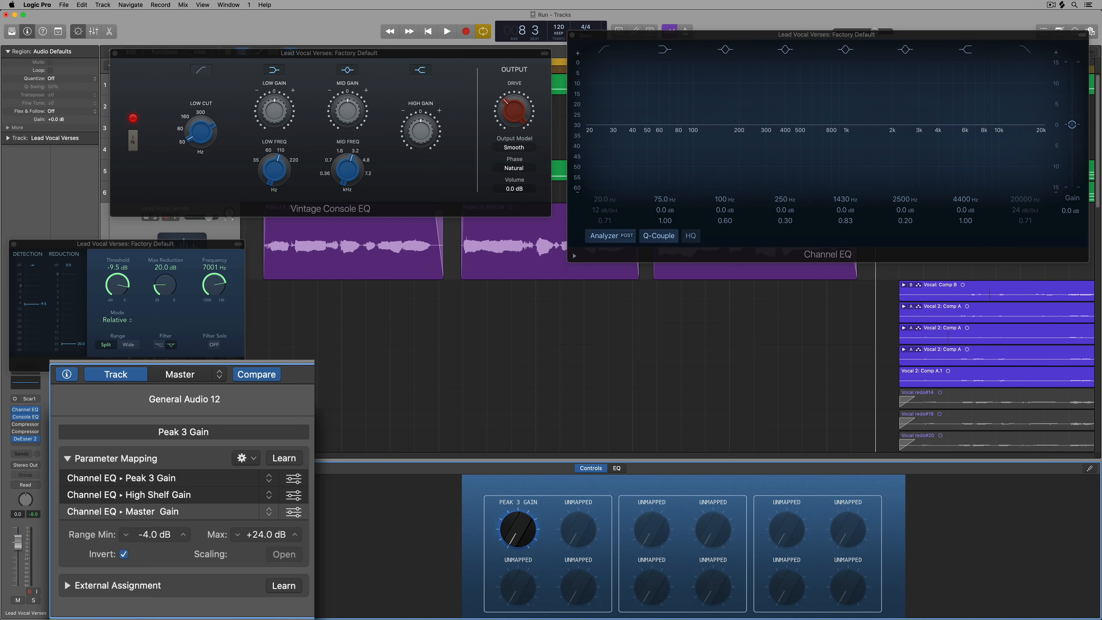
double_click(266, 534)
text(0)
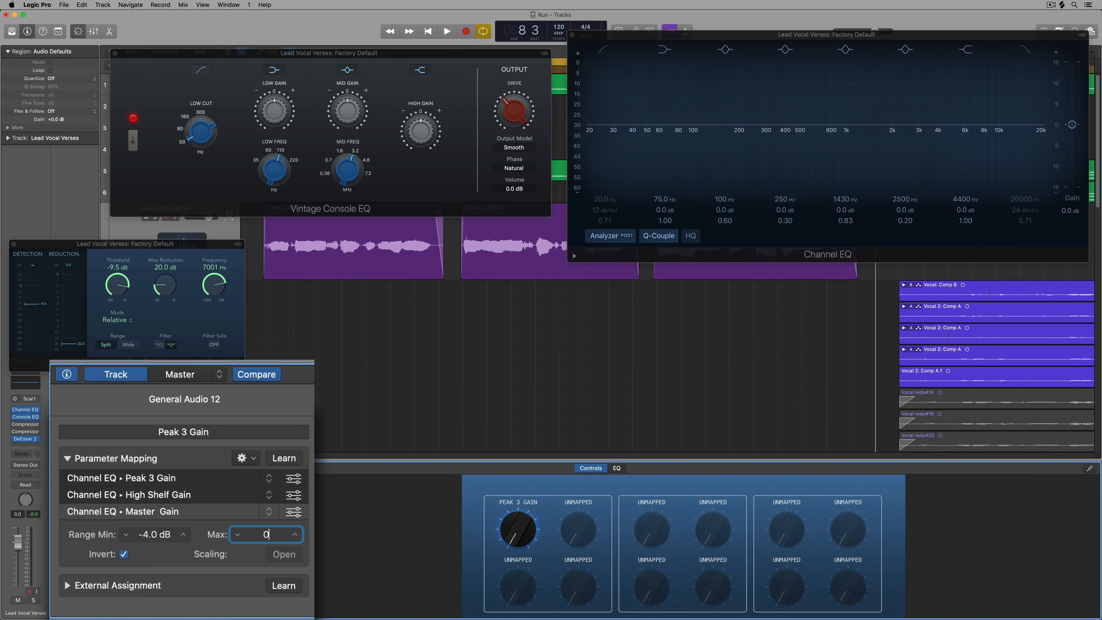
key(Return)
Sweep the Peak 3 Gain knob up and down to test its three mappings, and rename the knob Clarity
drag(515, 528, 522, 473)
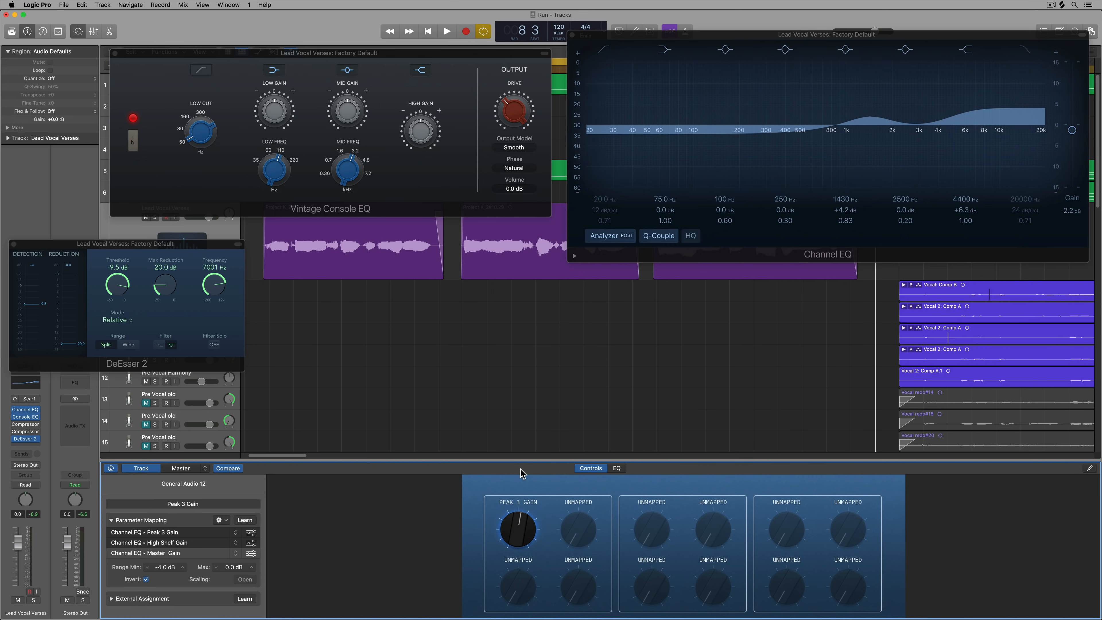
drag(522, 473, 516, 528)
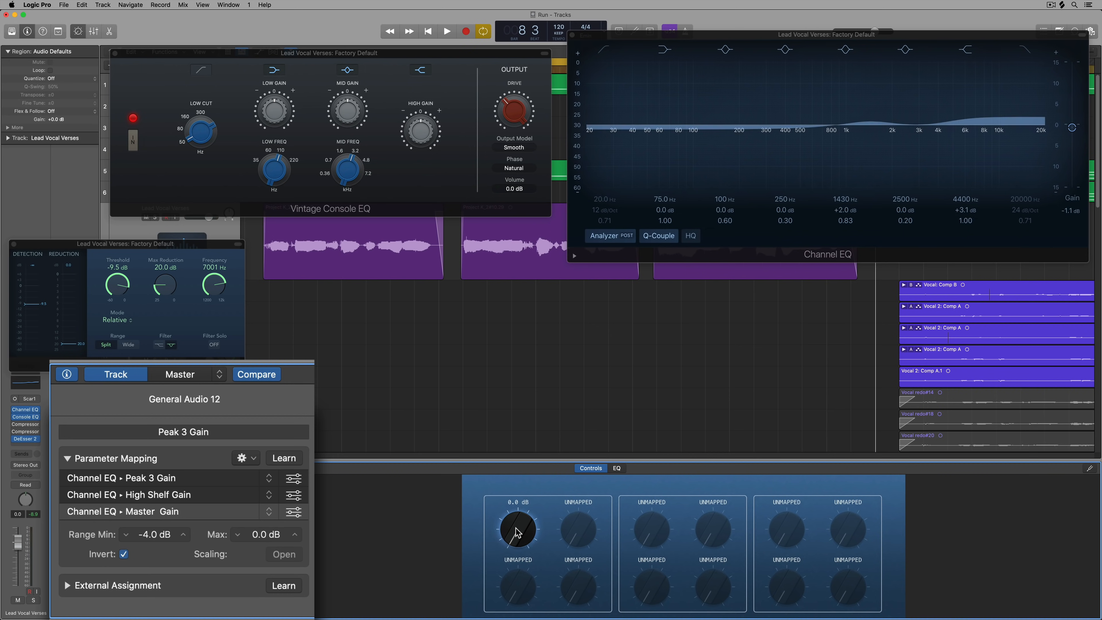
double_click(233, 432)
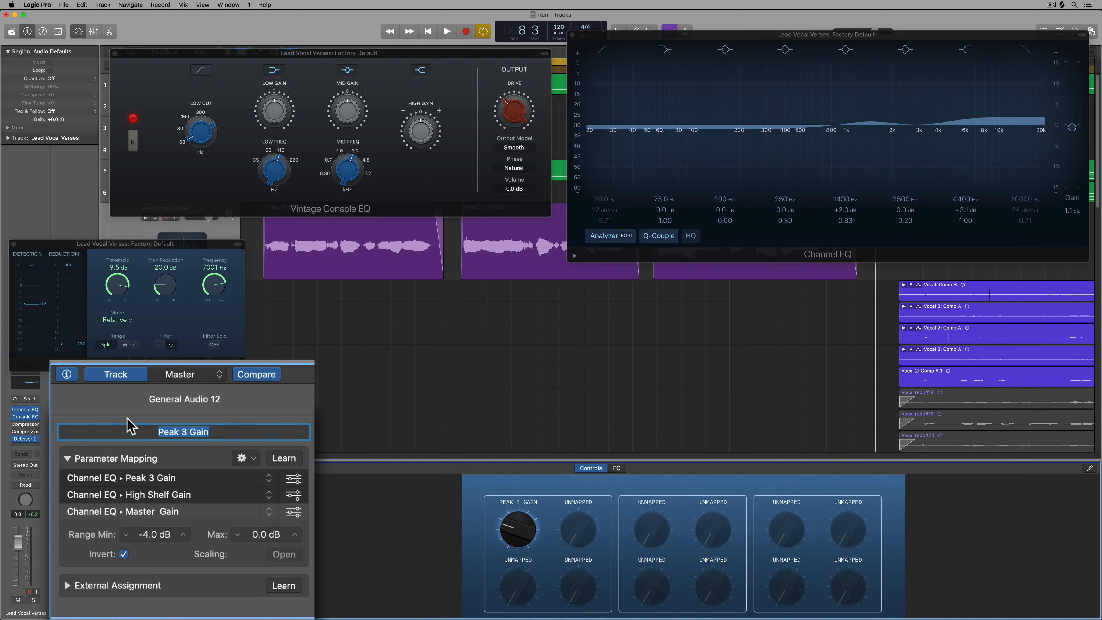
text(Clarity)
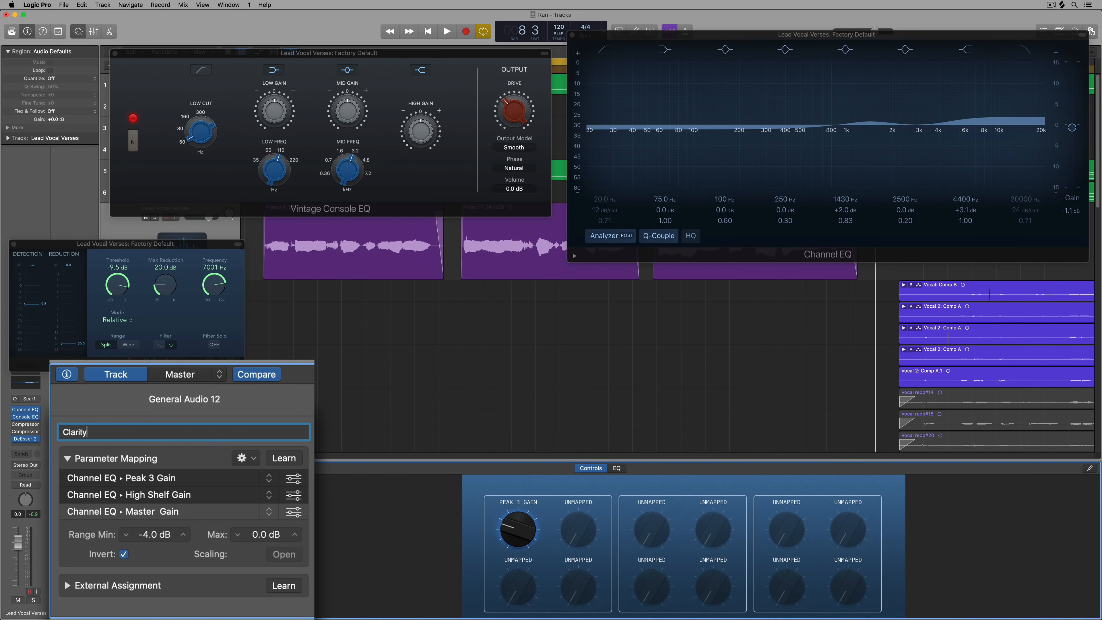
key(Return)
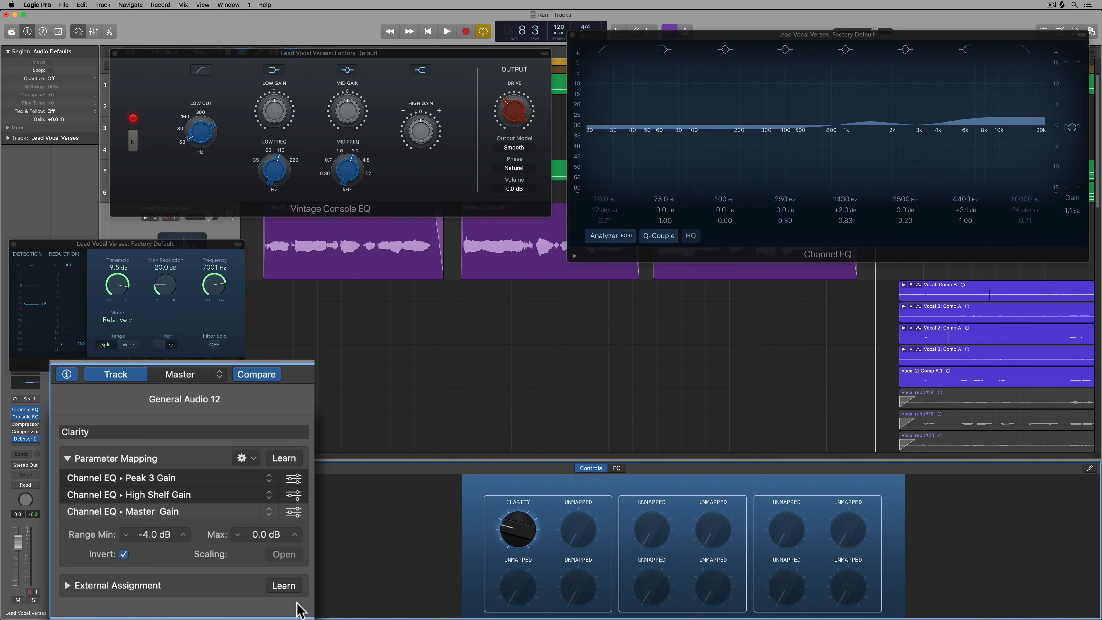
drag(519, 533, 440, 526)
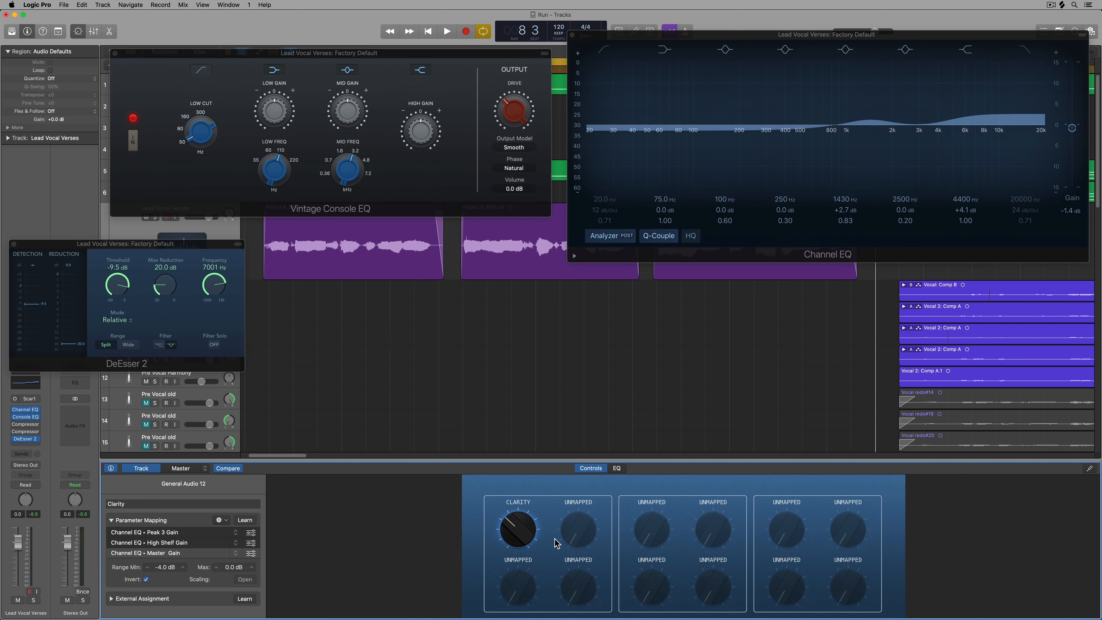
Map the unmapped knob beside Clarity to the Vintage Console EQ's Drive parameter by learning
click(576, 537)
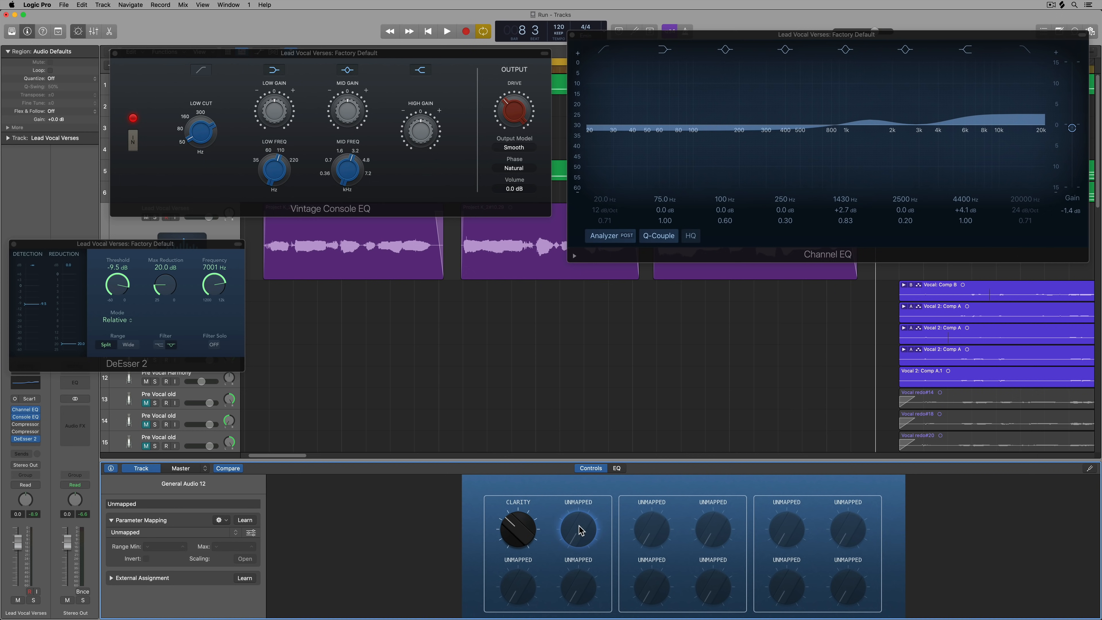
click(184, 533)
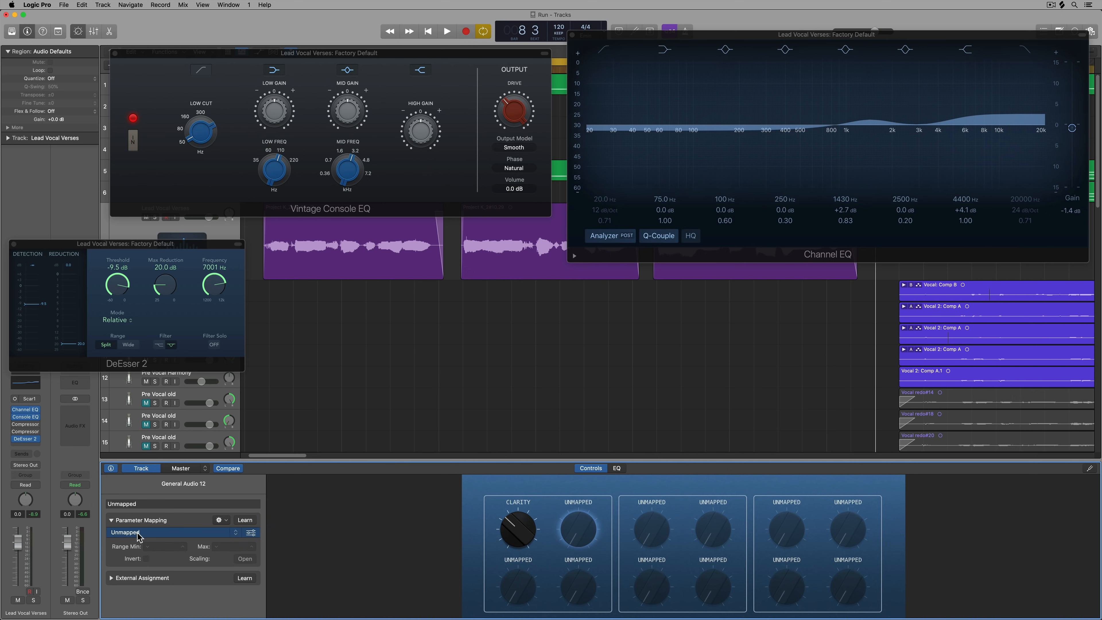
click(254, 520)
click(519, 111)
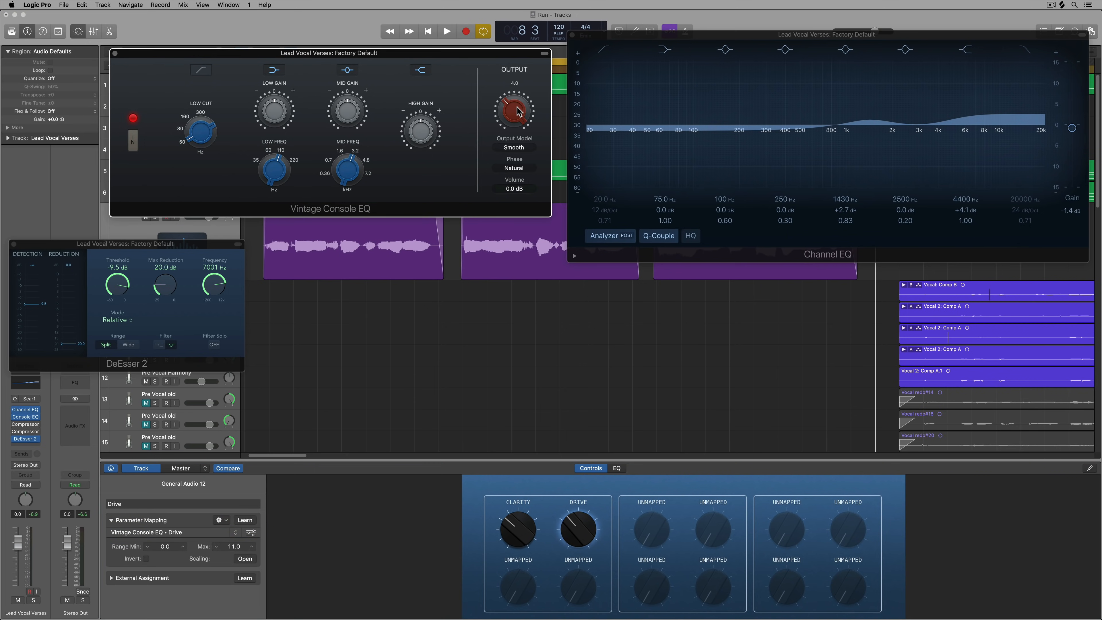
Add two more mappings to the Drive knob and assign them by learning to the Vintage Console EQ's High Gain and Mid Gain
click(221, 520)
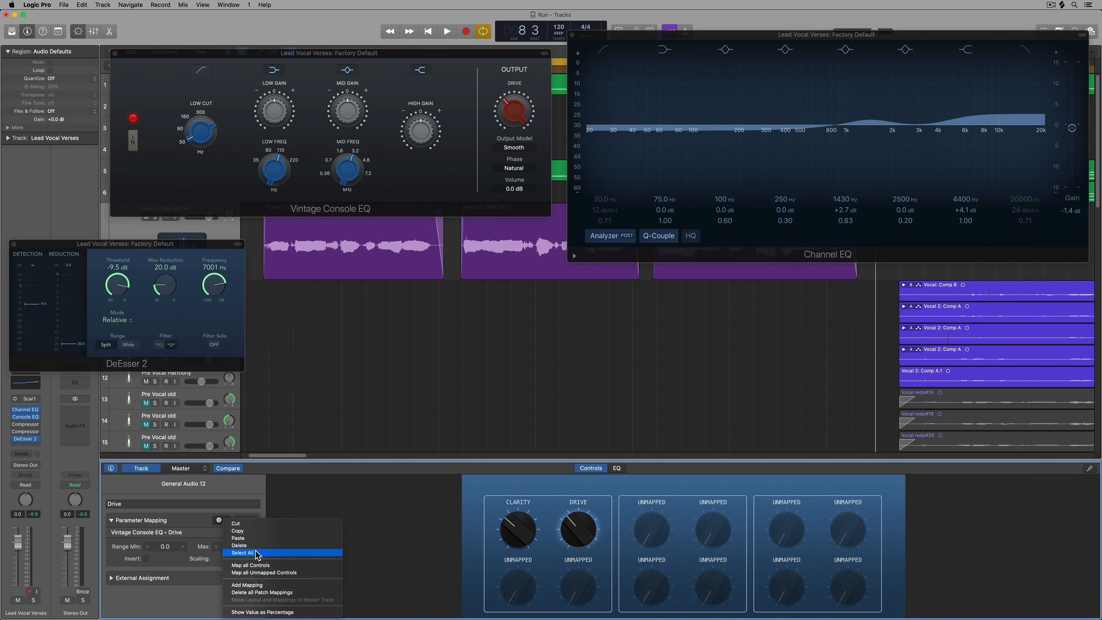
click(266, 585)
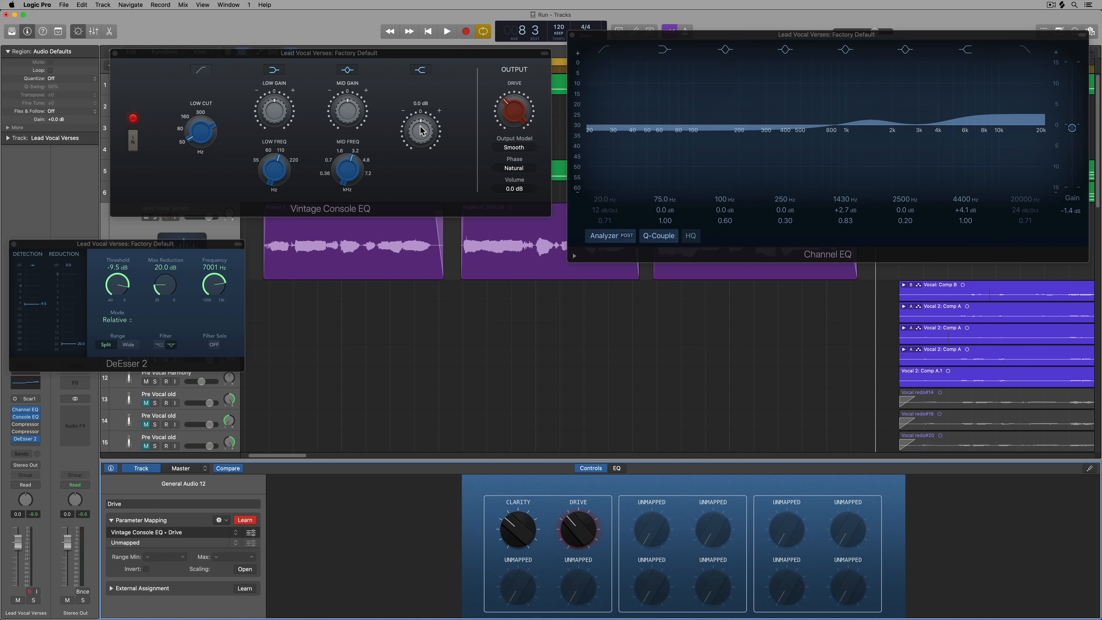
click(420, 130)
click(220, 524)
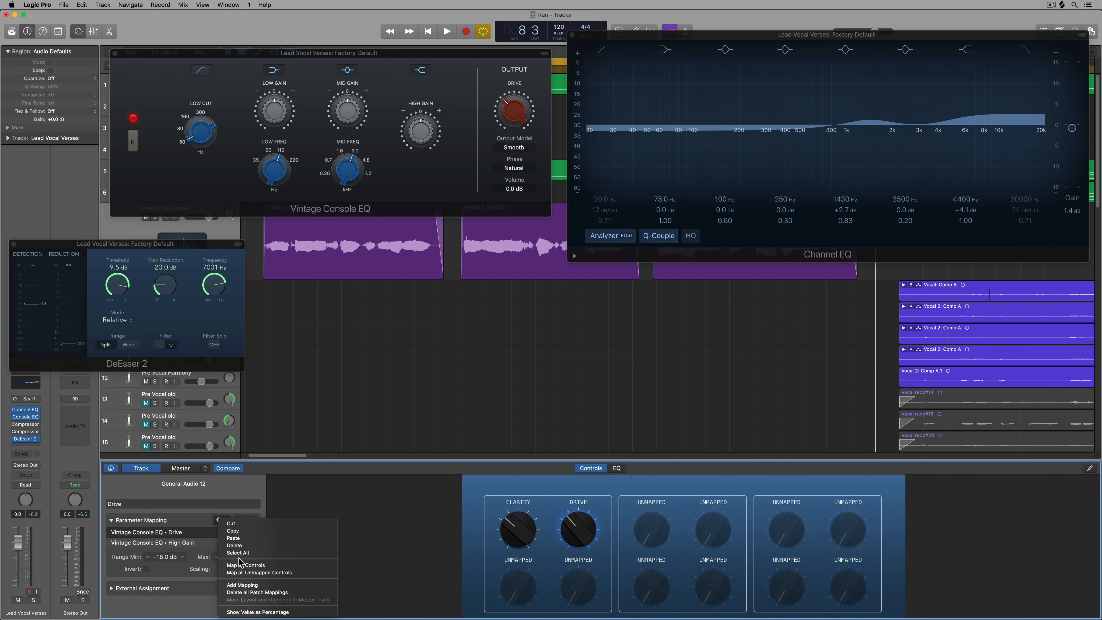
click(246, 590)
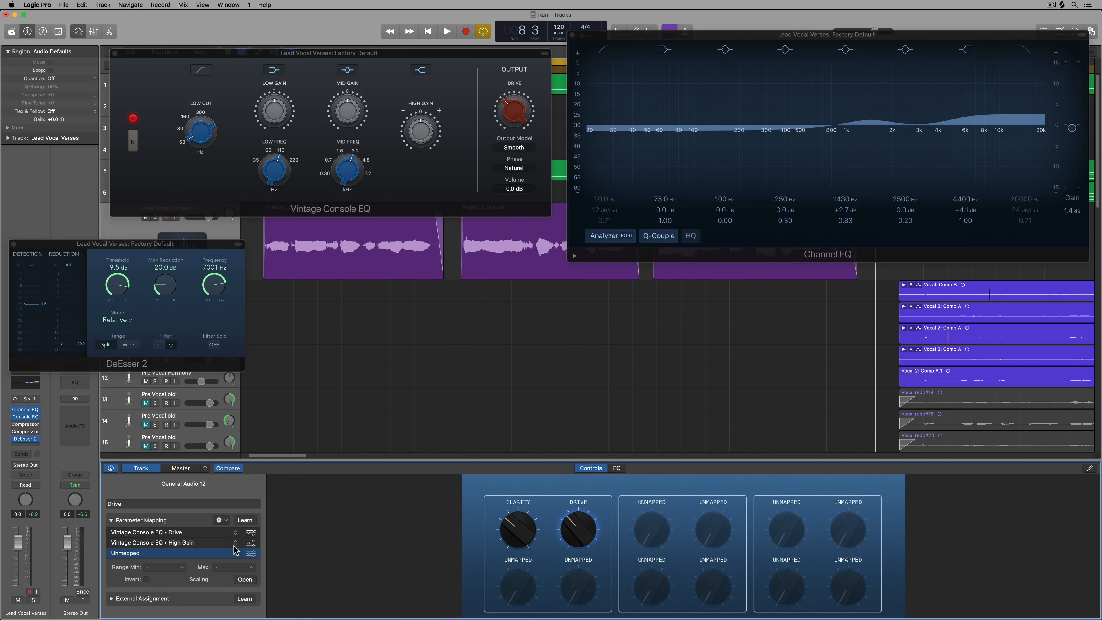
click(244, 520)
click(349, 124)
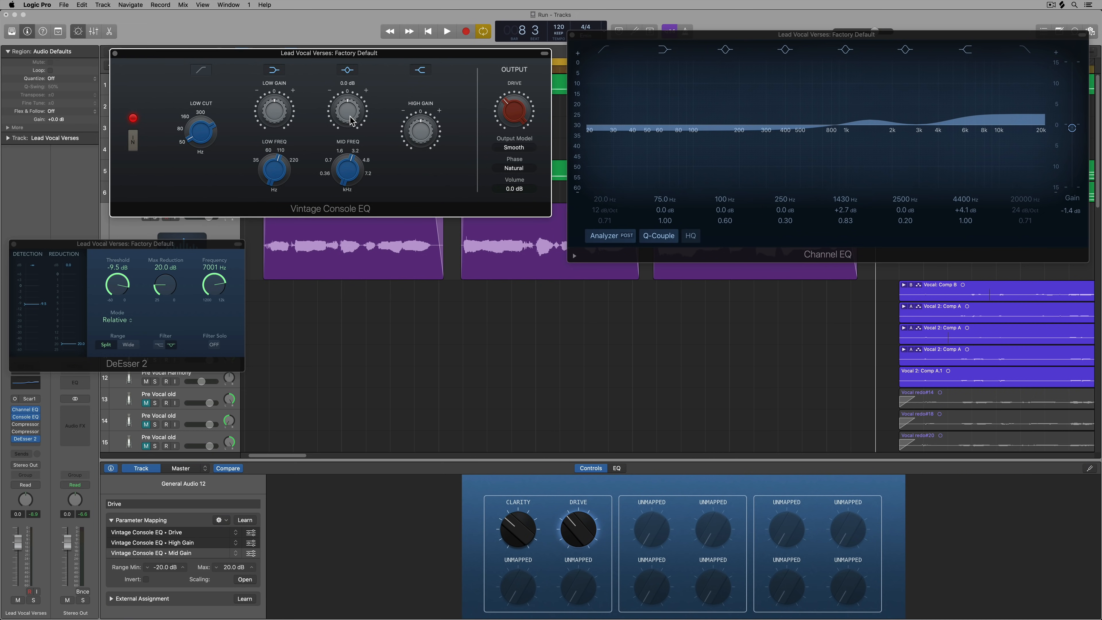
Turn the Vintage Console EQ's Drive up to 7.3 and limit the Drive mapping's maximum to 8
drag(518, 109, 513, 85)
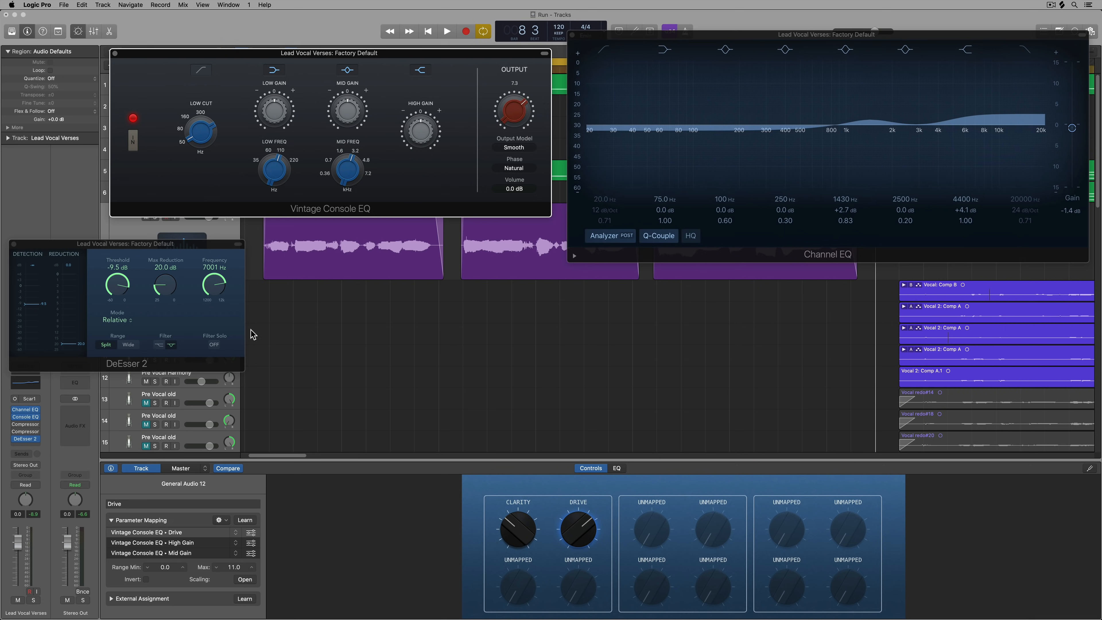
double_click(232, 564)
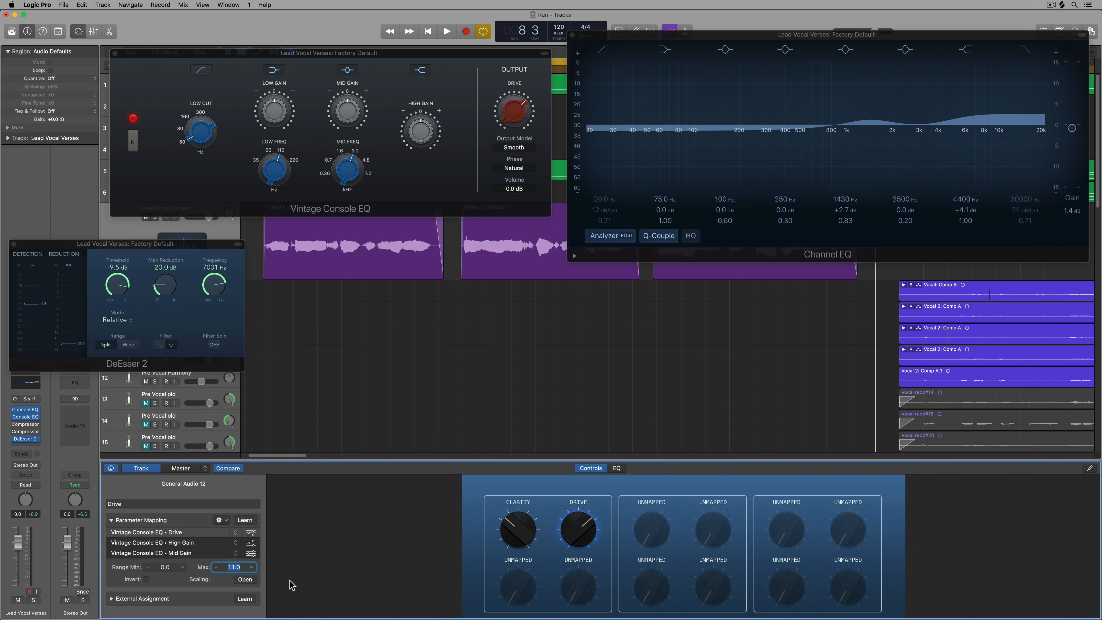
text(8)
key(Return)
Limit the Vintage Console EQ High Gain mapping's range to 0 dB through 6 dB
click(216, 544)
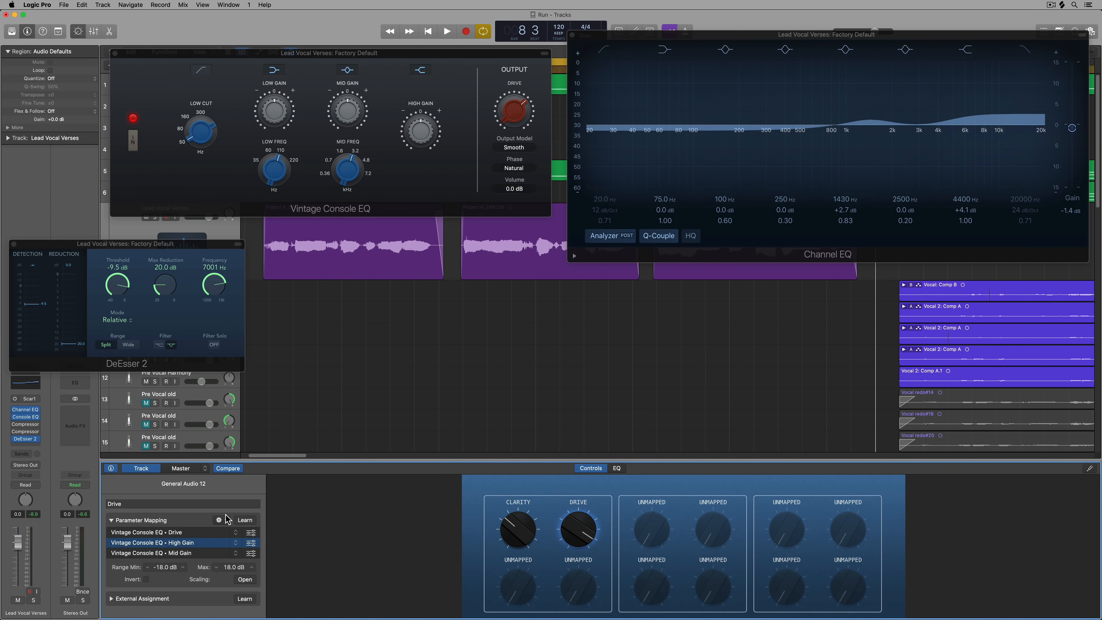
double_click(171, 566)
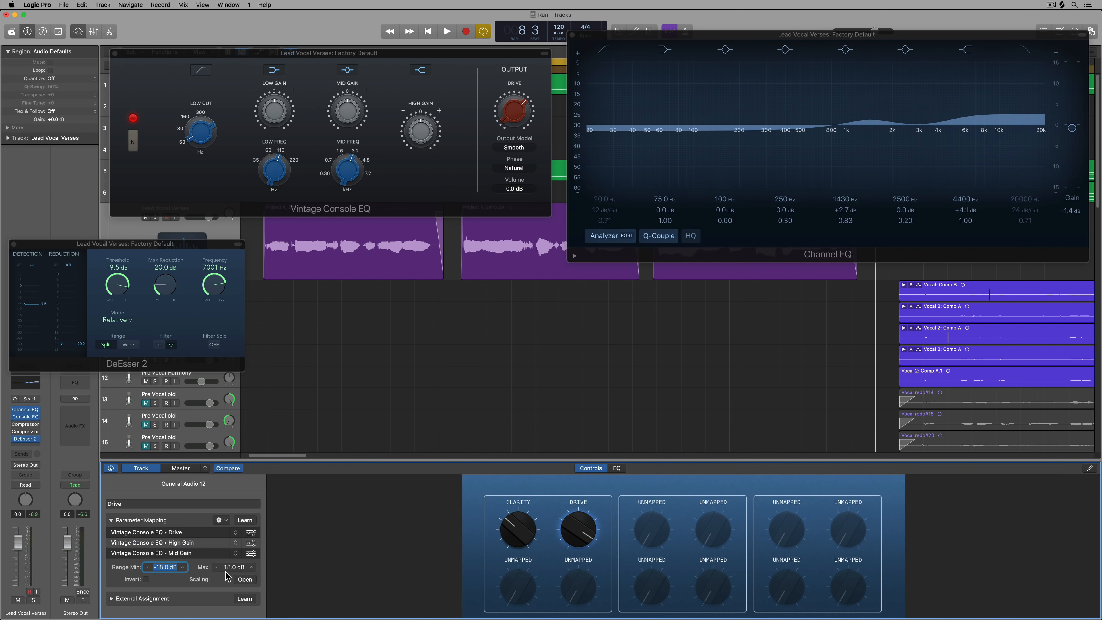
key(Return)
double_click(236, 567)
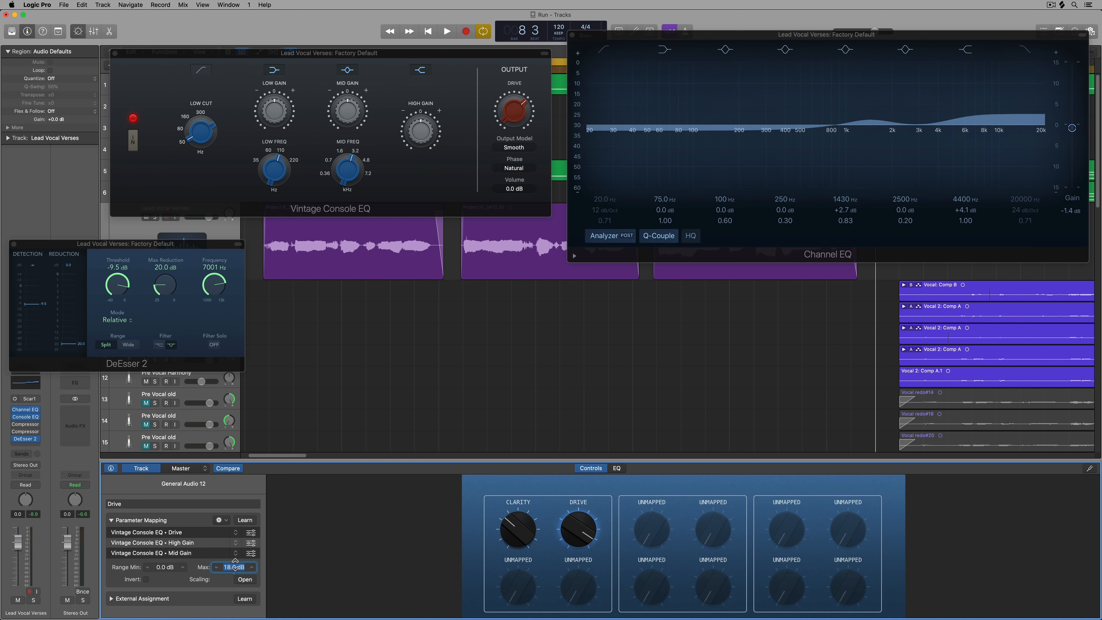
text(6)
key(Return)
Set the minimum of the Vintage Console EQ Mid Gain mapping's range to 0 dB
click(197, 554)
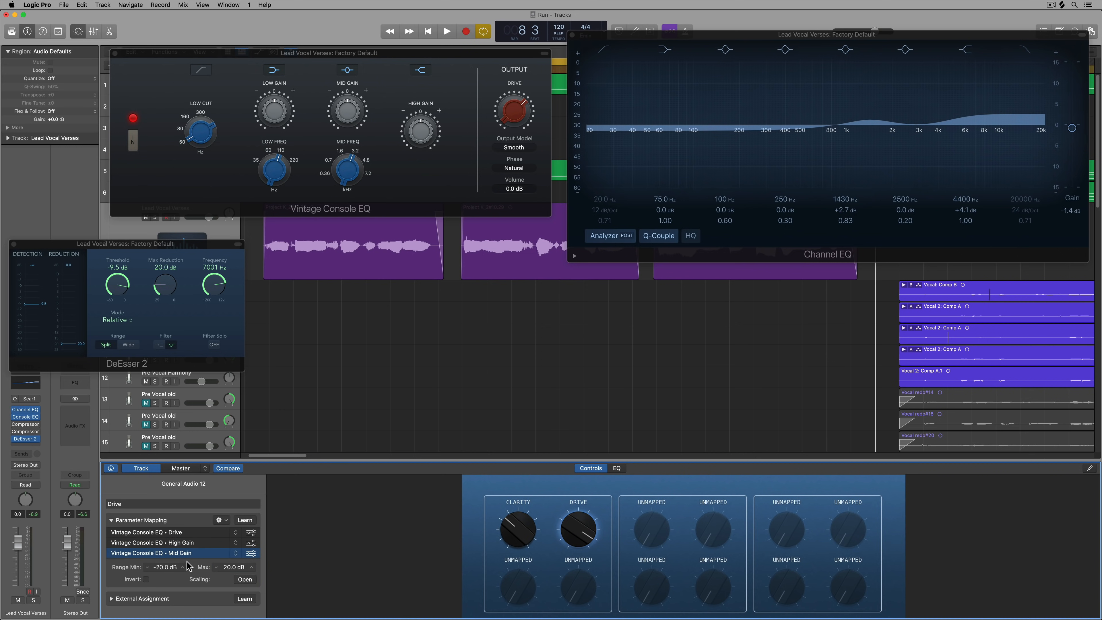
double_click(163, 567)
text(0)
key(Return)
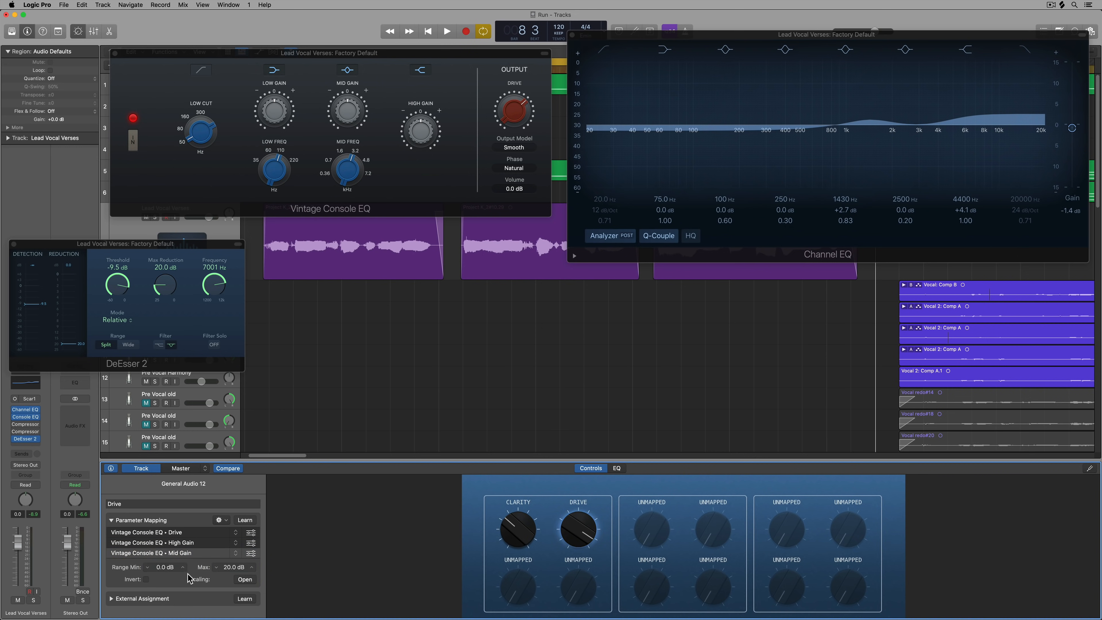
key(Return)
Add a fourth mapping to the Drive knob and assign it to the Vintage Console EQ's output Volume by learning
click(223, 520)
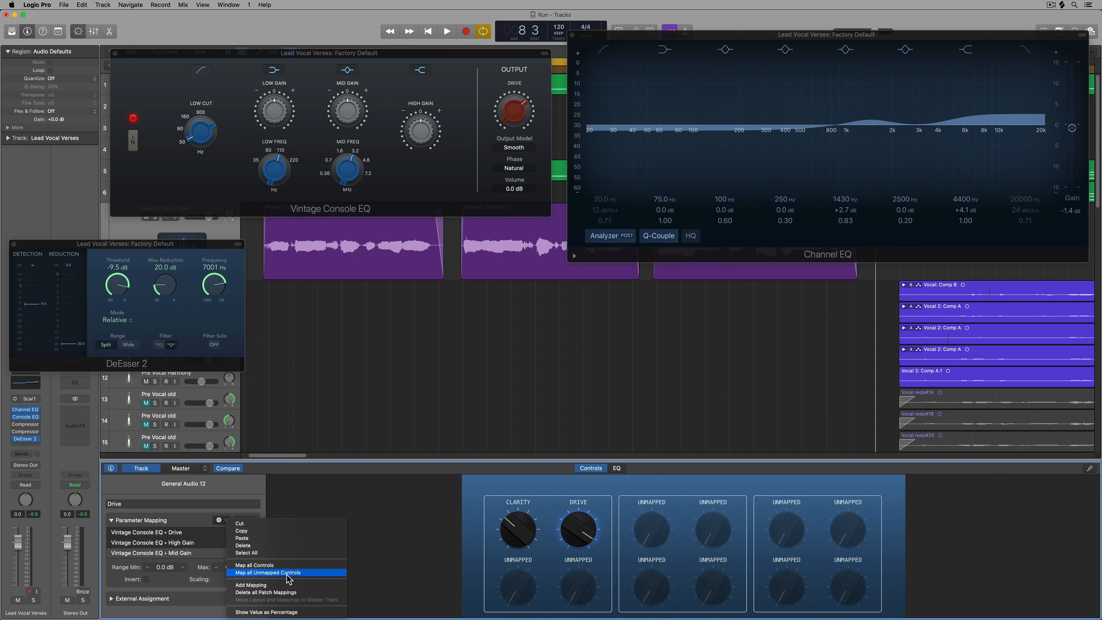
click(286, 584)
click(244, 520)
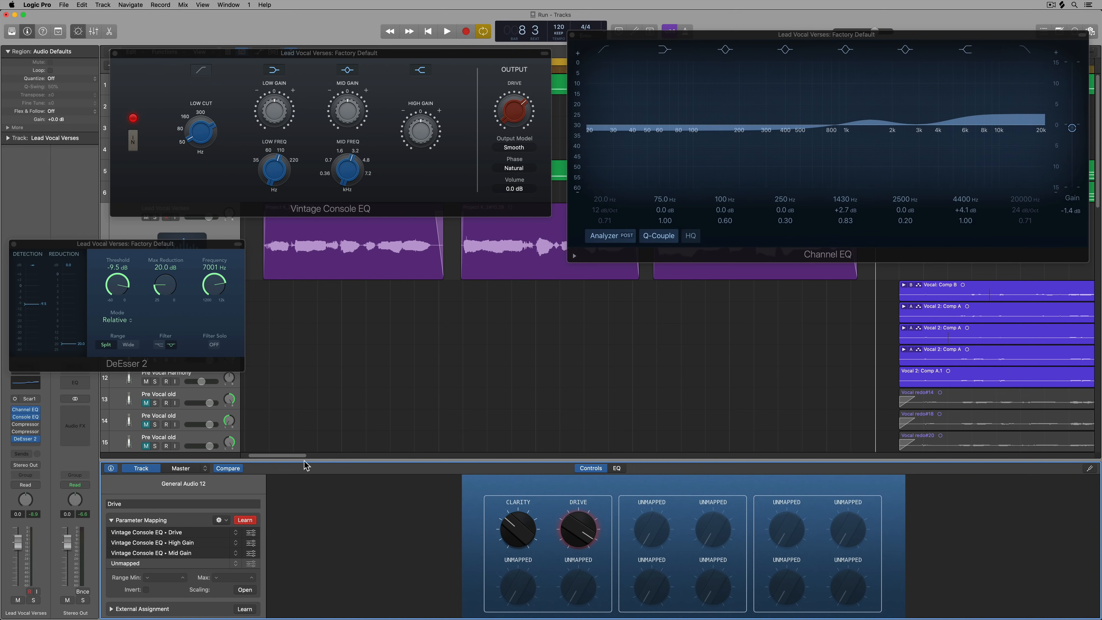
click(514, 188)
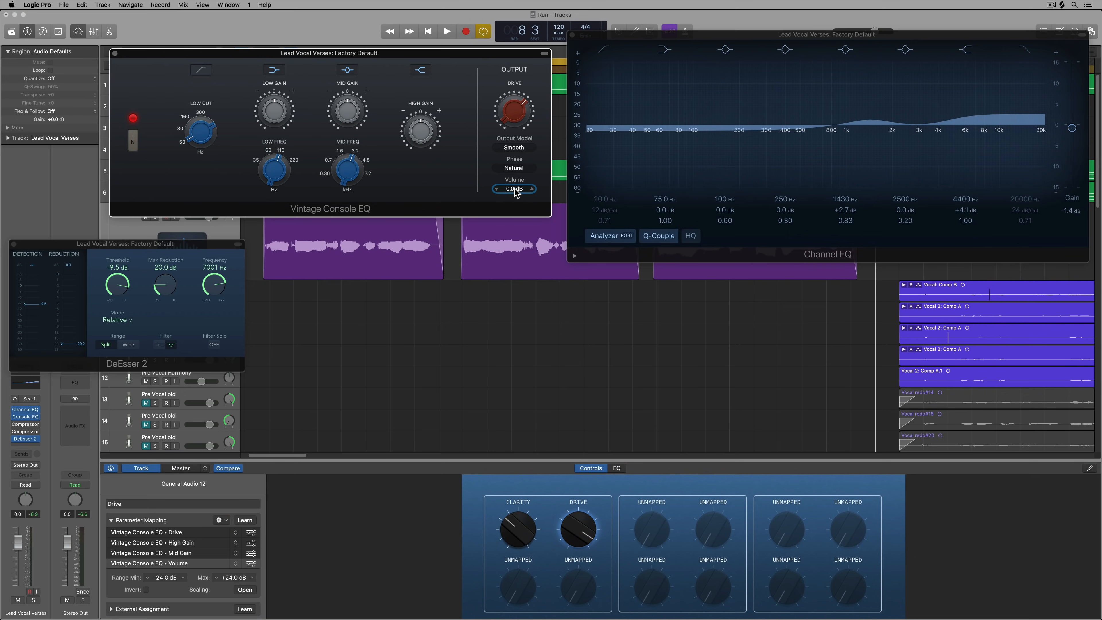
Limit the Vintage Console EQ Volume mapping's range to -4 dB through 0 dB and invert it
double_click(168, 577)
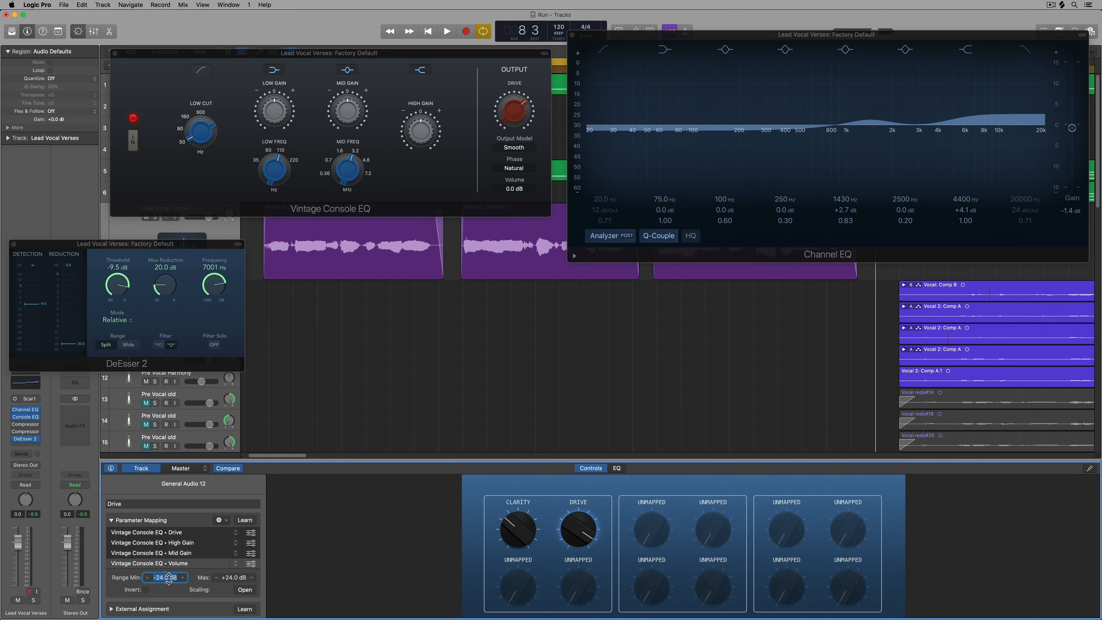
text(-4)
key(Return)
key(space)
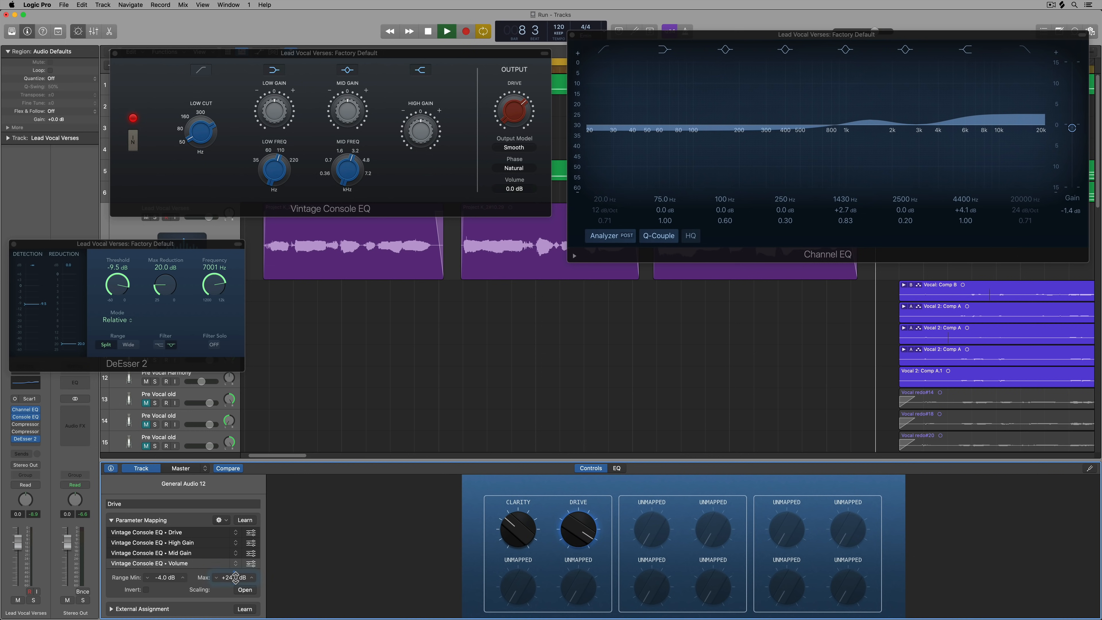
double_click(226, 578)
text(0)
key(Return)
Rename the Drive knob Console Drive, then sweep it up and back down to its minimum
double_click(152, 504)
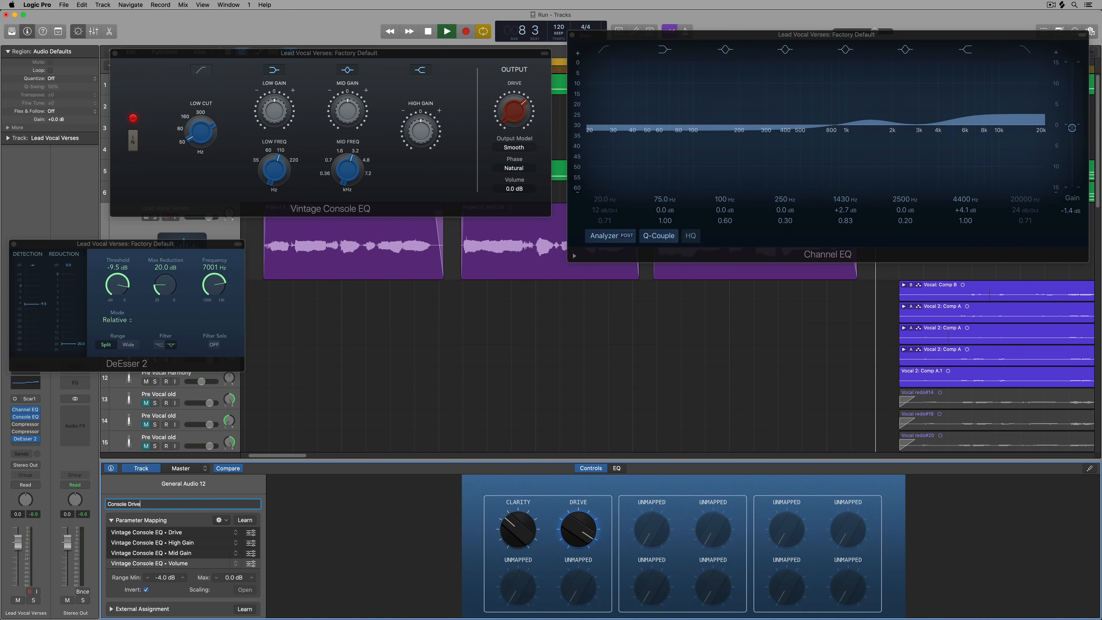
key(Return)
drag(572, 528, 599, 462)
drag(571, 532, 572, 612)
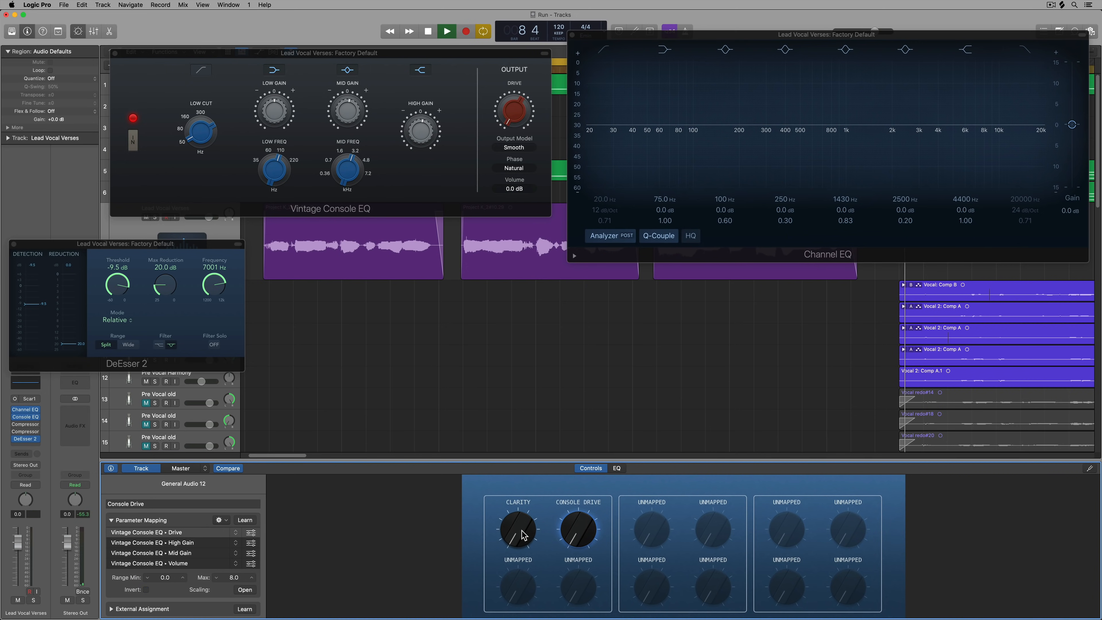
During playback, turn Clarity up to about +2.9 dB and Console Drive to just under halfway
drag(524, 535, 513, 503)
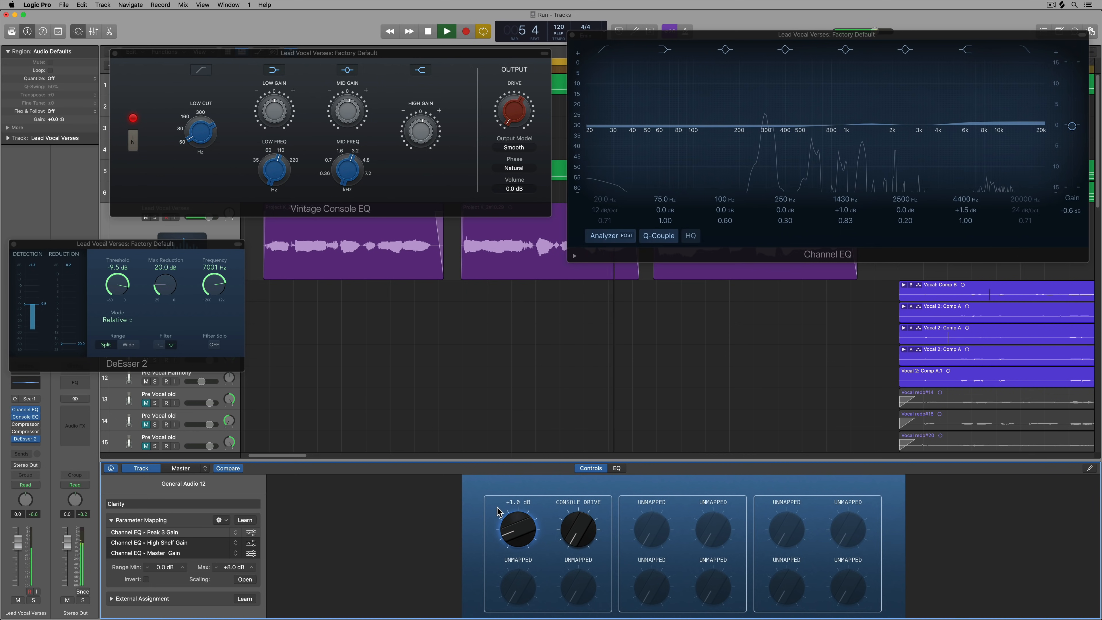
click(578, 509)
drag(578, 508, 522, 493)
click(525, 513)
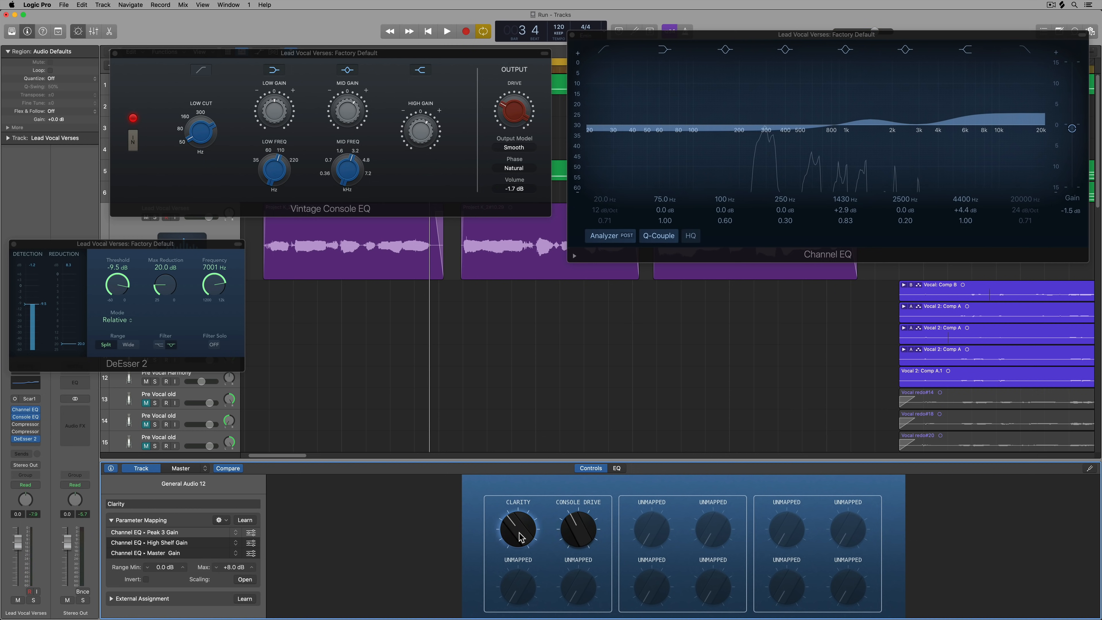
Reposition the DeEsser 2 window below the Vintage Console EQ, then adjust its Threshold to -15.7 dB and Max Reduction to 6.8 dB
drag(219, 244, 445, 273)
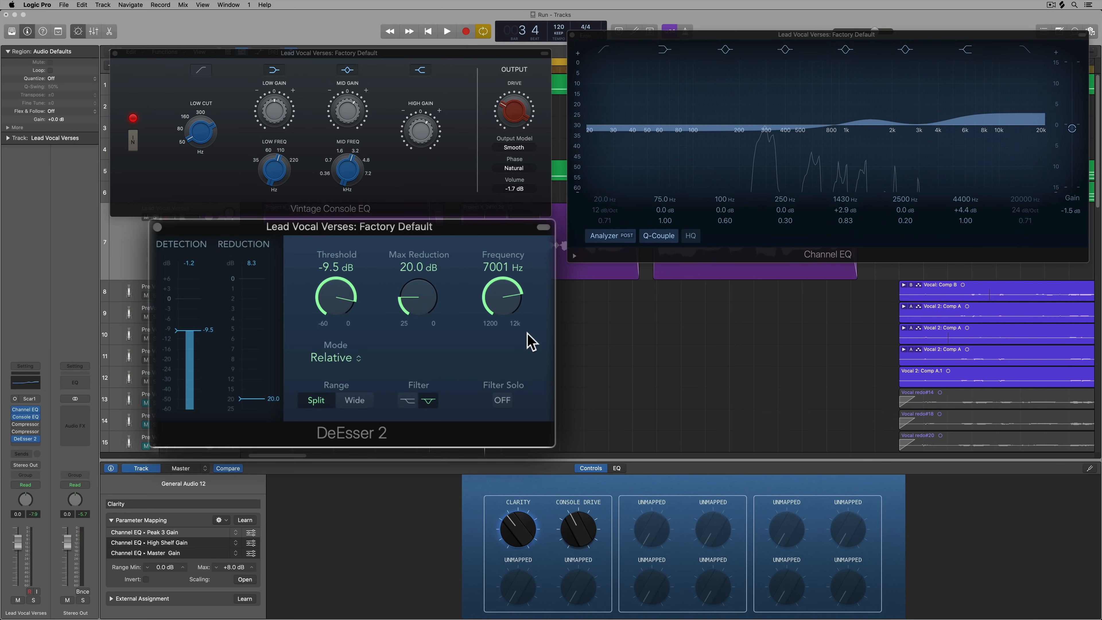
drag(341, 314, 349, 271)
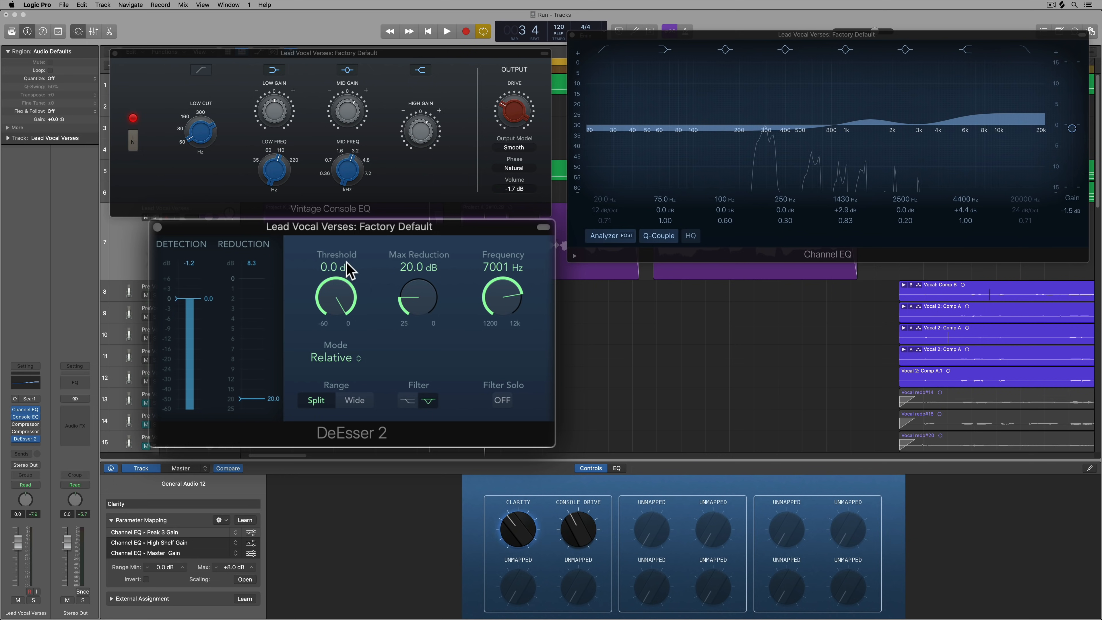
mouse_move(408, 304)
mouse_down()
mouse_move(414, 354)
mouse_move(457, 237)
mouse_move(460, 180)
mouse_up()
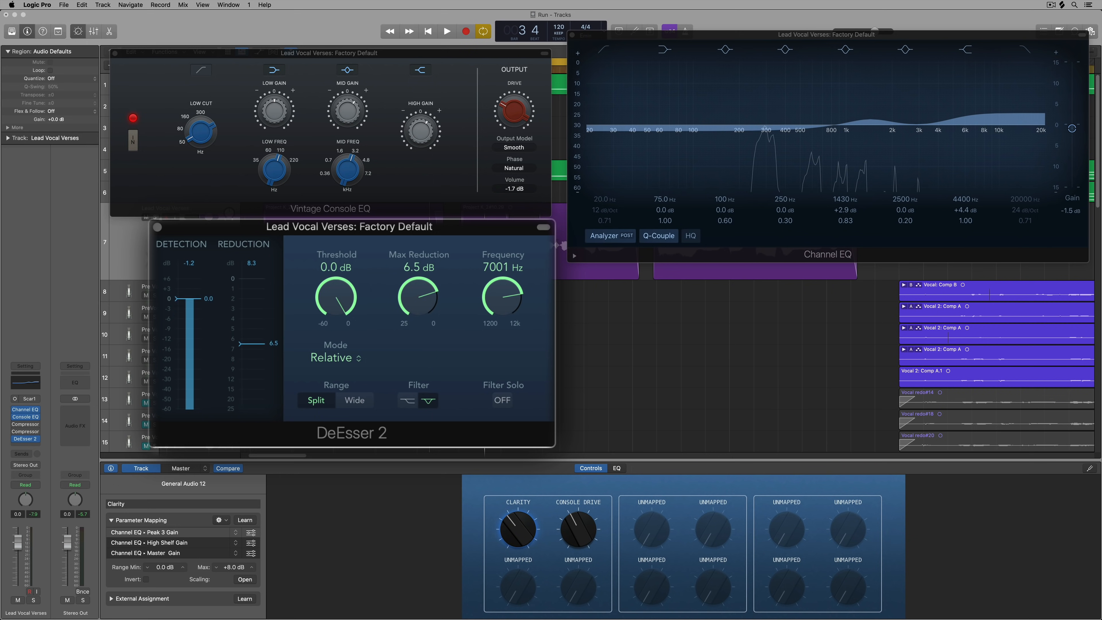
mouse_move(335, 295)
mouse_down()
mouse_move(338, 347)
mouse_move(320, 358)
mouse_up()
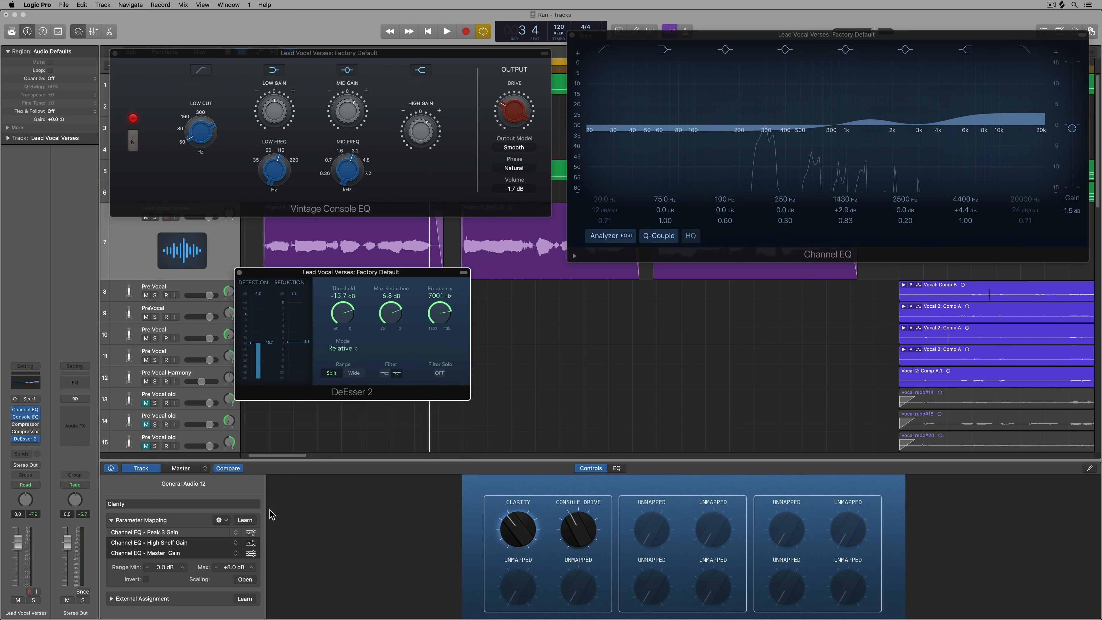
Add two more mappings to the Clarity knob and assign them to DeEsser 2's Threshold and Max Reduction by learning
click(226, 519)
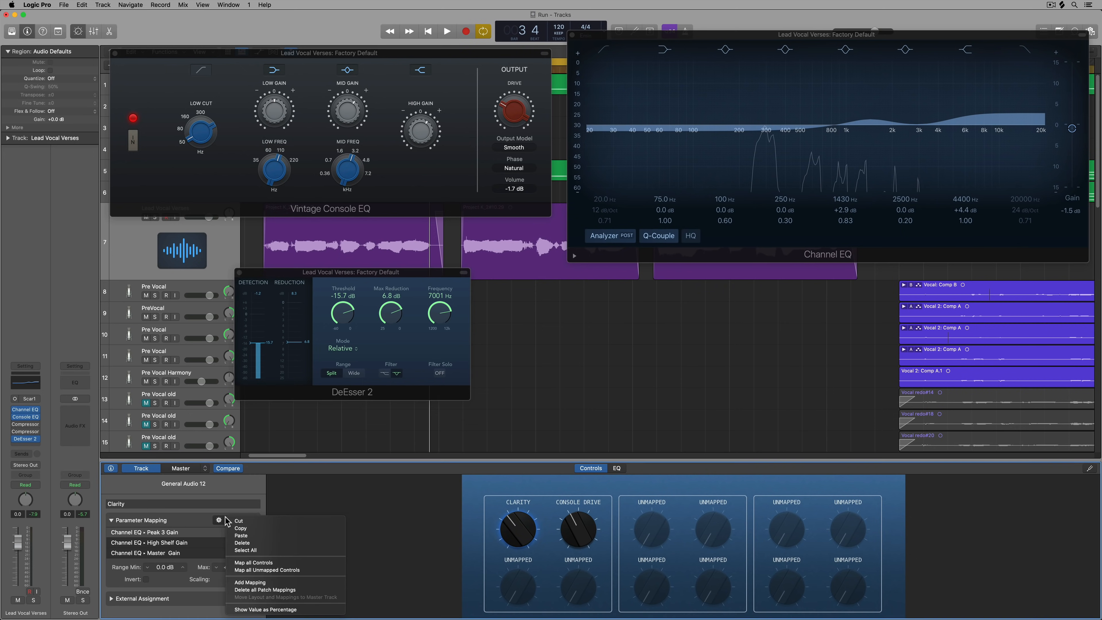
click(255, 583)
click(246, 519)
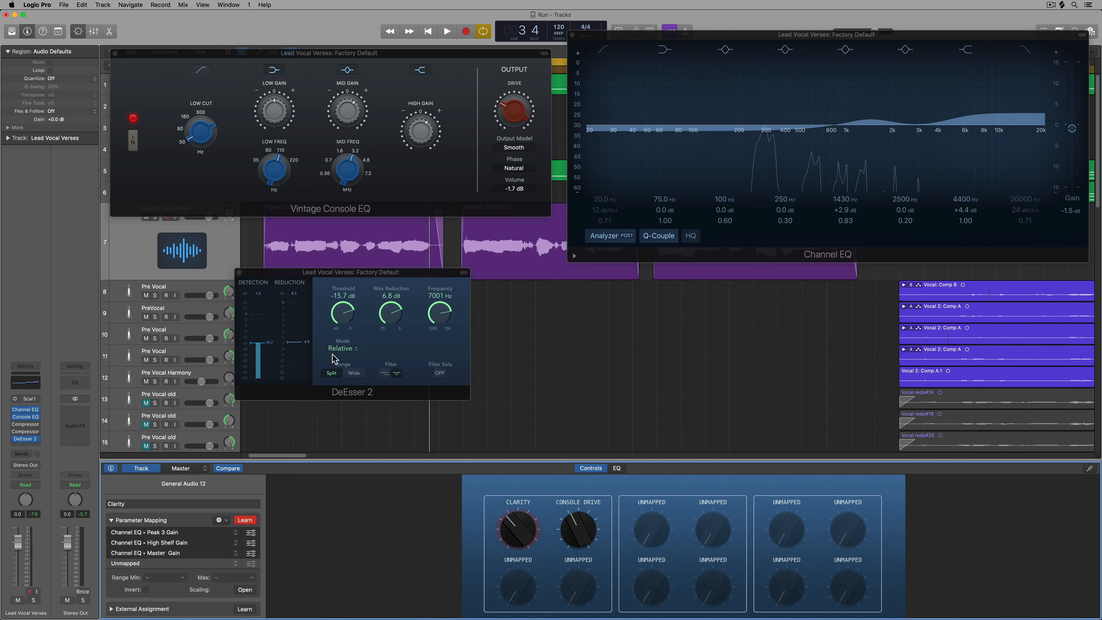
click(348, 319)
click(219, 520)
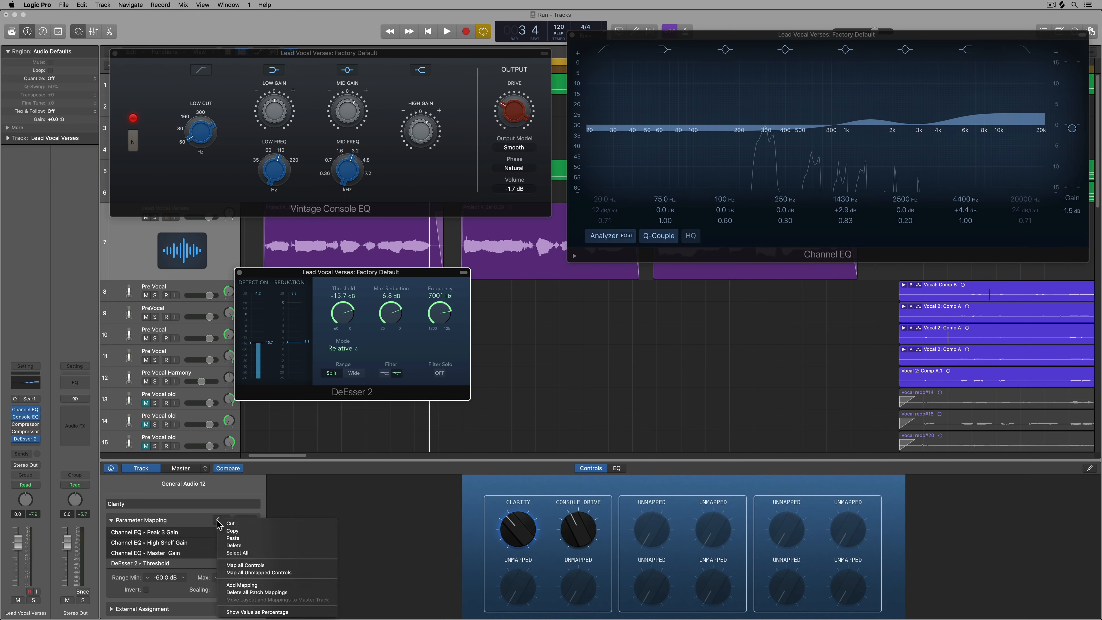
click(276, 594)
click(246, 519)
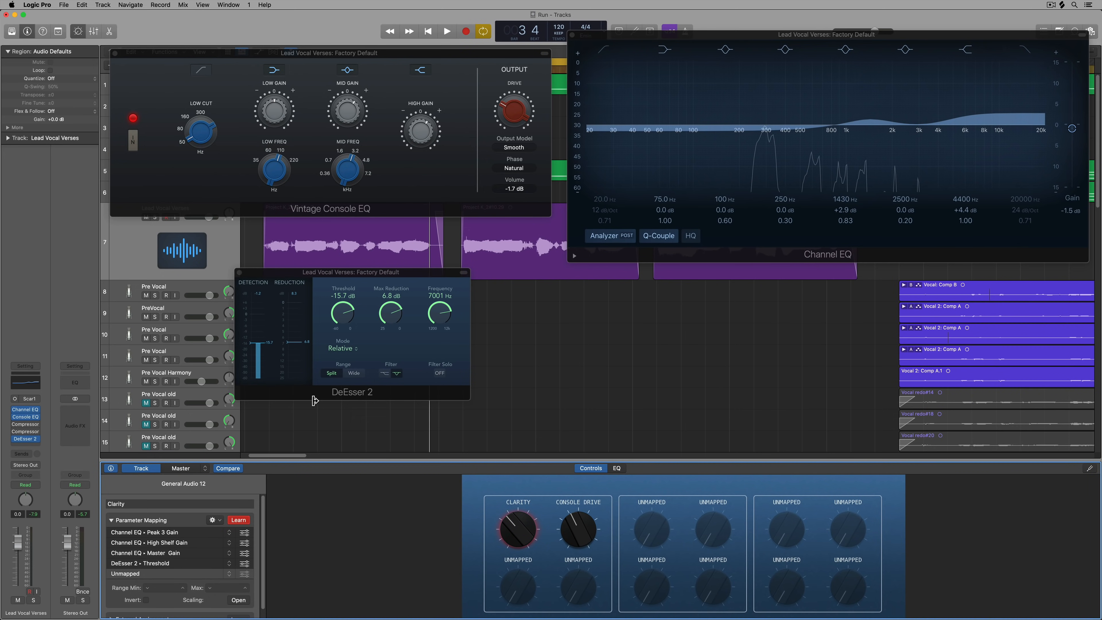
click(390, 325)
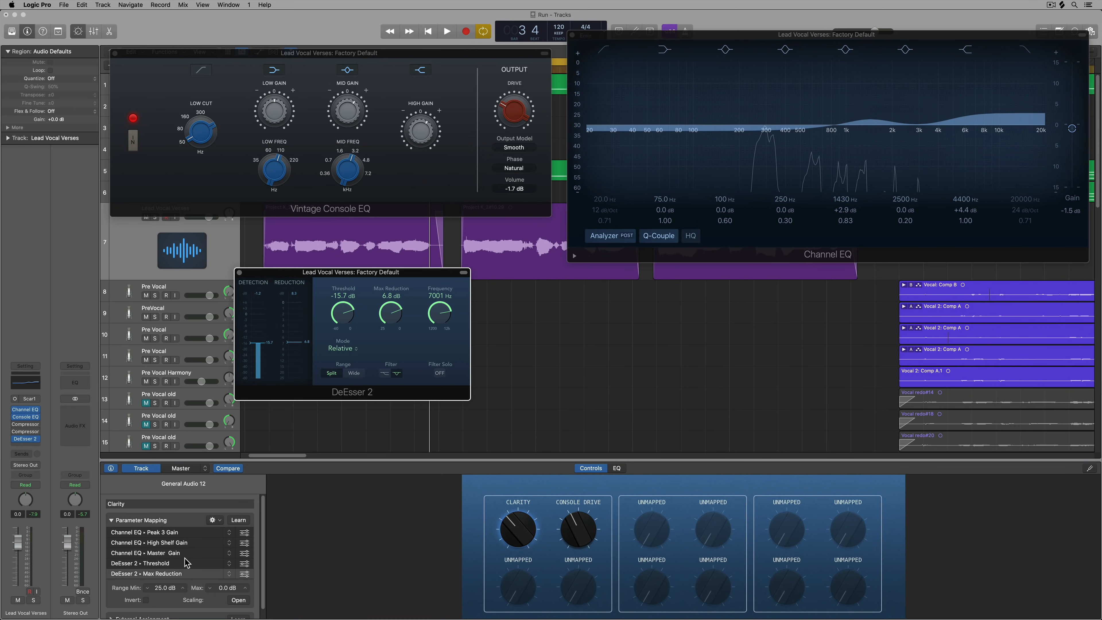
Invert Clarity's DeEsser 2 Threshold mapping and set its range minimum to -15 dB
click(185, 563)
click(180, 566)
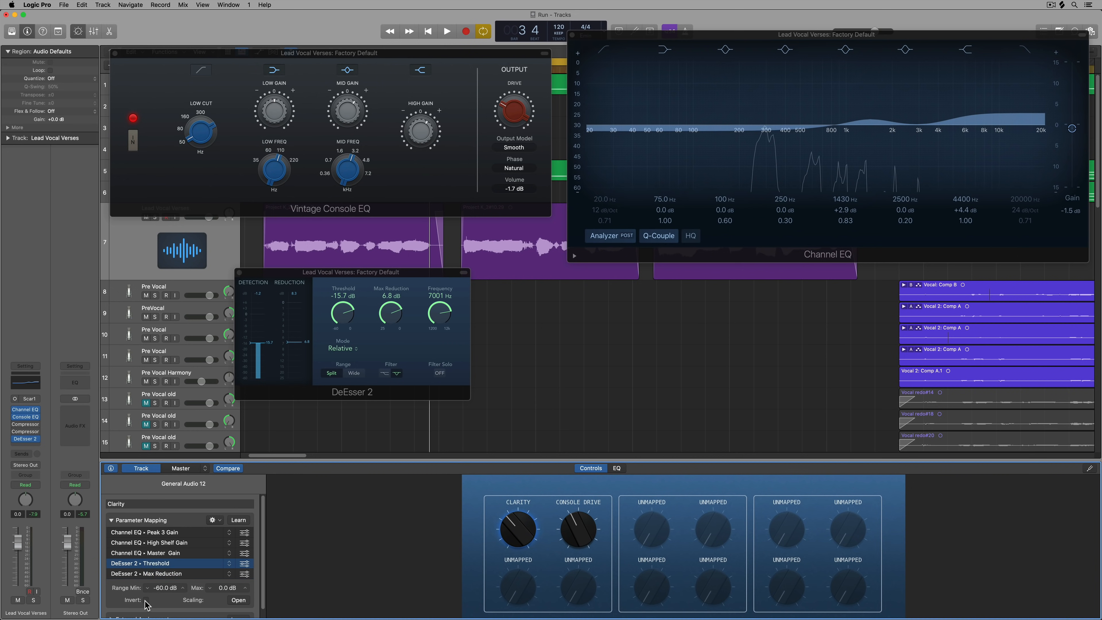
click(146, 600)
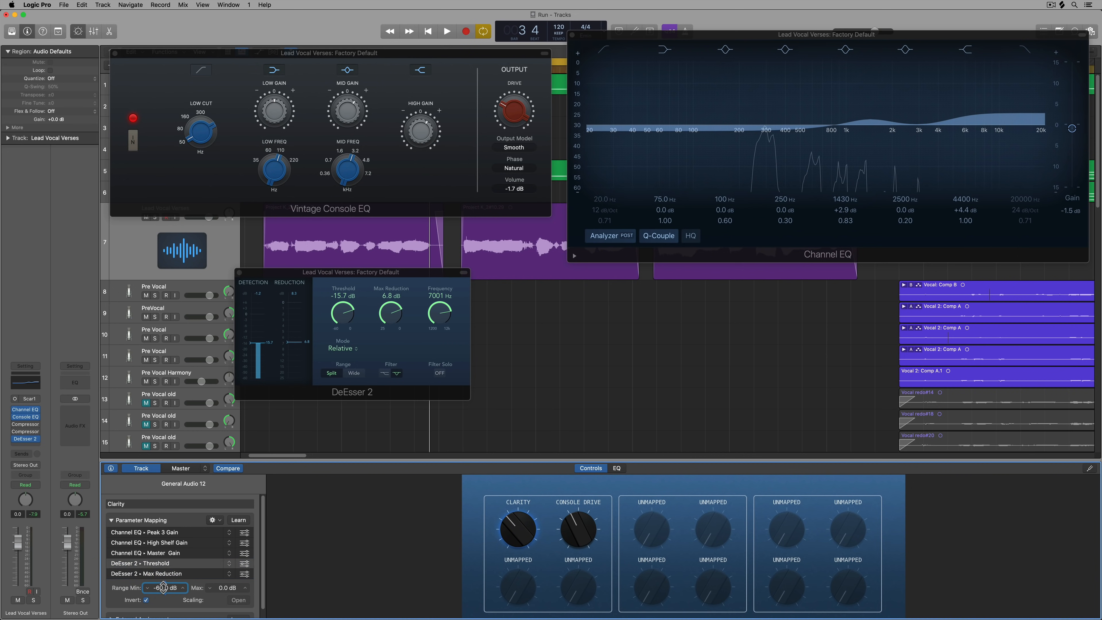
double_click(163, 587)
text(-15)
key(Return)
Set the DeEsser 2 Max Reduction mapping's range minimum to 6 dB and invert it, sweeping Clarity down and up to test it
click(194, 574)
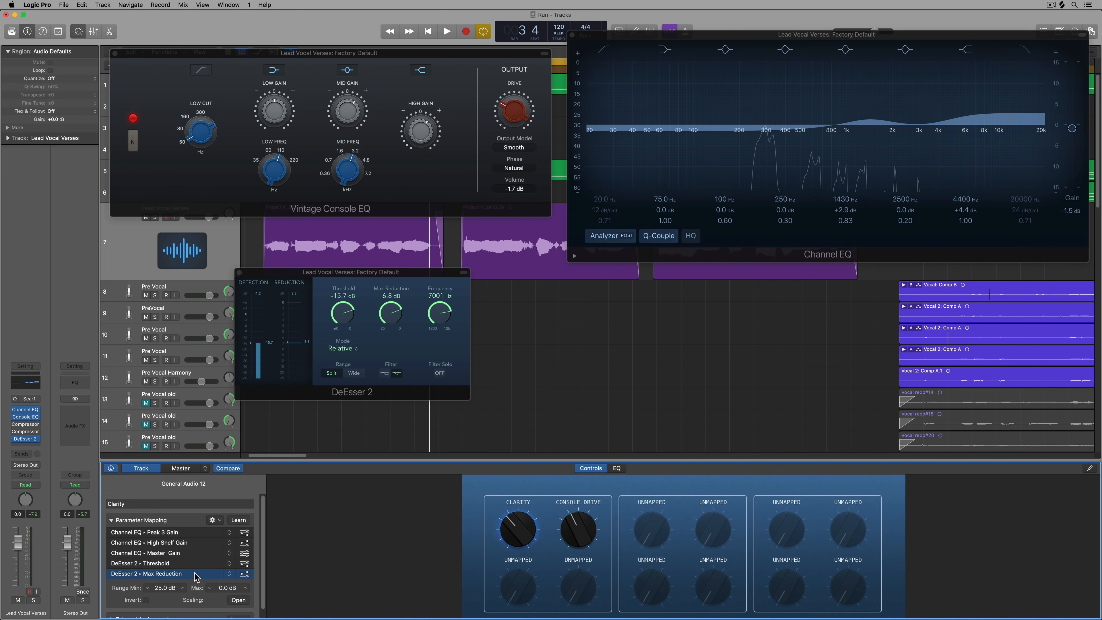
double_click(167, 588)
key(Return)
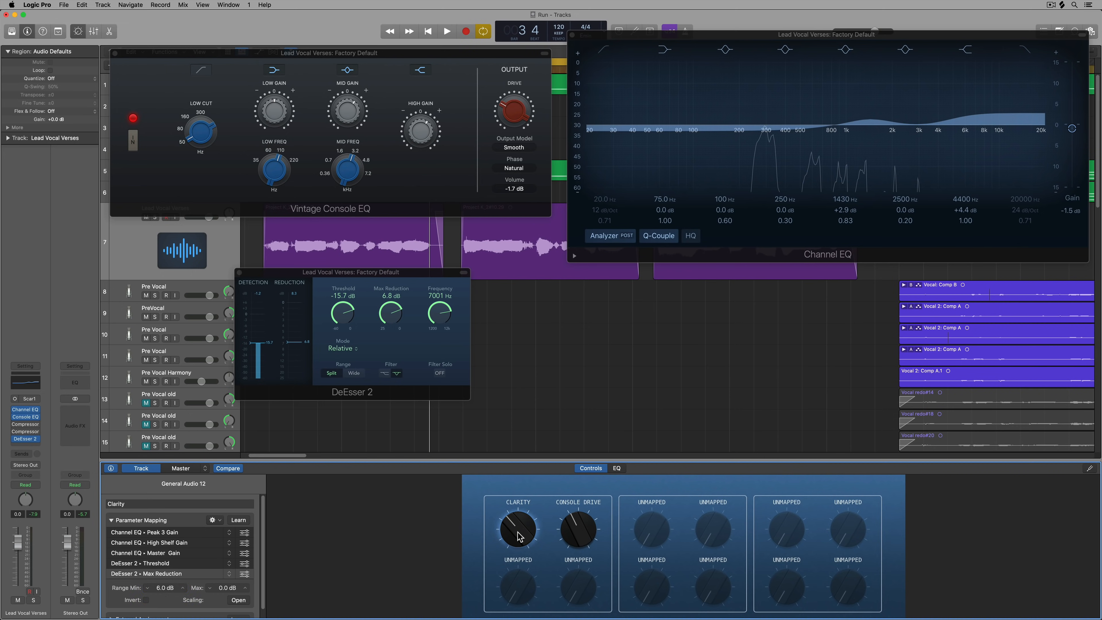
drag(520, 537, 473, 618)
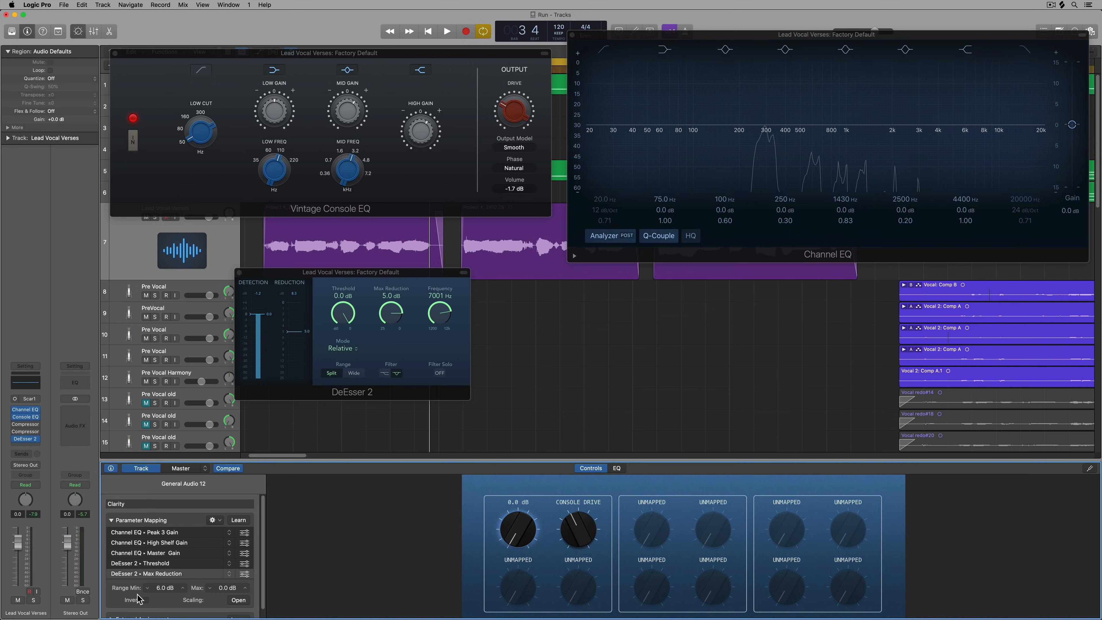
drag(538, 548, 529, 469)
Audition the Clarity setting, then set the DeEsser 2 Max Reduction mapping's range minimum to 10 dB
key(space)
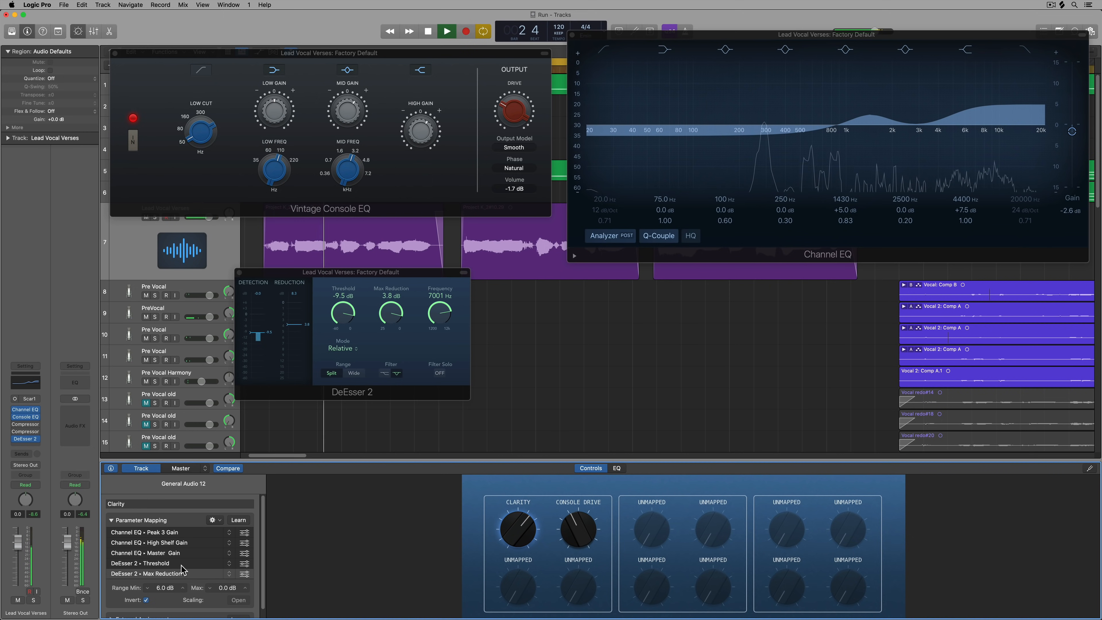
key(space)
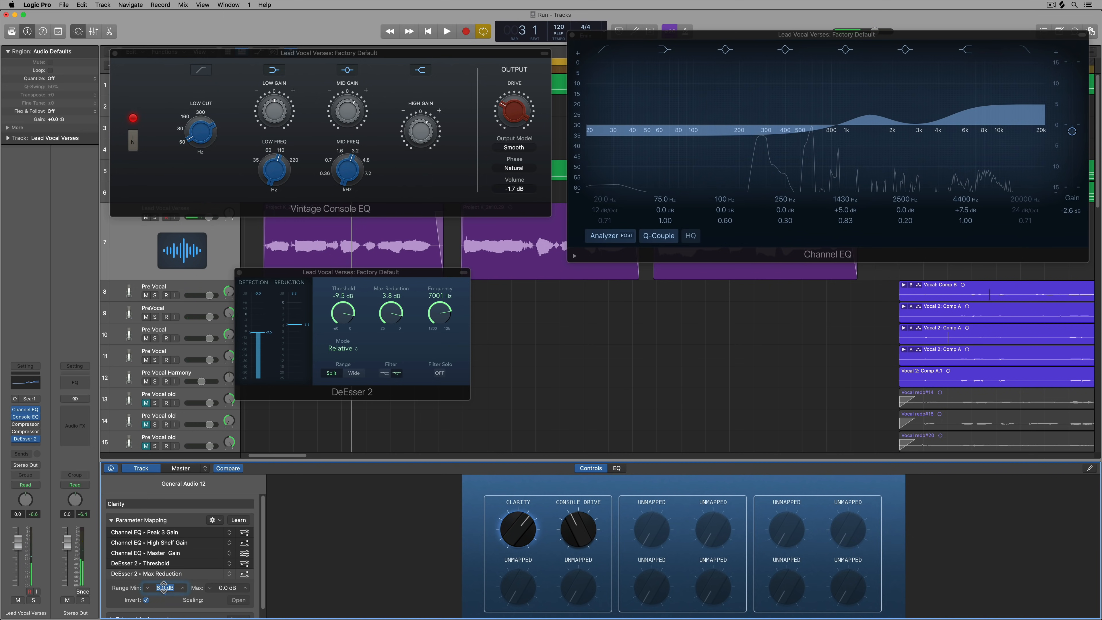
key(Return)
During playback, back Clarity off to about +4.0 dB and turn Console Drive slightly higher
key(space)
drag(512, 524, 518, 507)
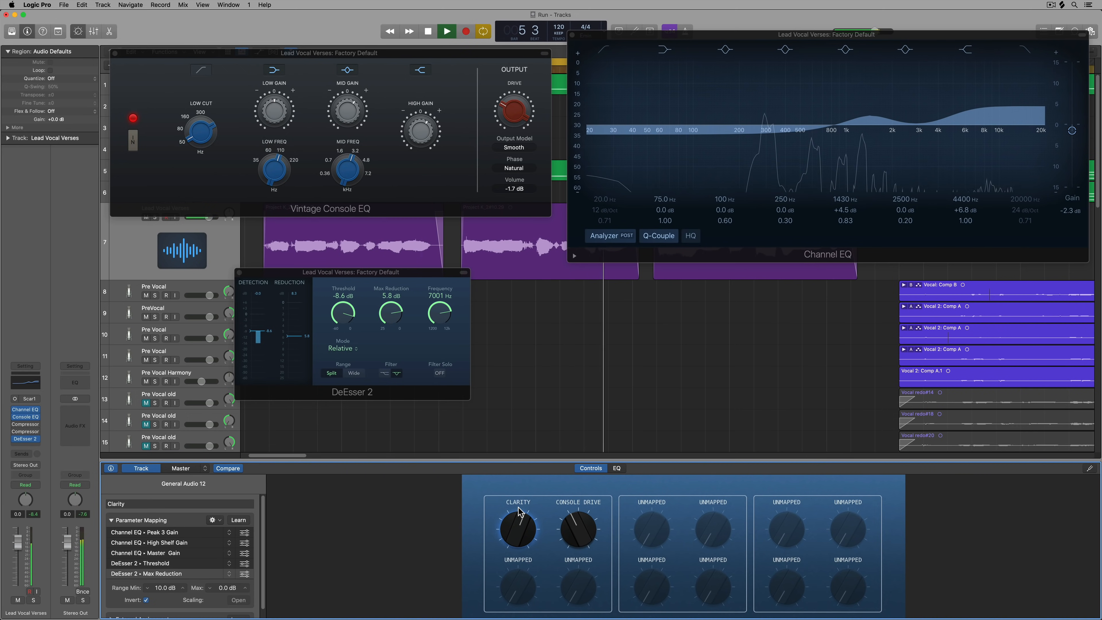
click(577, 523)
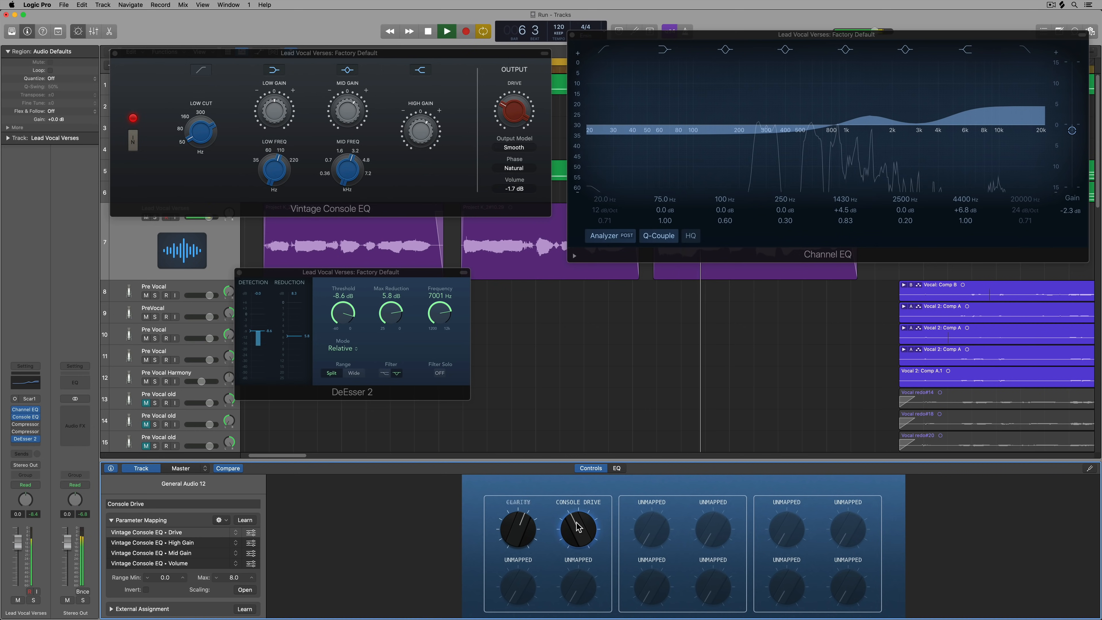
drag(575, 523, 523, 543)
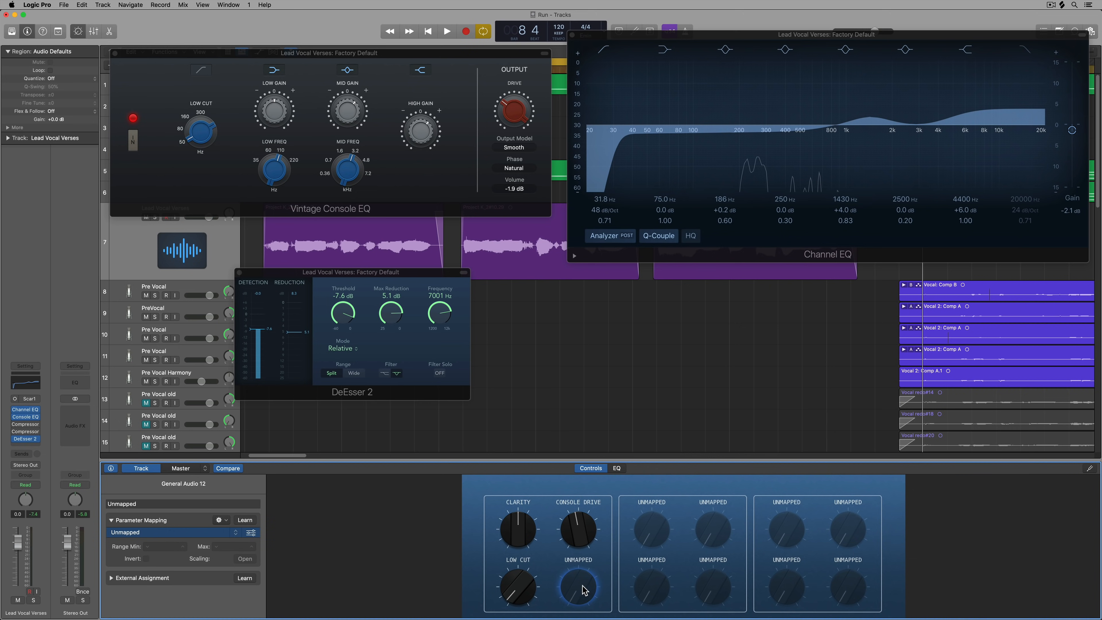
Sweep the Vintage Console EQ's Low Gain down and back up to about 13 dB
click(278, 178)
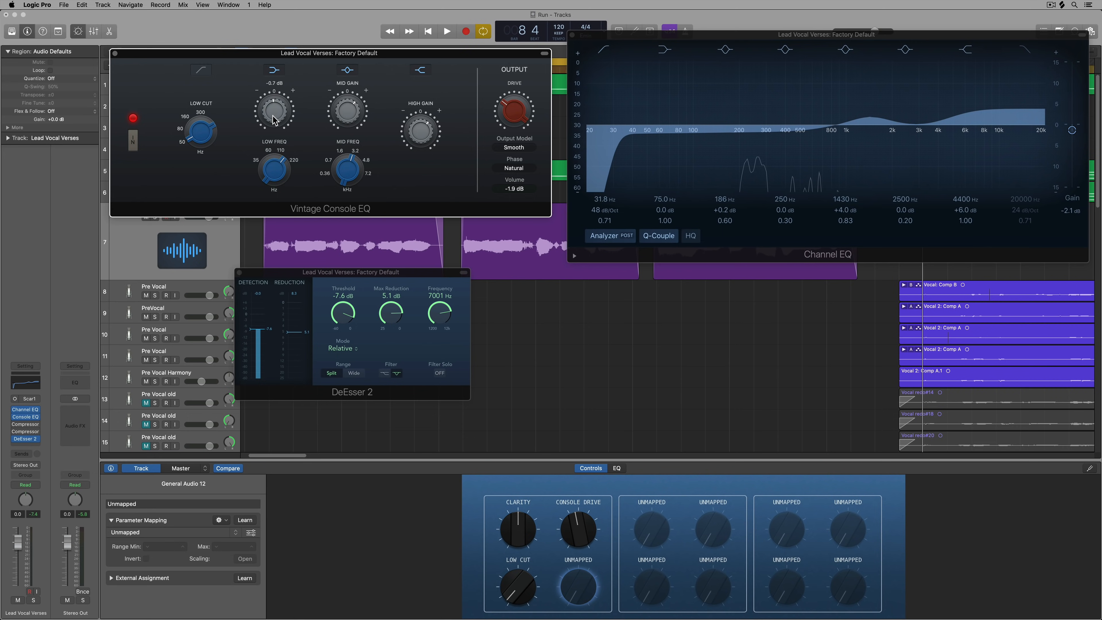
mouse_move(273, 116)
mouse_down()
mouse_move(287, 75)
mouse_move(269, 129)
mouse_up()
drag(273, 120, 263, 150)
drag(273, 114, 267, 123)
drag(273, 124, 291, 80)
Assign the unmapped knob beside Low Cut to the Vintage Console EQ's Low Gain by learning
click(574, 582)
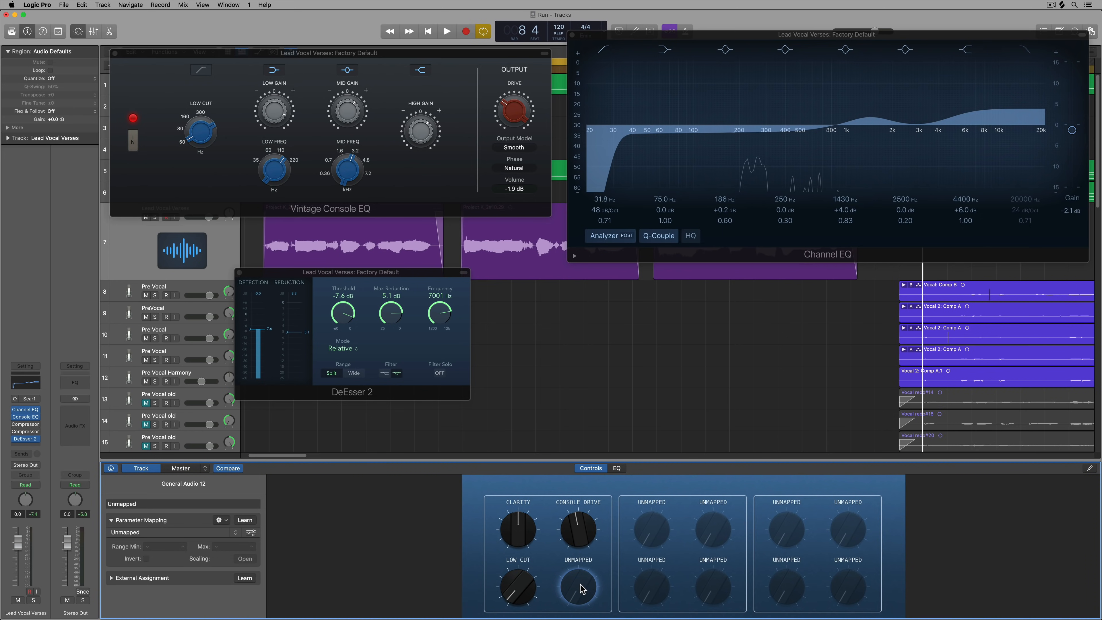
click(181, 537)
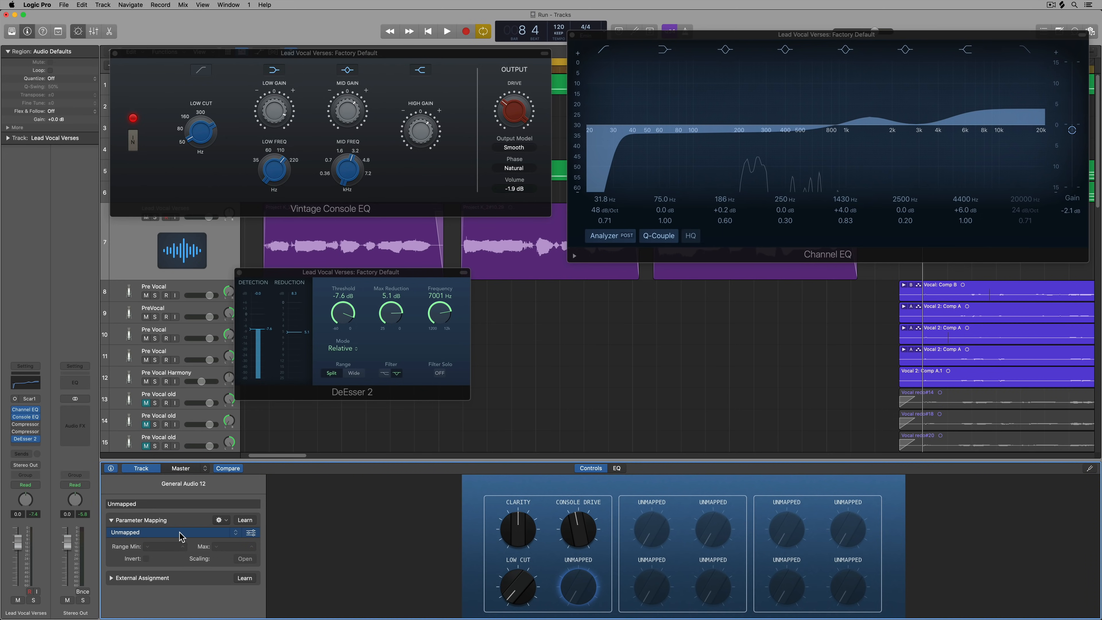
click(245, 520)
click(279, 115)
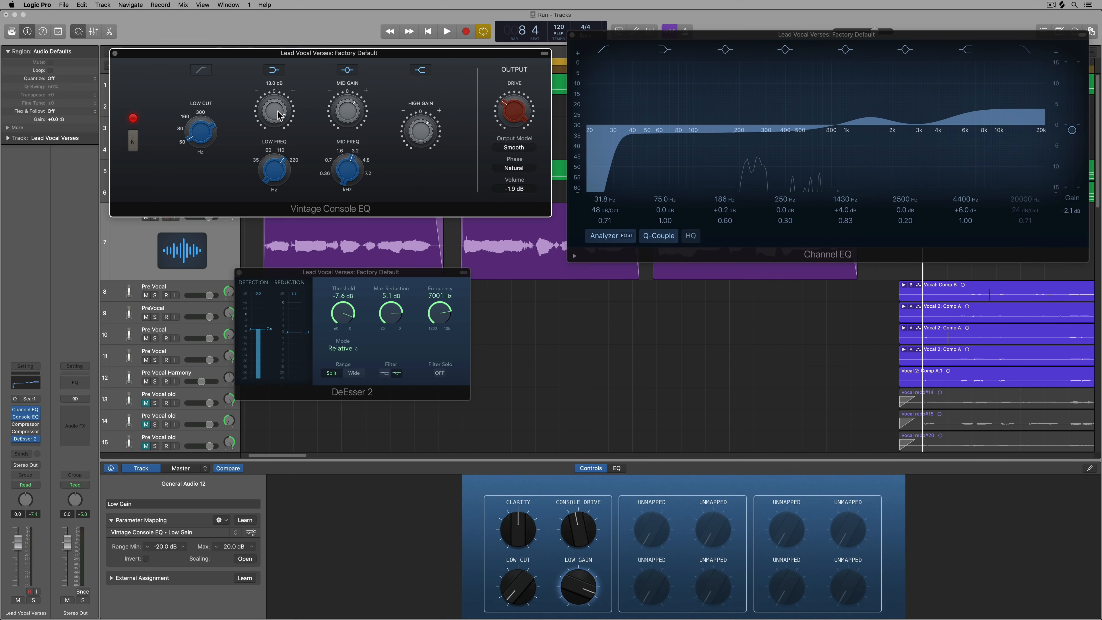
Limit the Low Gain mapping's range to -3 dB through 12 dB and rename the knob Body
double_click(163, 547)
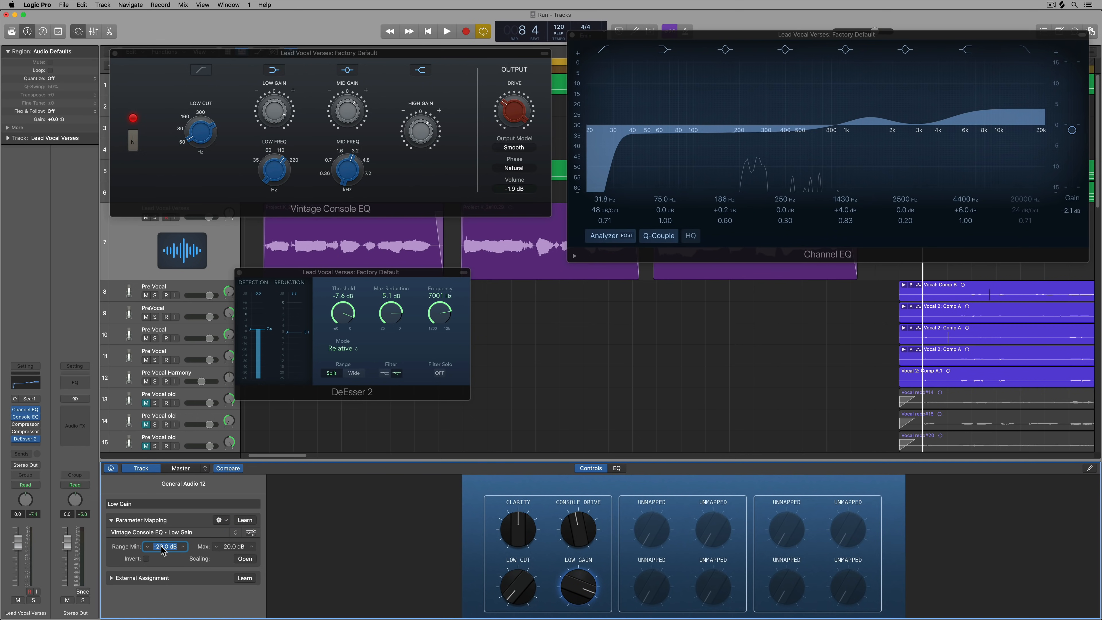
text(-3)
key(Return)
double_click(235, 546)
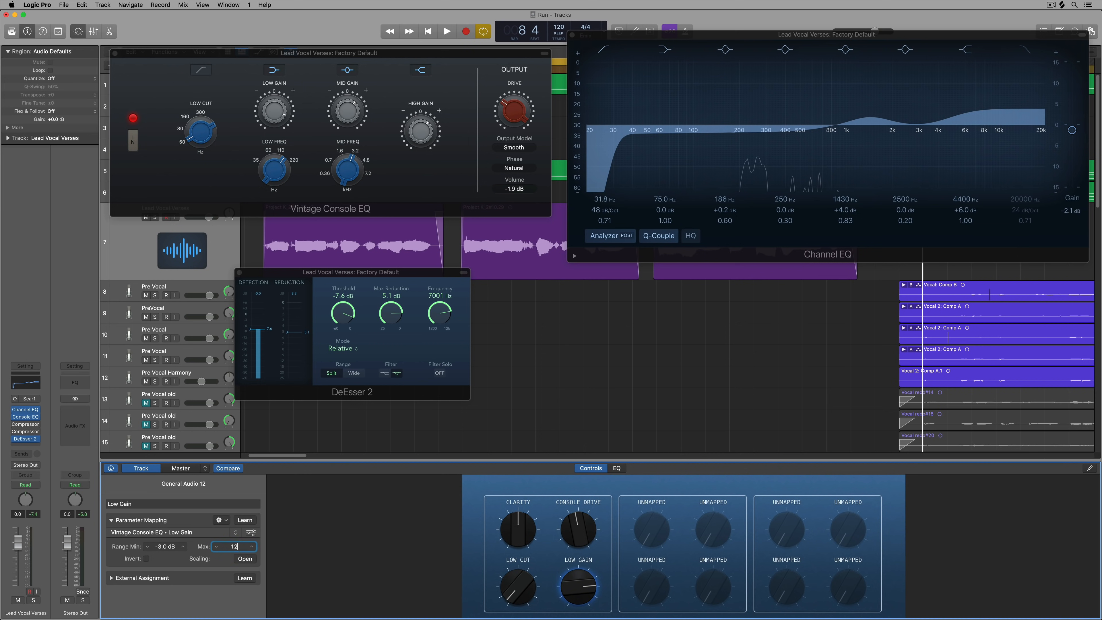
key(Return)
double_click(214, 505)
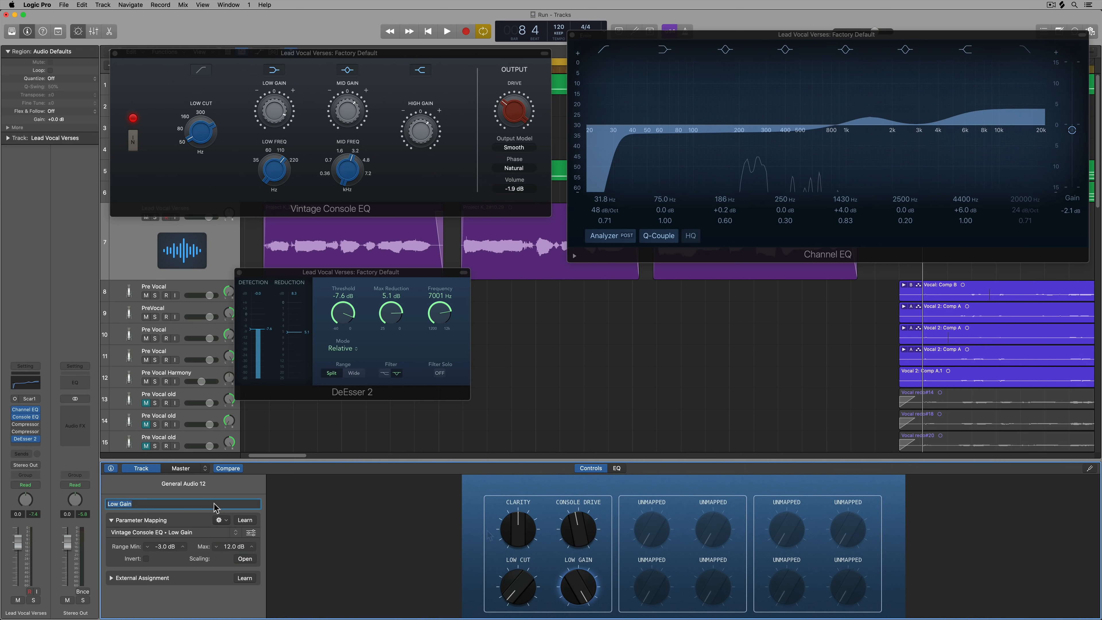
text(Body)
key(Return)
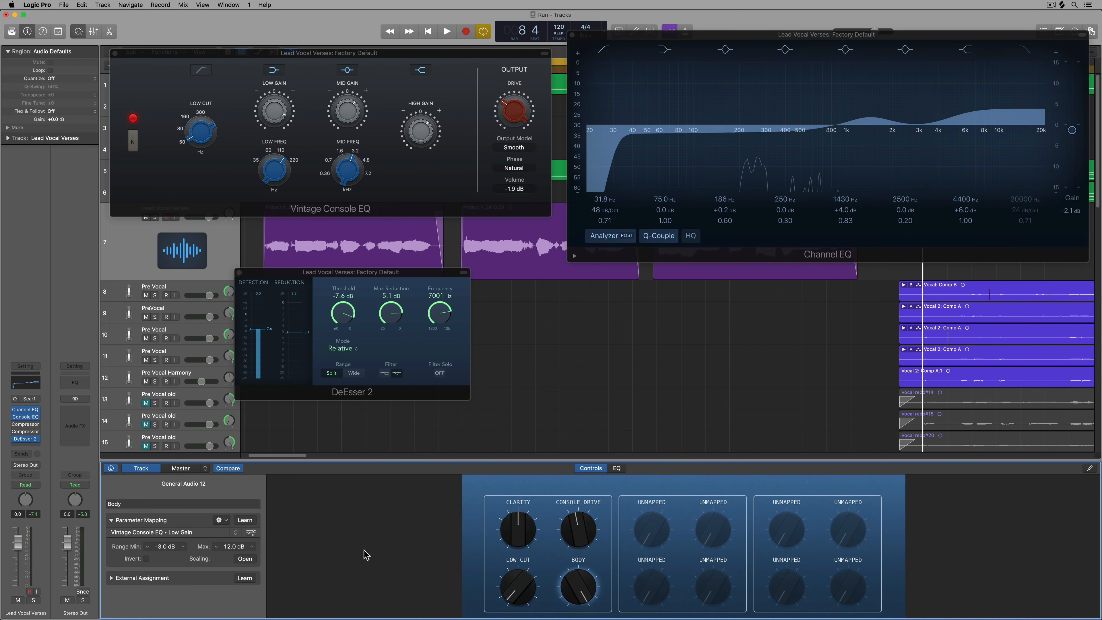
Sweep the Body knob up to its maximum and back down during playback, settling above the halfway point
drag(567, 579, 577, 482)
key(space)
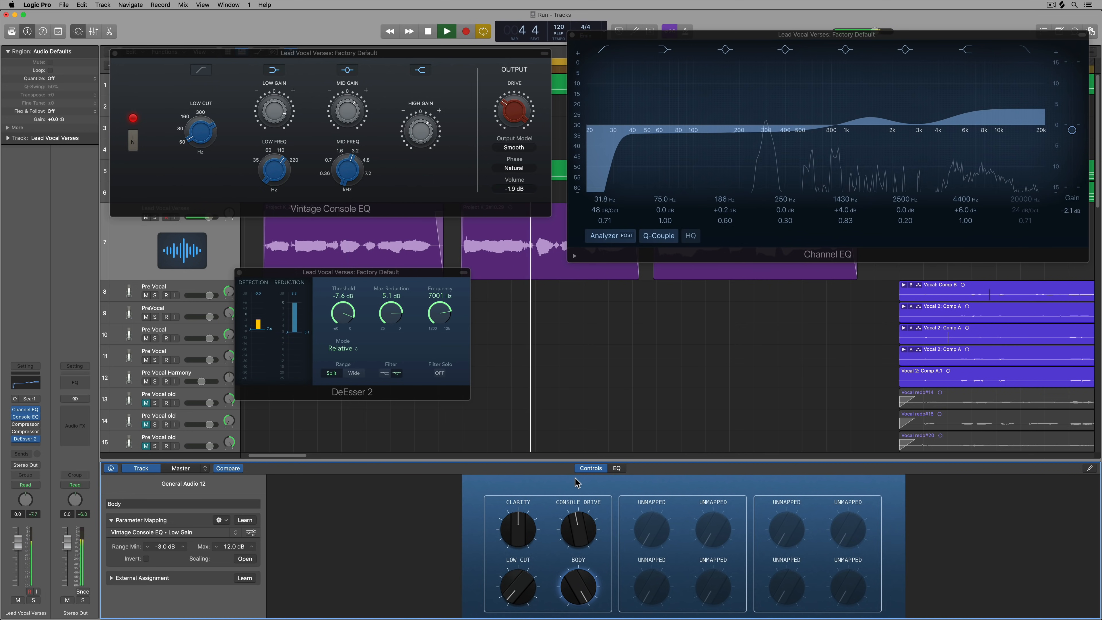
drag(575, 477, 562, 618)
Set the Channel EQ's Peak 1 band to 250 Hz with a Q of 5.30
click(276, 167)
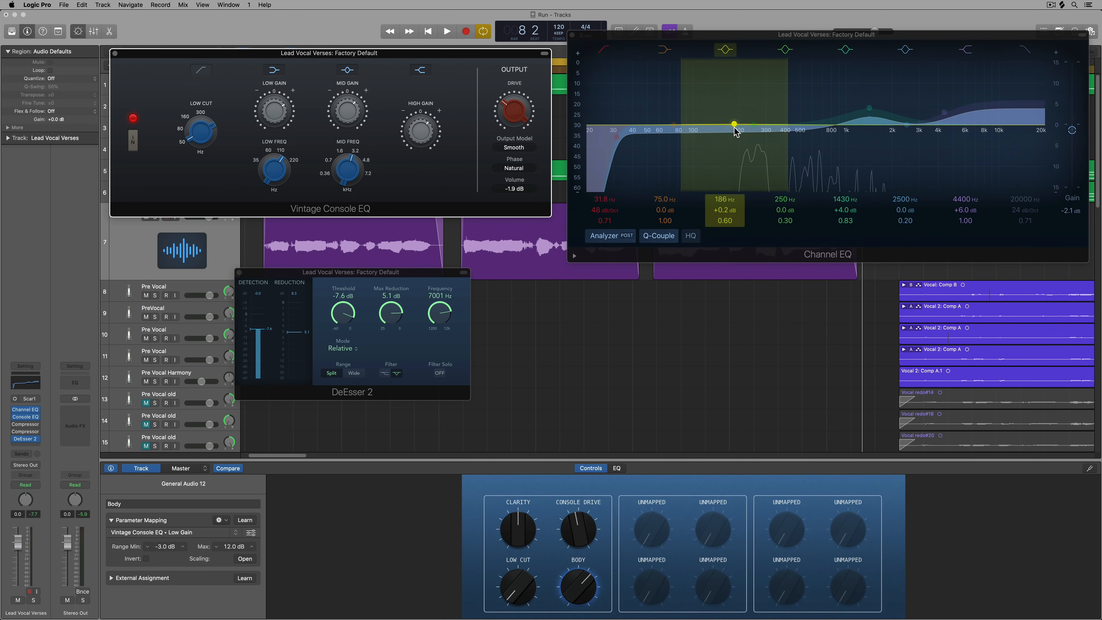
drag(730, 197, 730, 178)
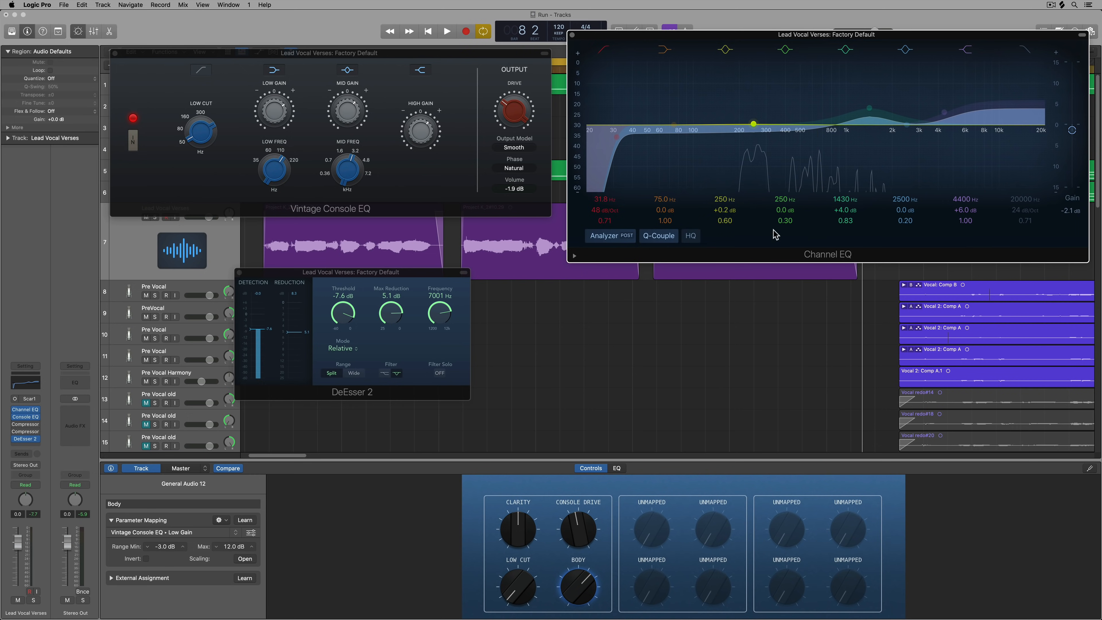
drag(725, 221, 725, 204)
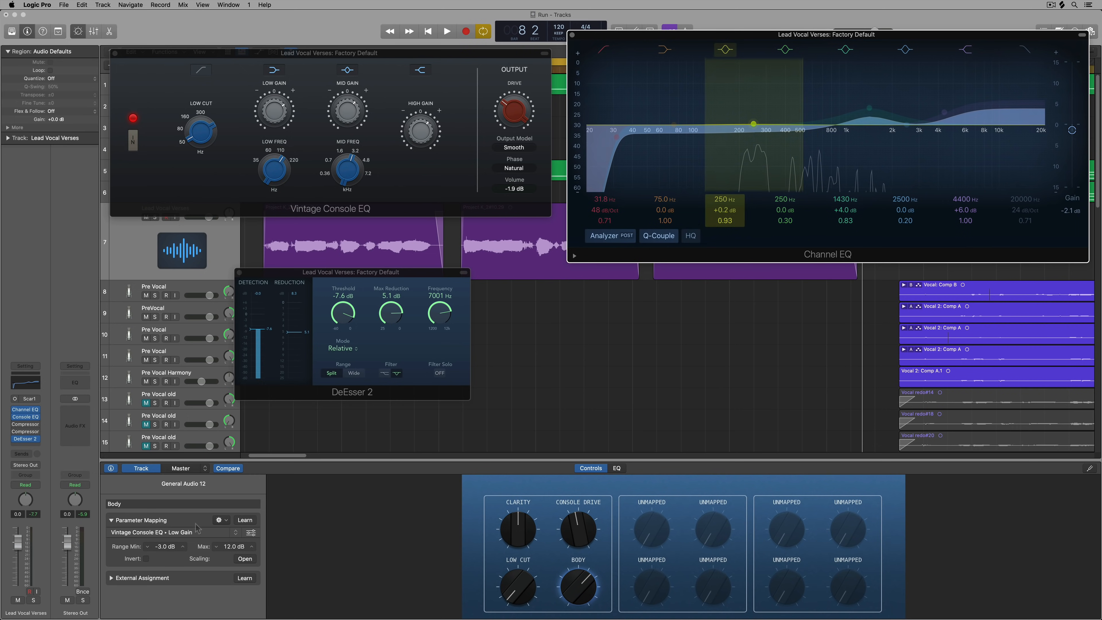
Add a second mapping to the Body knob and assign it to the Channel EQ's Peak 1 Gain by learning
click(224, 524)
click(245, 587)
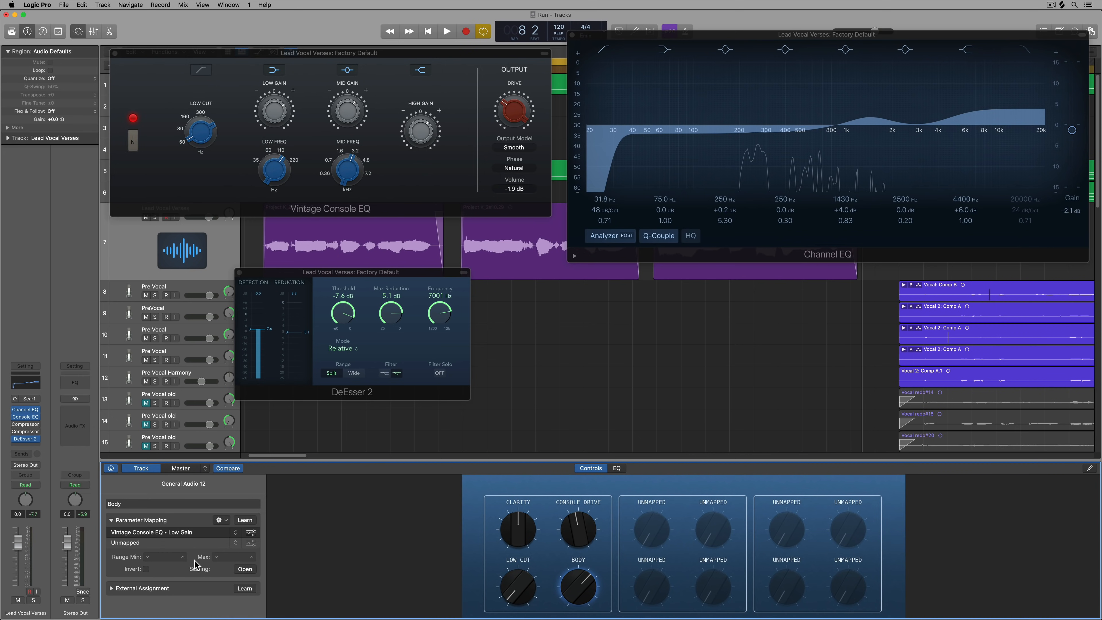
click(245, 520)
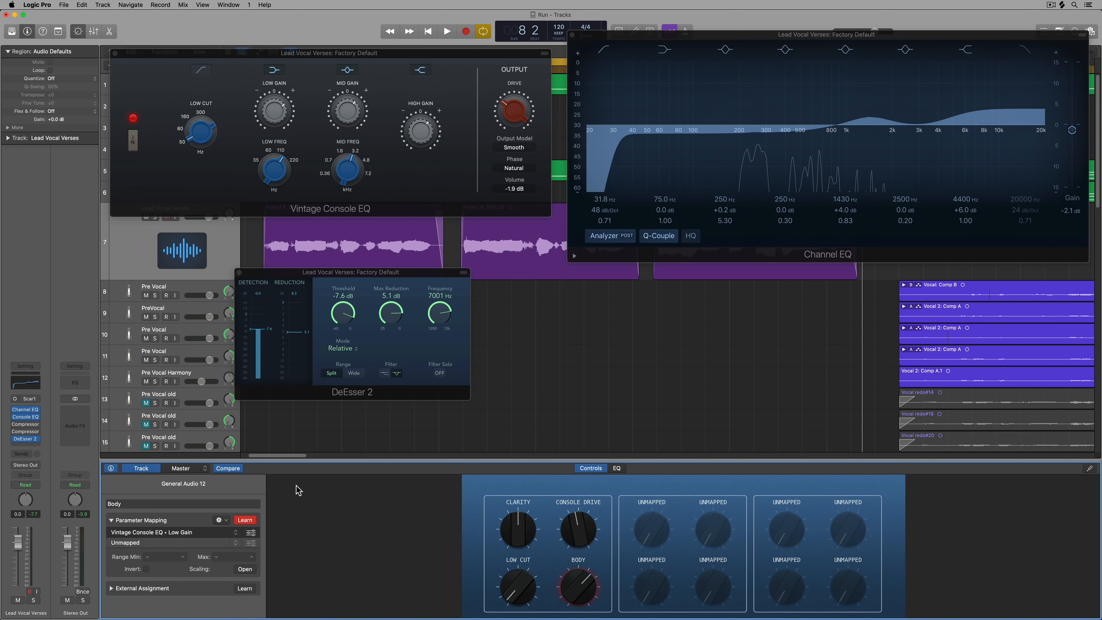
click(727, 210)
Limit Body's Channel EQ Peak 1 Gain mapping to a range of 0 dB through +6 dB
click(162, 556)
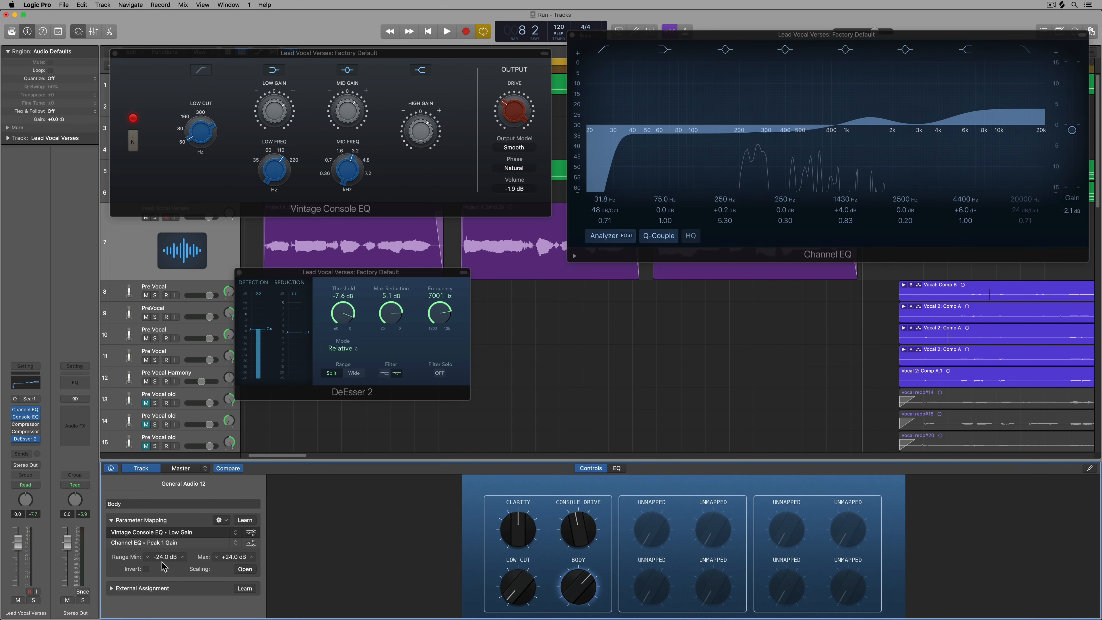
text(0)
key(Return)
click(230, 557)
text(6)
key(Return)
Audition Body's two mapped EQ gains during playback by sweeping the knob up close to its maximum
key(space)
drag(591, 592, 599, 535)
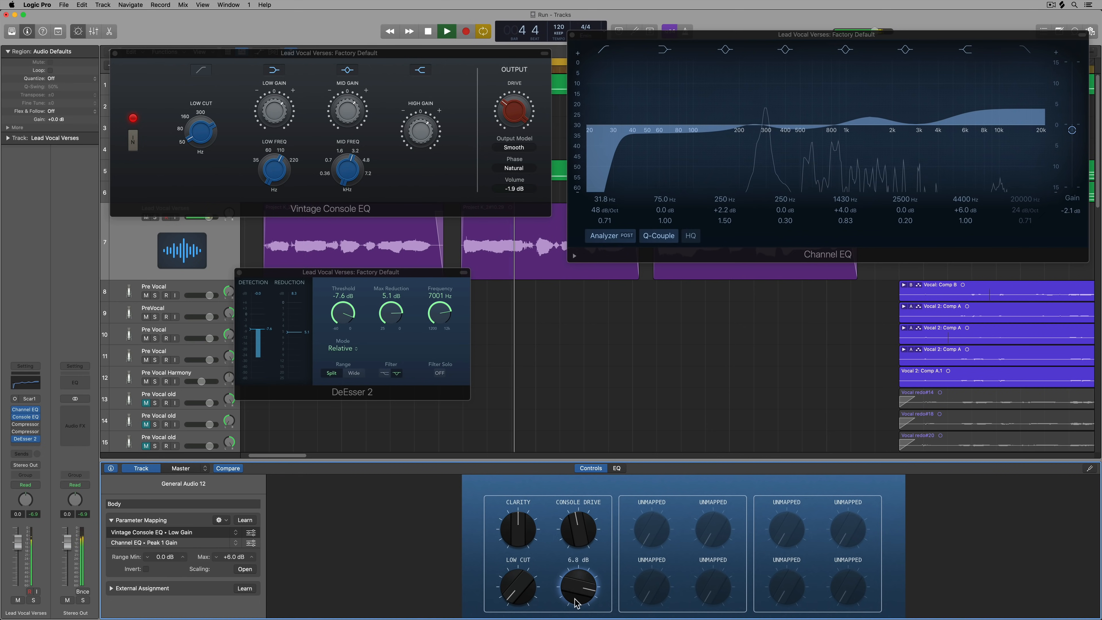
drag(577, 596, 570, 512)
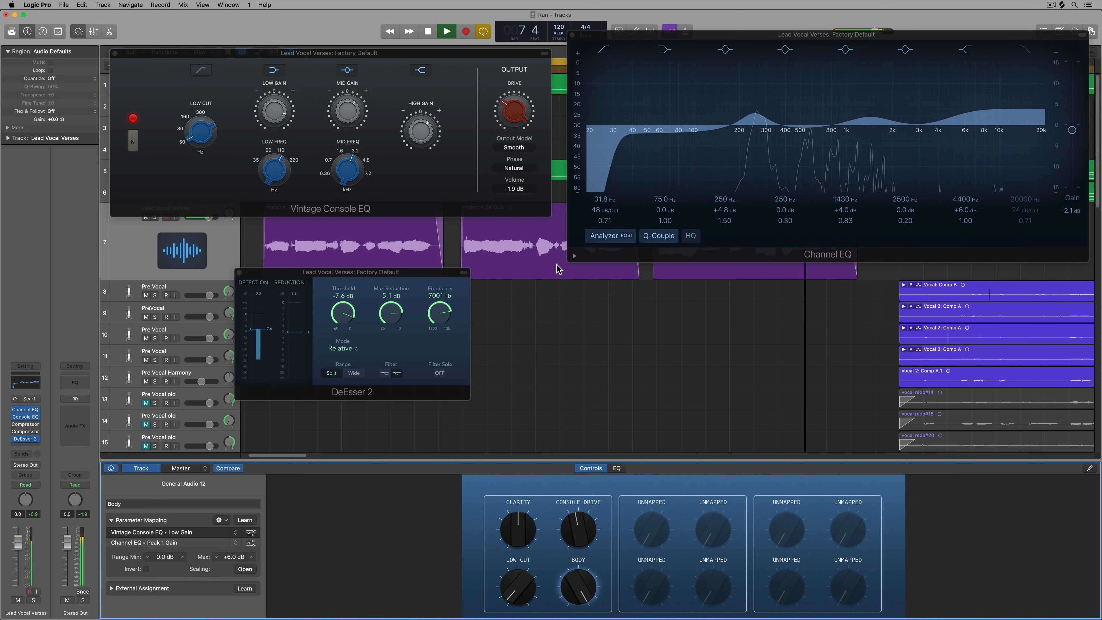
key(space)
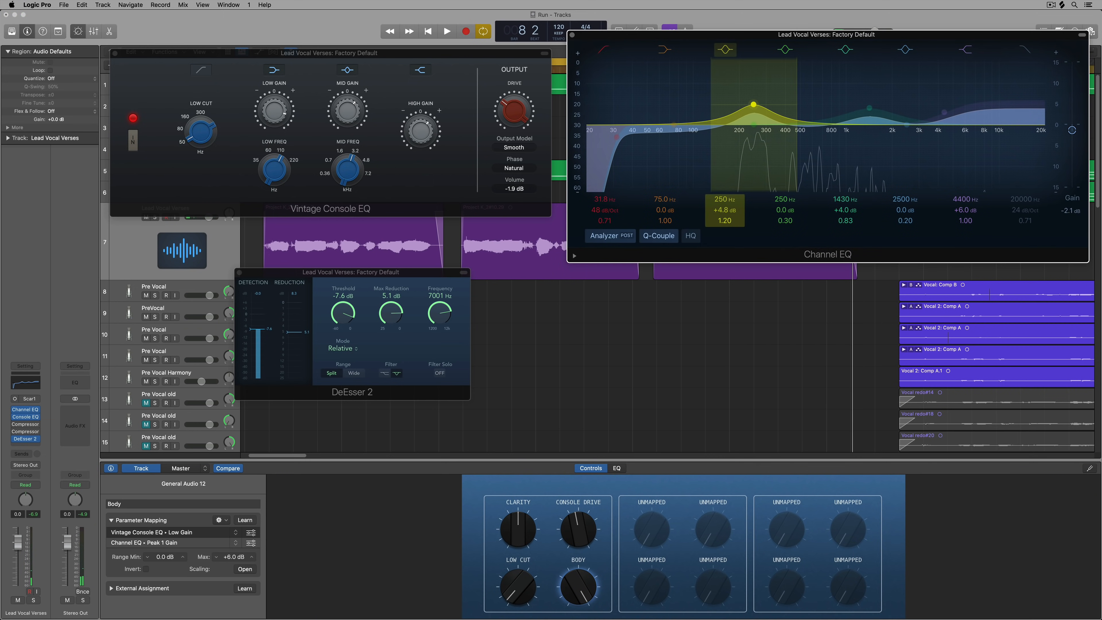
Widen the Channel EQ's Peak 1 band to a Q of 0.98 and move it to 284 Hz
drag(730, 217, 730, 221)
drag(753, 108, 762, 108)
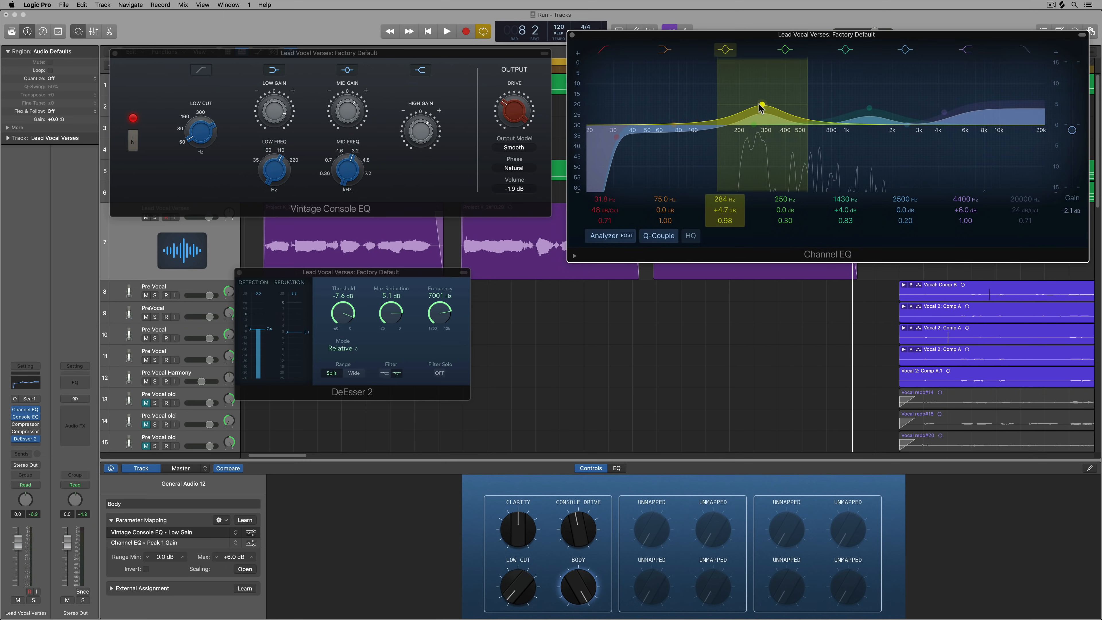
Set Body's mapping maximums to +8 dB for Channel EQ Peak 1 Gain and 15 dB for Vintage Console EQ Low Gain
click(185, 543)
double_click(230, 557)
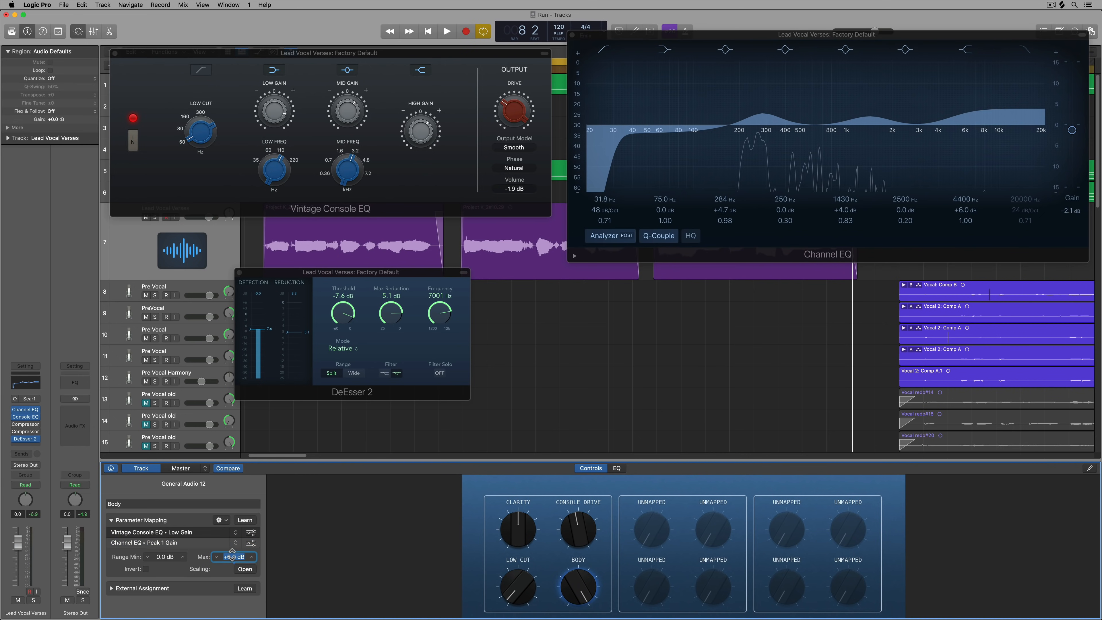
text(8)
key(Return)
click(198, 544)
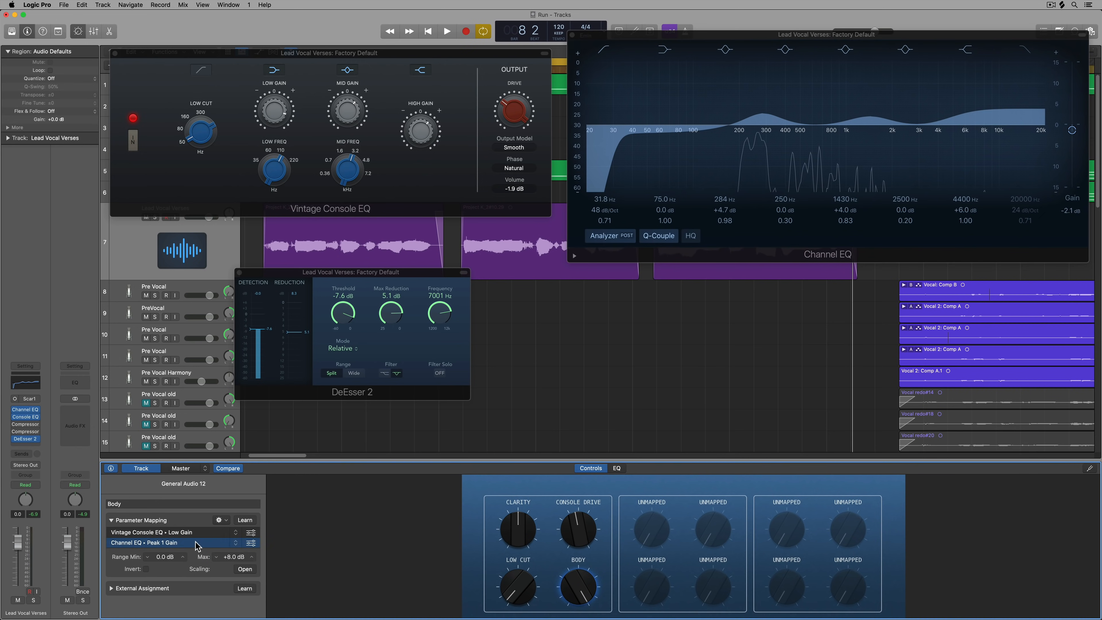
click(193, 534)
double_click(232, 557)
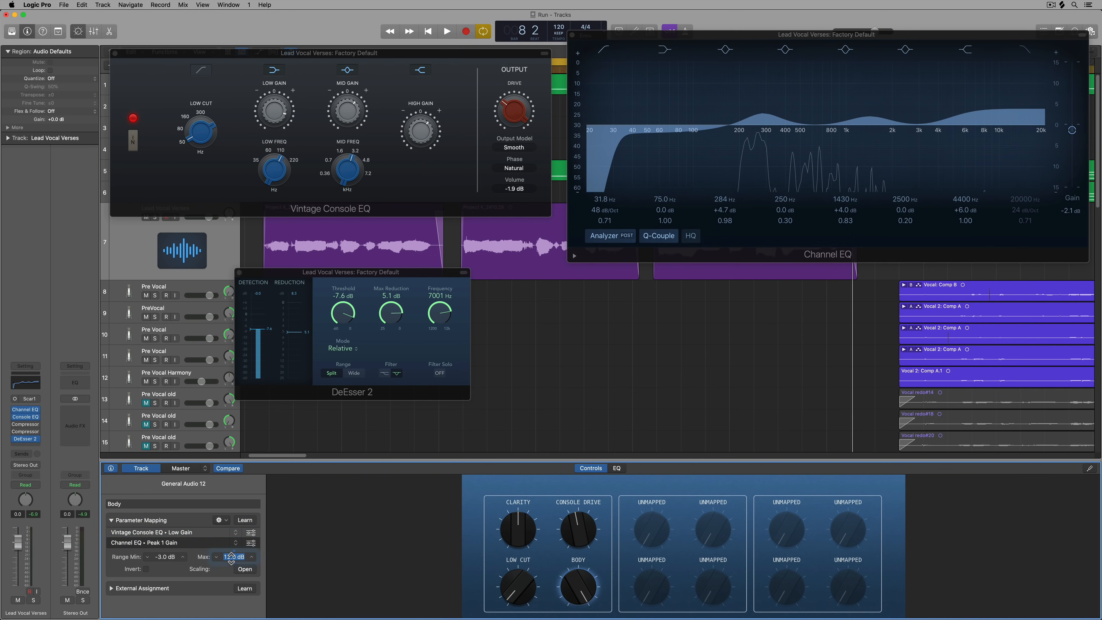
key(Return)
Adjust the Body and Low Cut knobs by ear during playback, bringing the low cut to about 70.5 Hz
key(space)
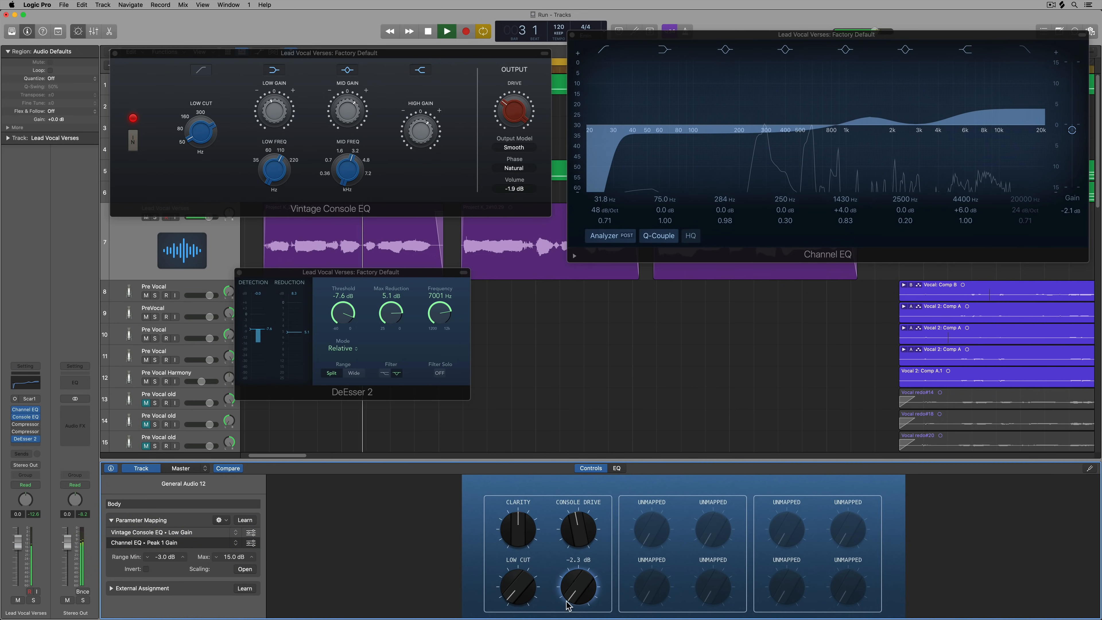
drag(573, 586, 527, 531)
drag(522, 582, 517, 543)
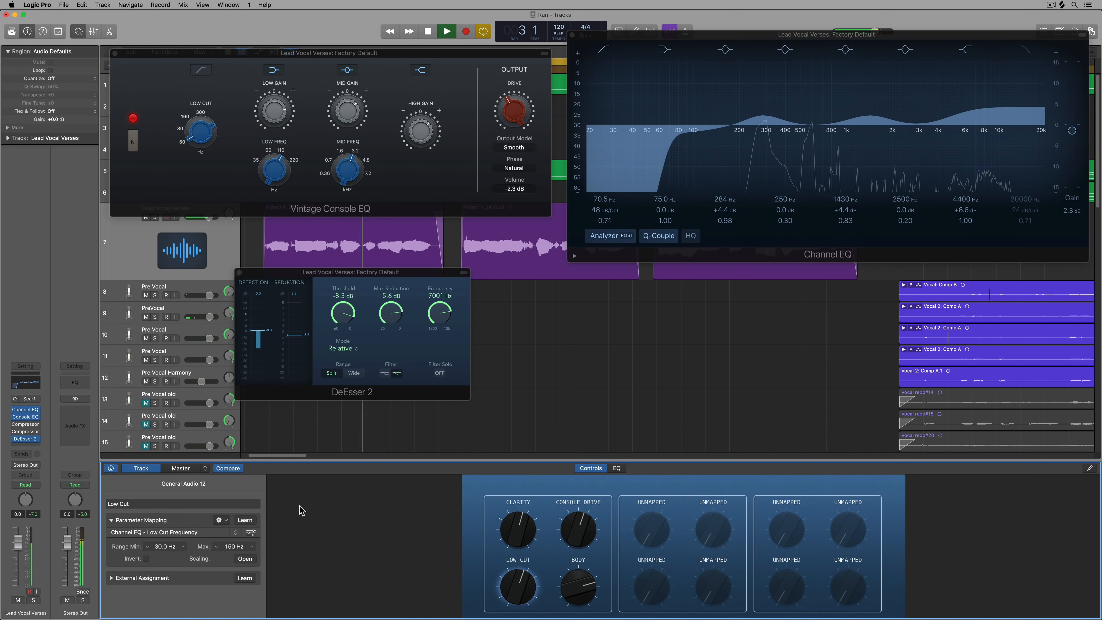
Compare the vocal with its insert plug-ins bypassed and re-enabled during playback
mouse_move(16, 412)
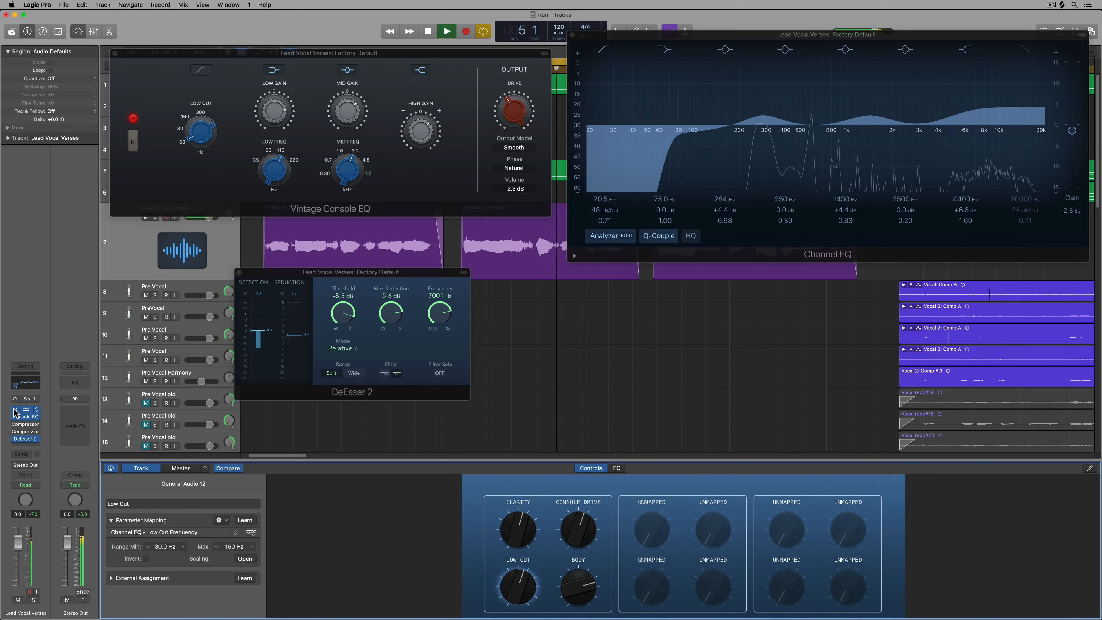
key(space)
click(16, 410)
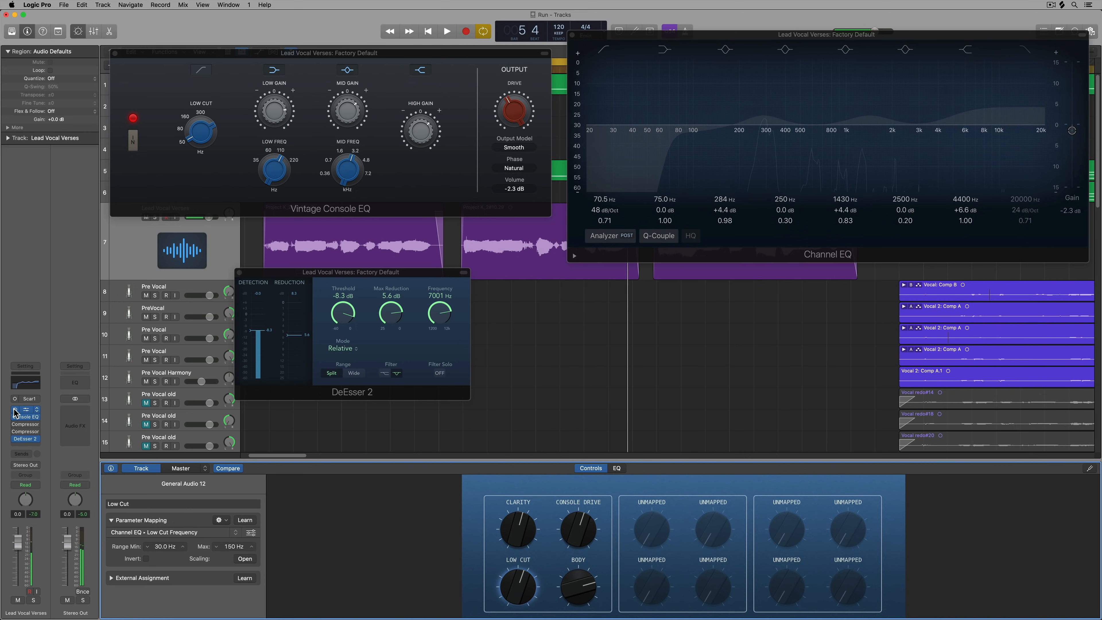
key(space)
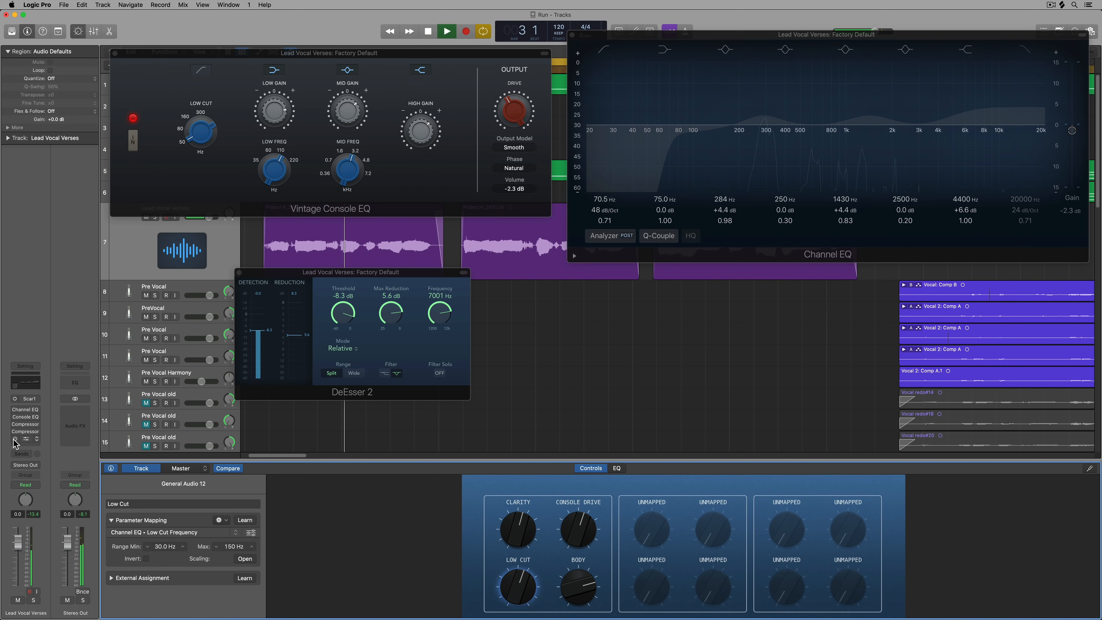
key(space)
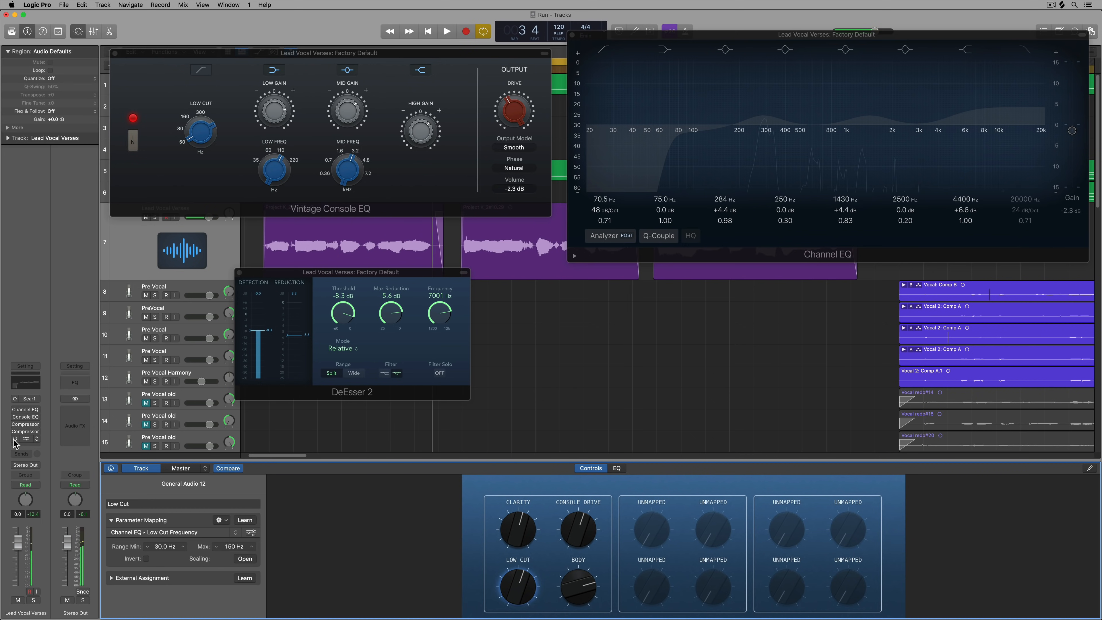
drag(17, 424, 16, 414)
key(space)
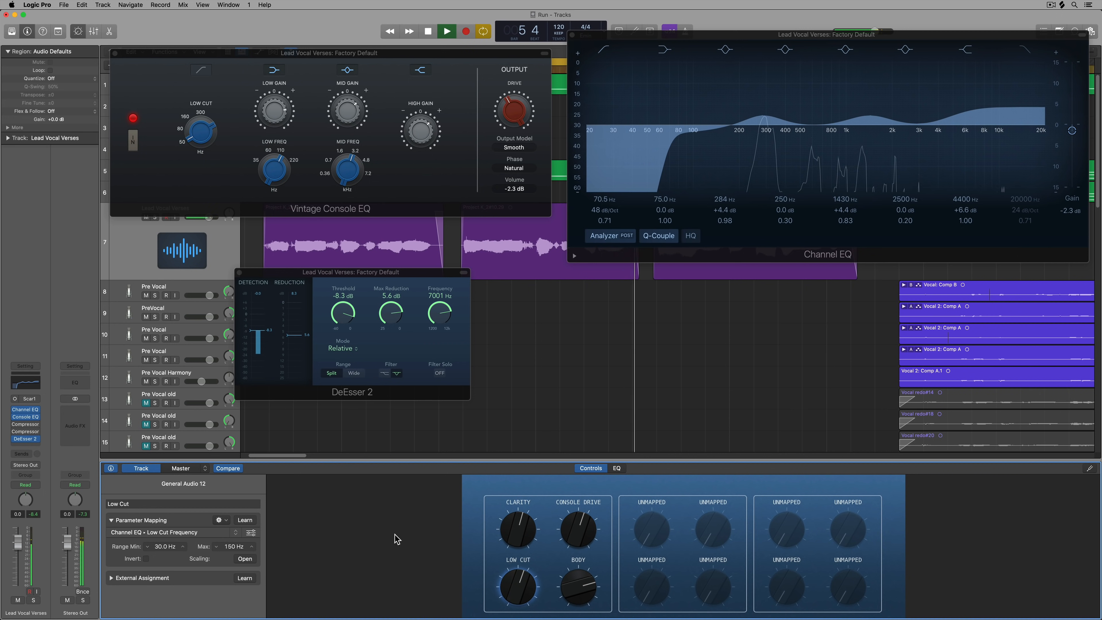
key(space)
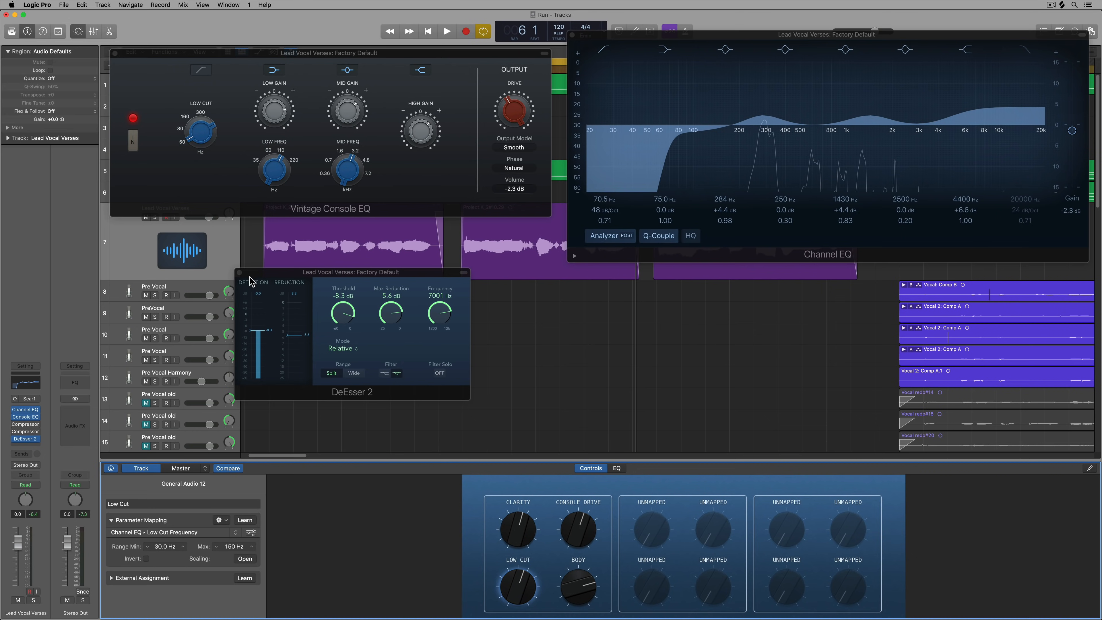
Close the DeEsser 2, Vintage Console EQ and Channel EQ windows and arrange both Compressor windows side by side above the Smart Controls
click(239, 272)
click(115, 53)
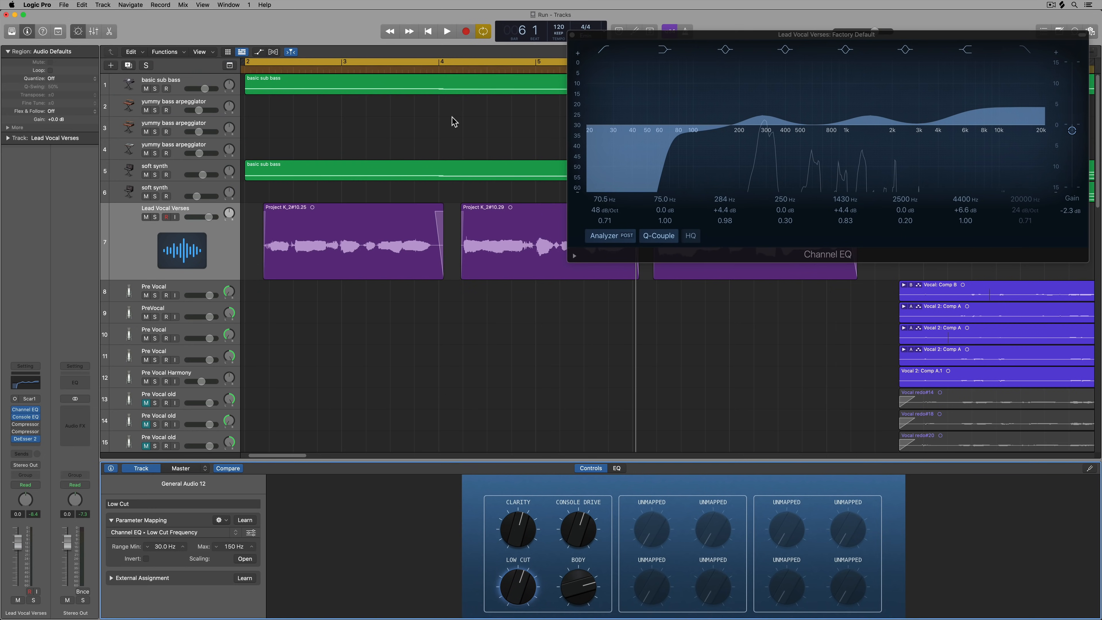
click(572, 35)
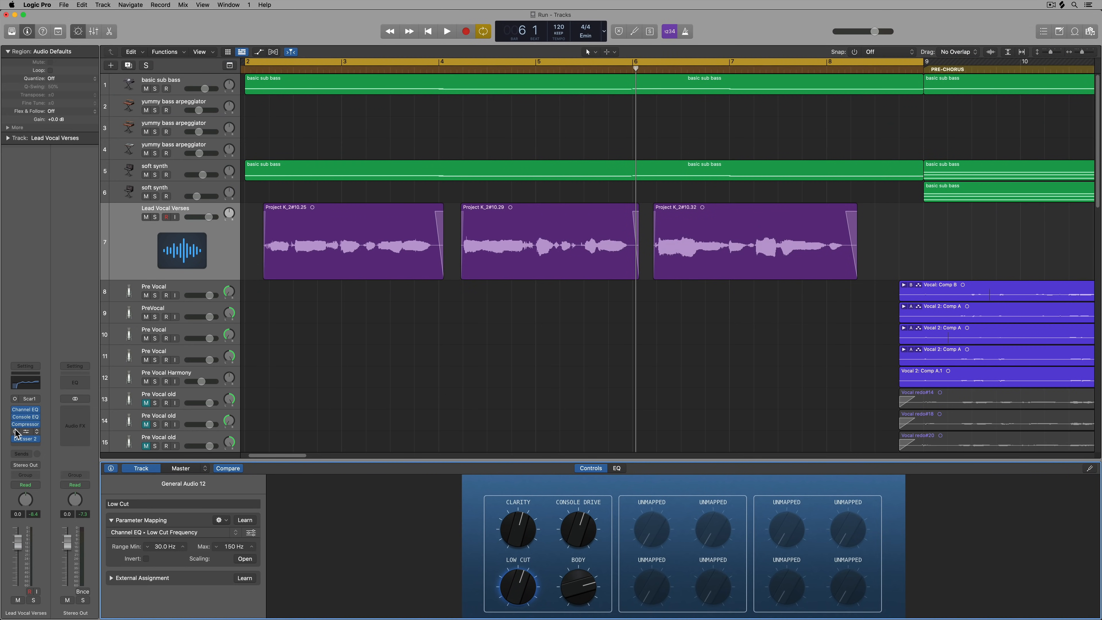
click(25, 424)
click(25, 432)
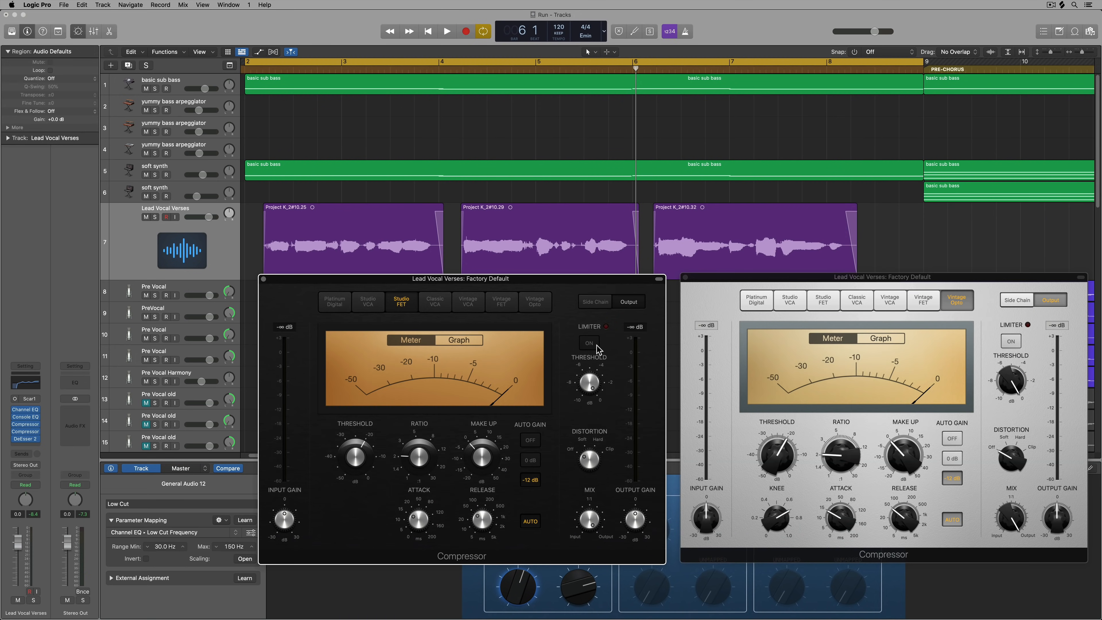
drag(715, 282, 708, 91)
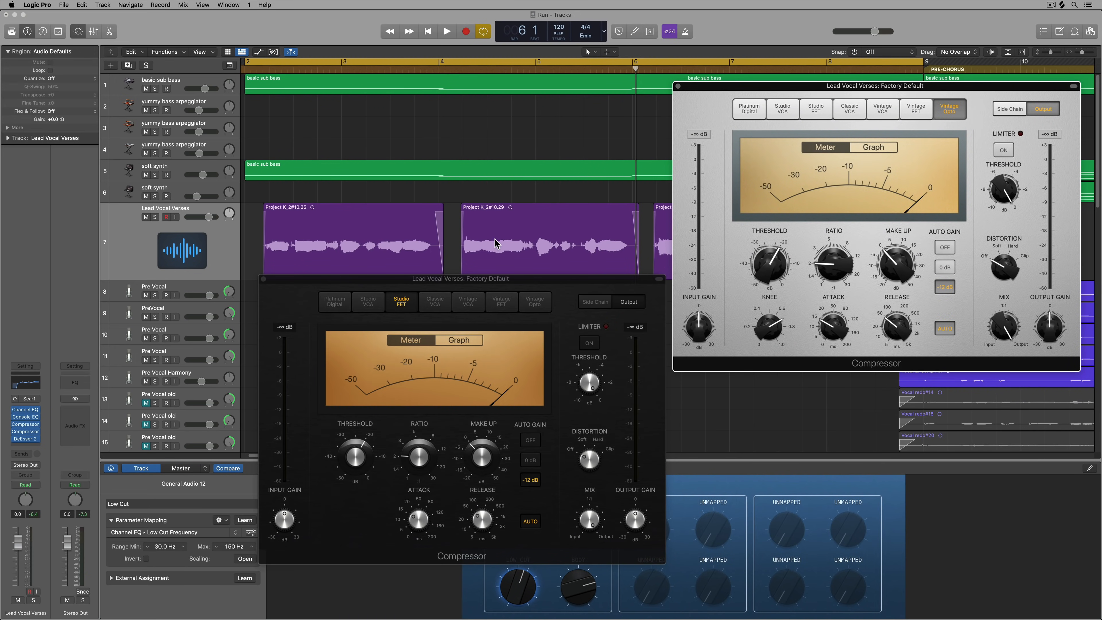
drag(513, 283, 496, 92)
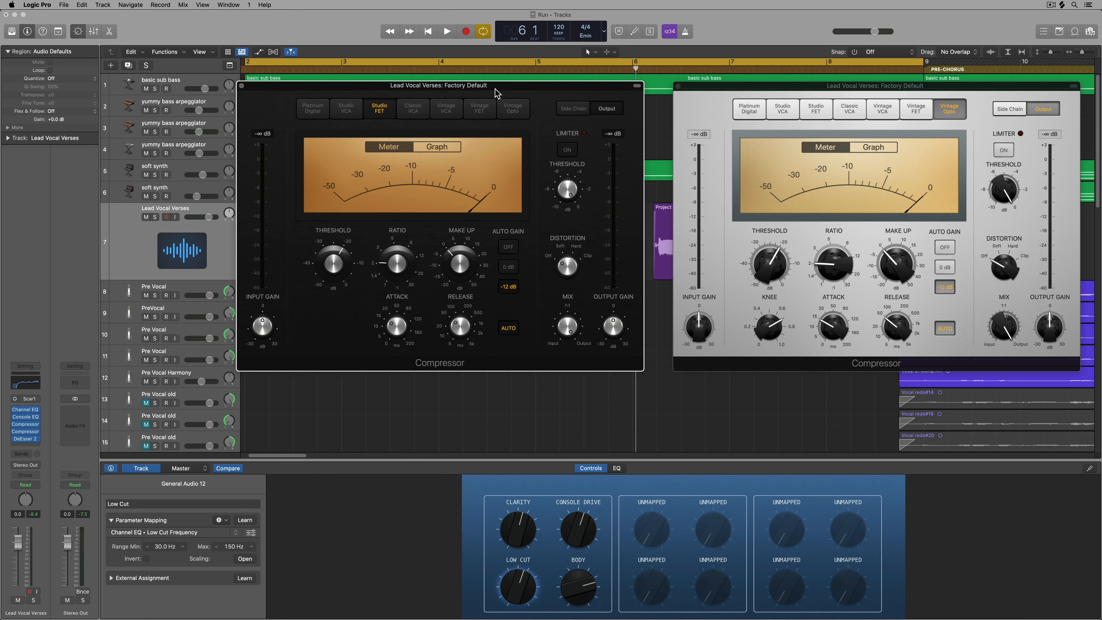
Map the first unmapped knob to the Studio FET Compressor's Threshold and Ratio by learning
click(660, 533)
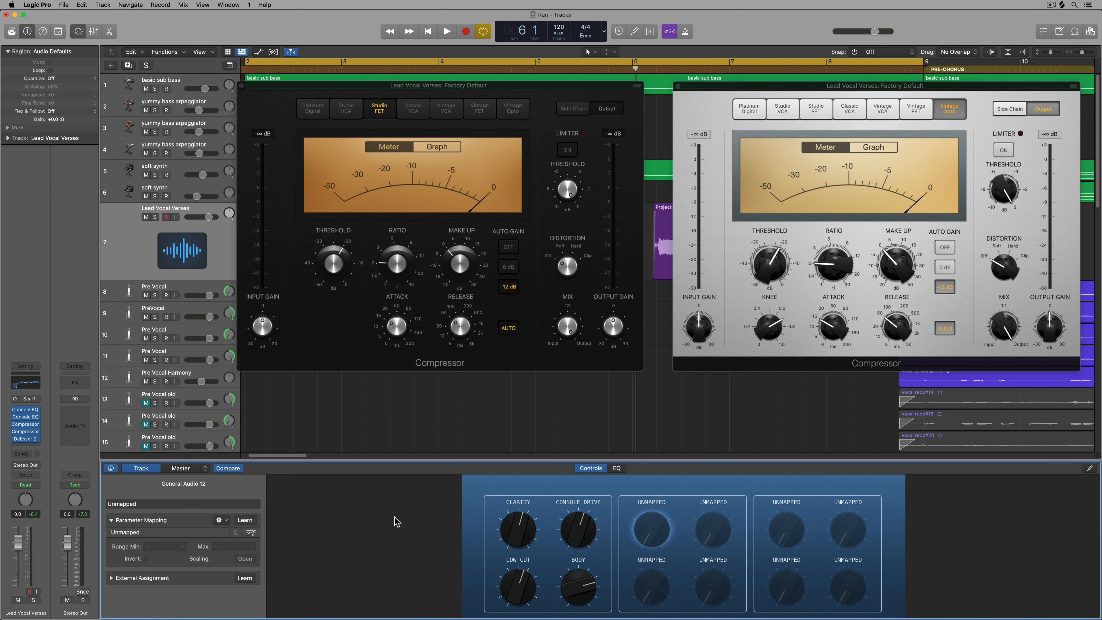
click(245, 520)
click(333, 262)
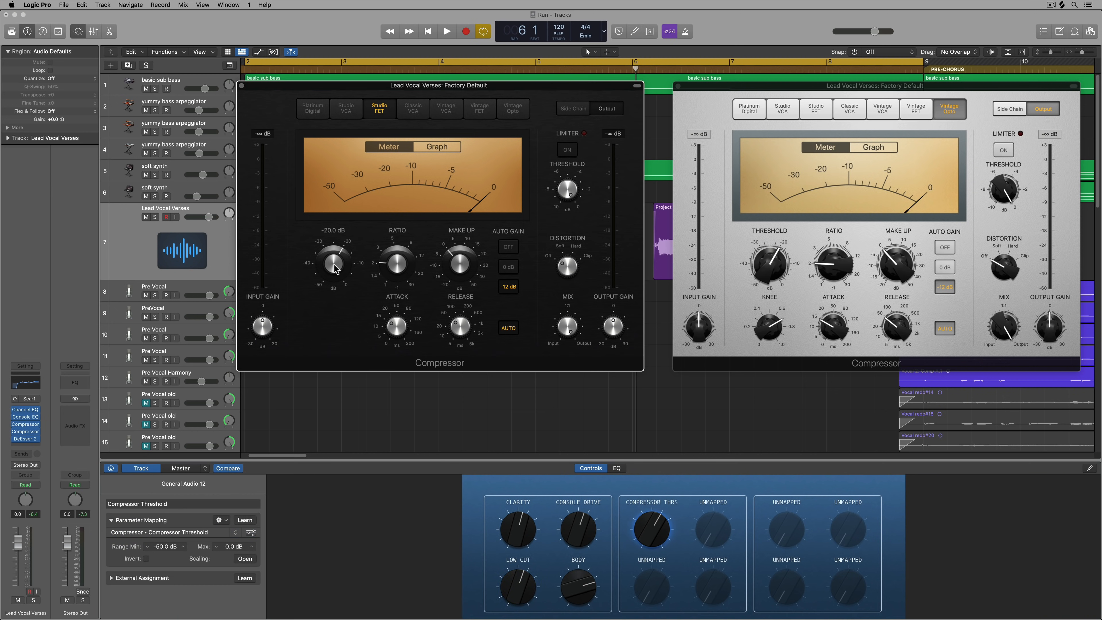
click(207, 527)
click(243, 587)
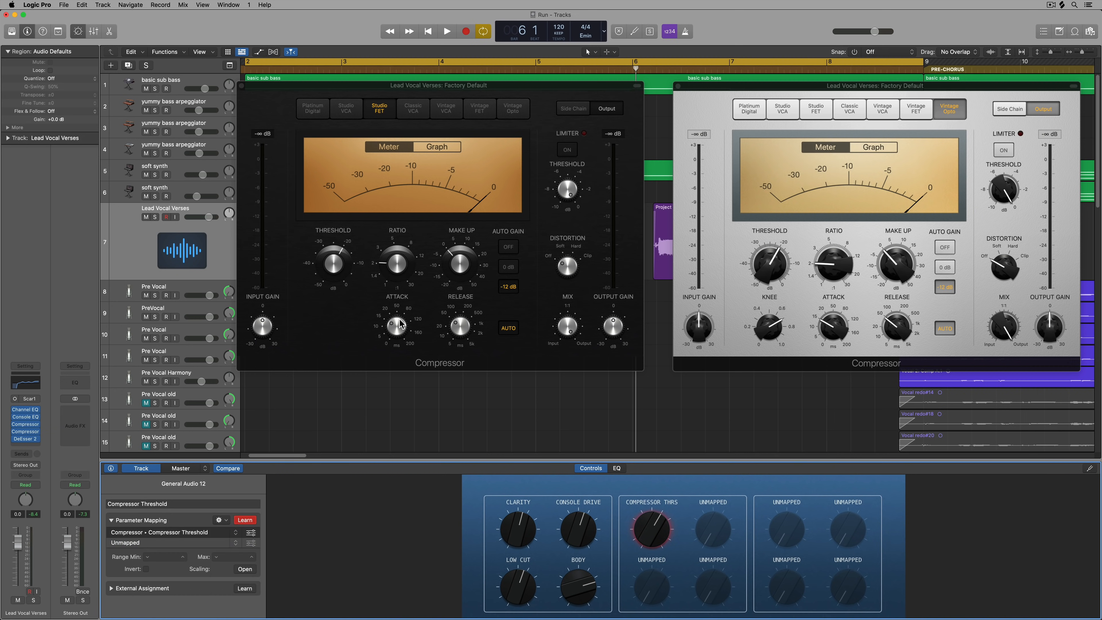
click(397, 261)
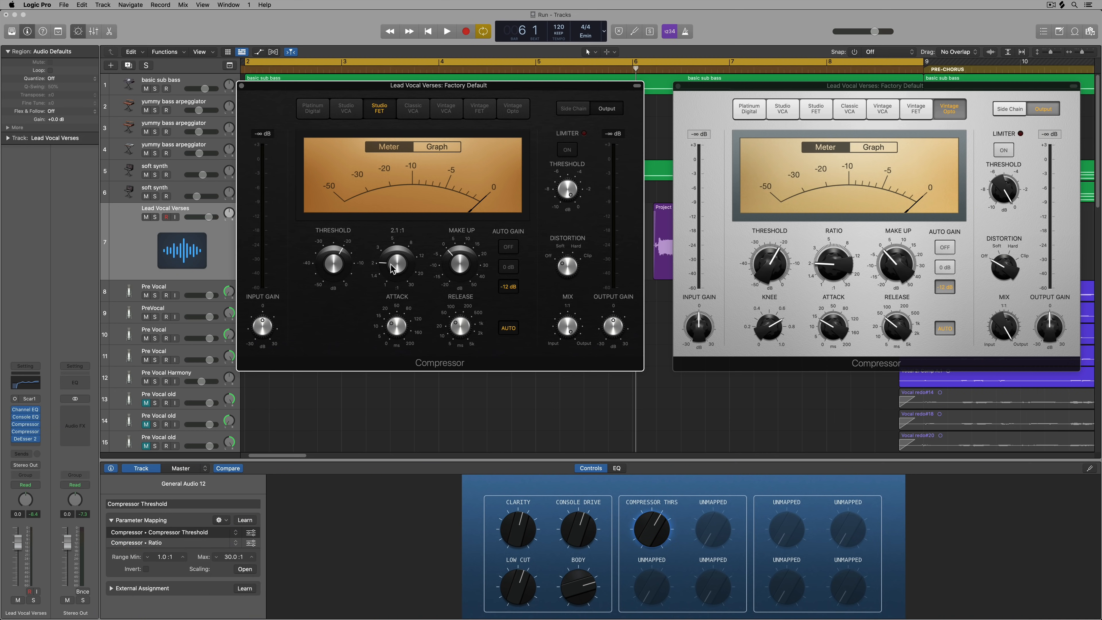
Add two more mappings to the Compressor Threshold knob, learned from the Vintage Opto Compressor's Threshold and Ratio
click(219, 521)
click(236, 585)
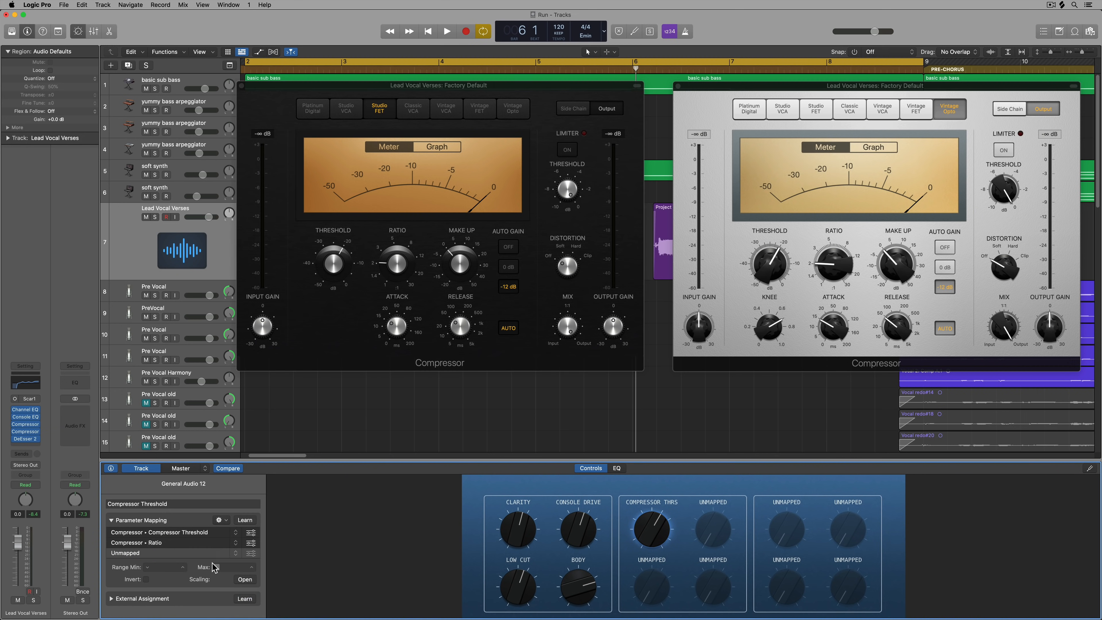
click(245, 519)
click(770, 261)
click(219, 520)
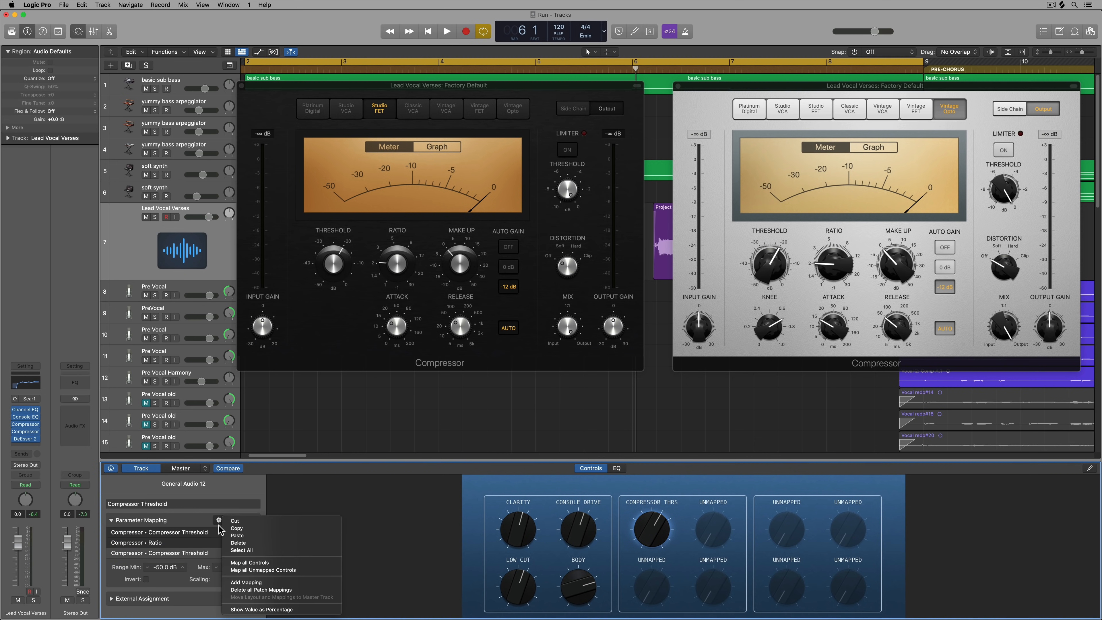
click(251, 582)
click(245, 520)
click(828, 262)
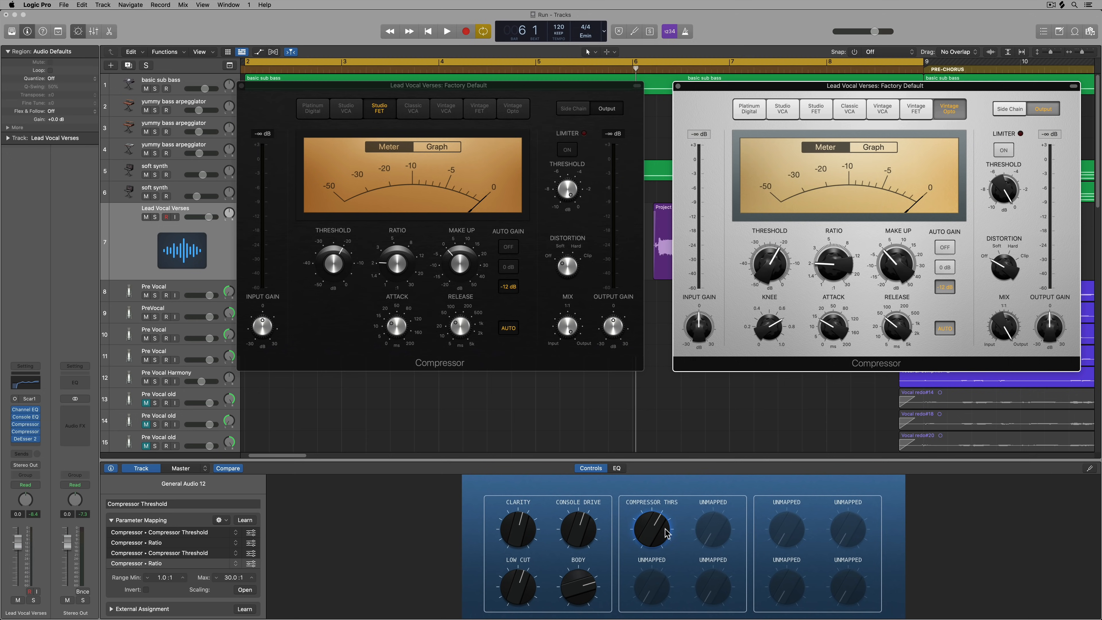
Invert both Threshold mappings on the Compressor Threshold knob and sweep the knob to check their direction
drag(667, 533, 627, 523)
click(222, 554)
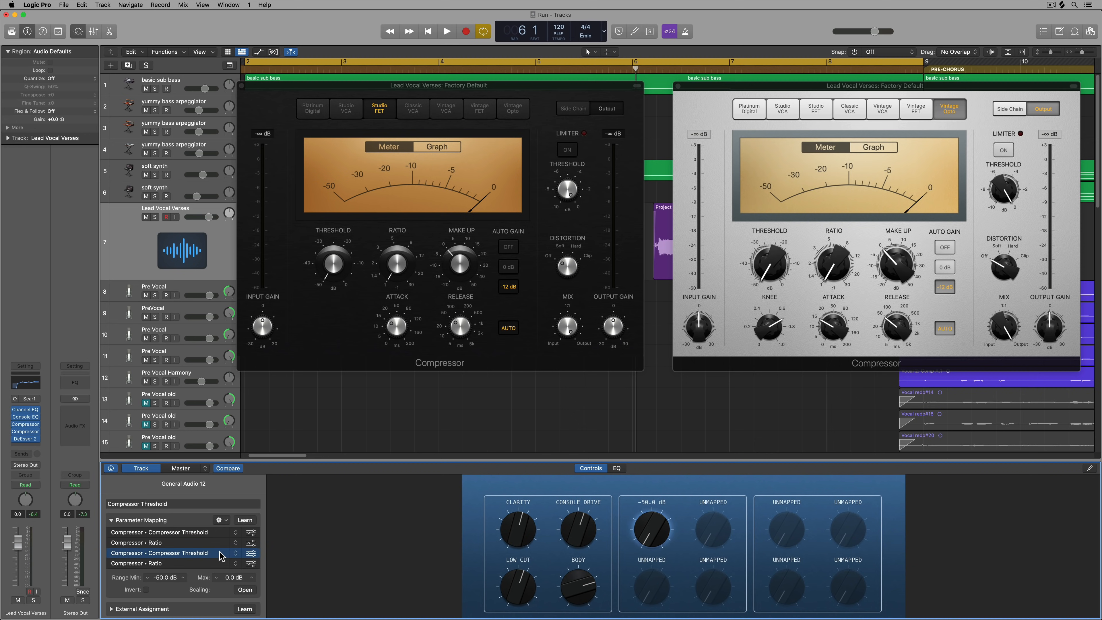
click(201, 530)
click(146, 589)
drag(663, 549, 663, 590)
drag(609, 617, 647, 538)
Set the range minimum of the first Compressor's Threshold mapping to -15 dB
click(204, 563)
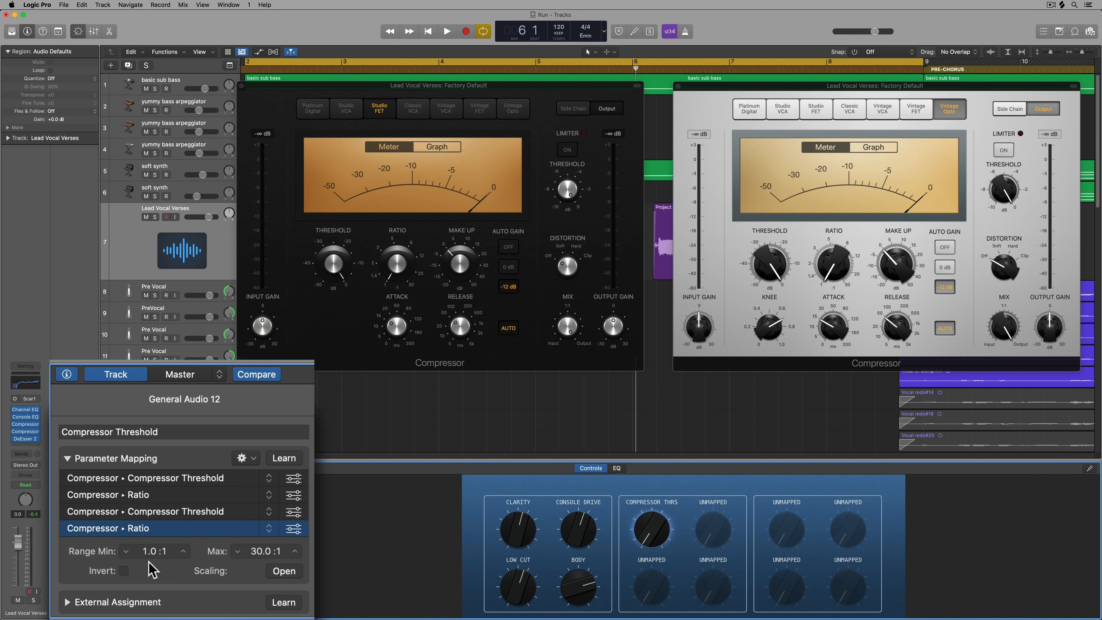
click(178, 492)
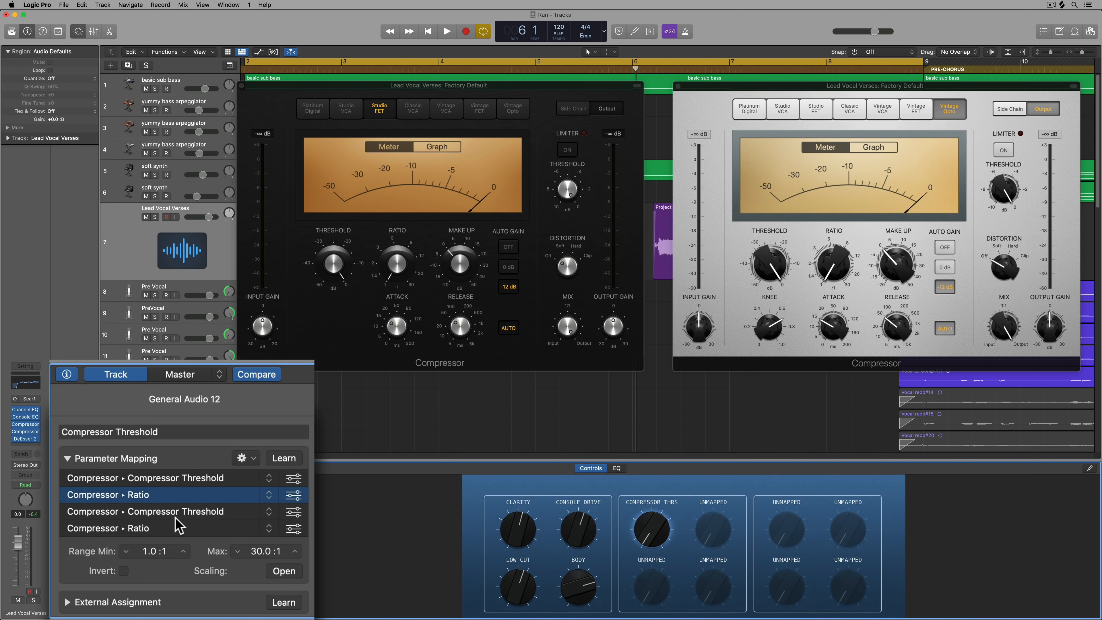
click(181, 528)
click(189, 477)
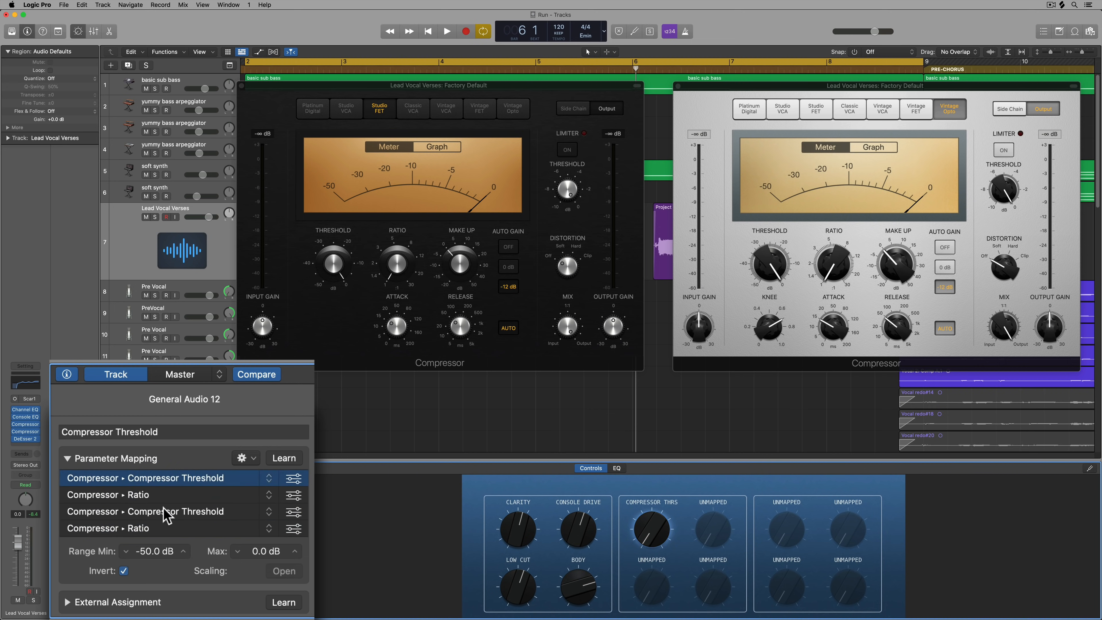
click(153, 551)
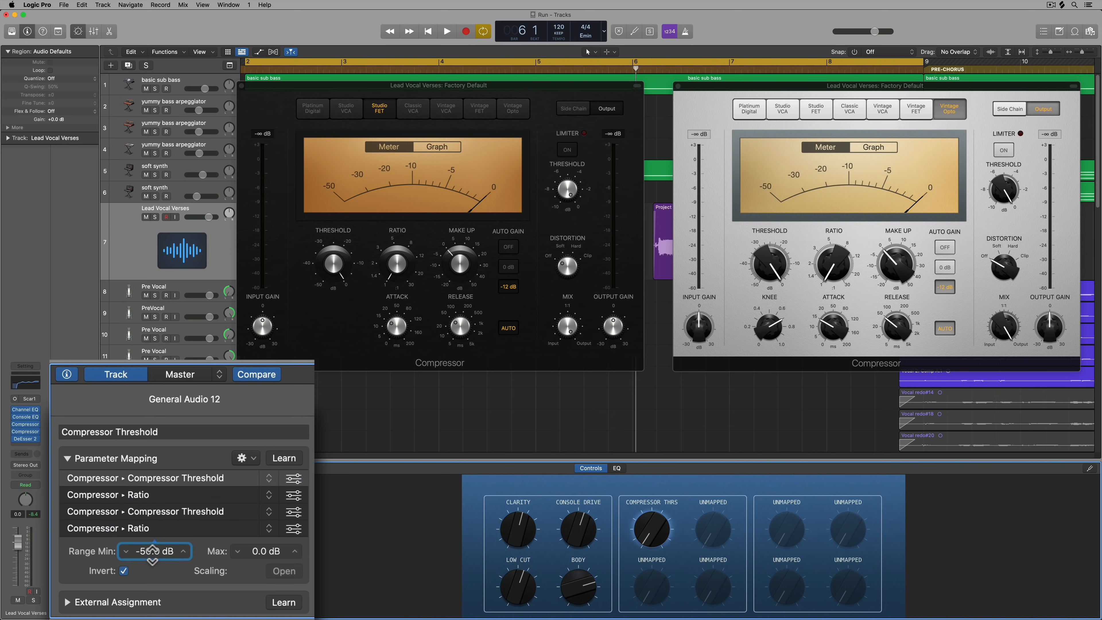
text(-)
key(Return)
click(146, 552)
text(-15)
key(Return)
Set the second Compressor's Threshold mapping minimum to -25 dB and test it by turning the knob up to maximum
click(193, 512)
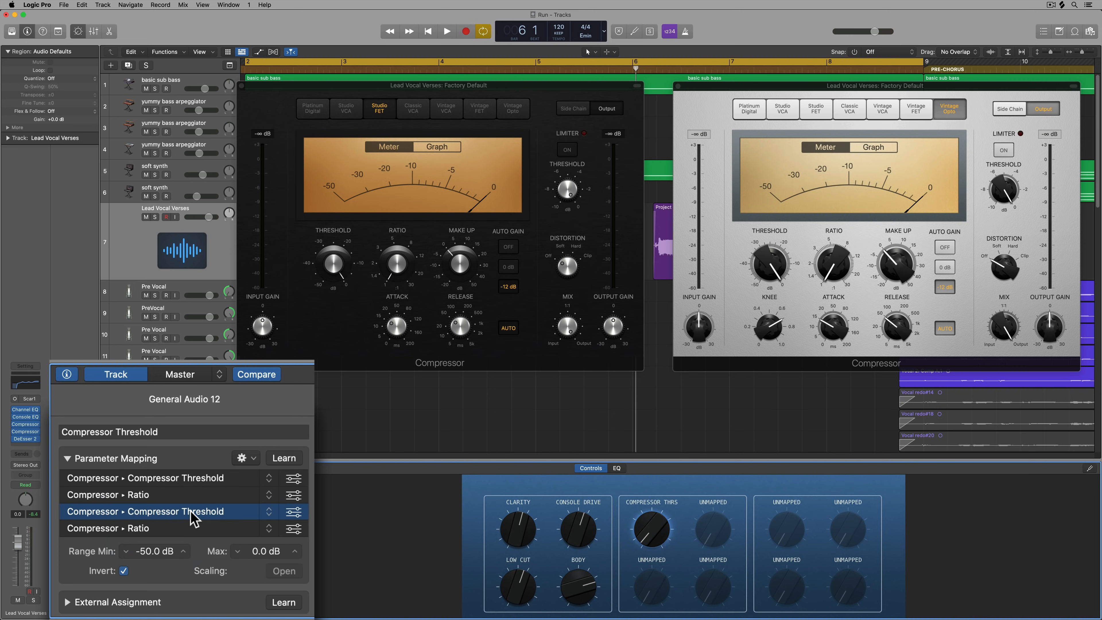
click(152, 551)
text(-)
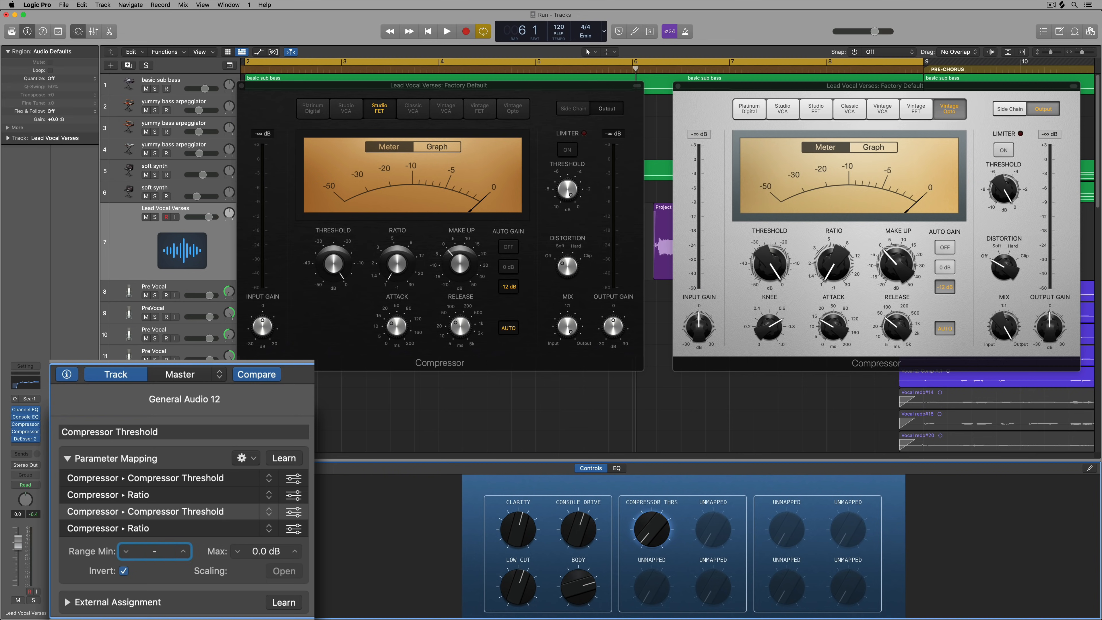
text(25)
key(Return)
drag(651, 535, 716, 369)
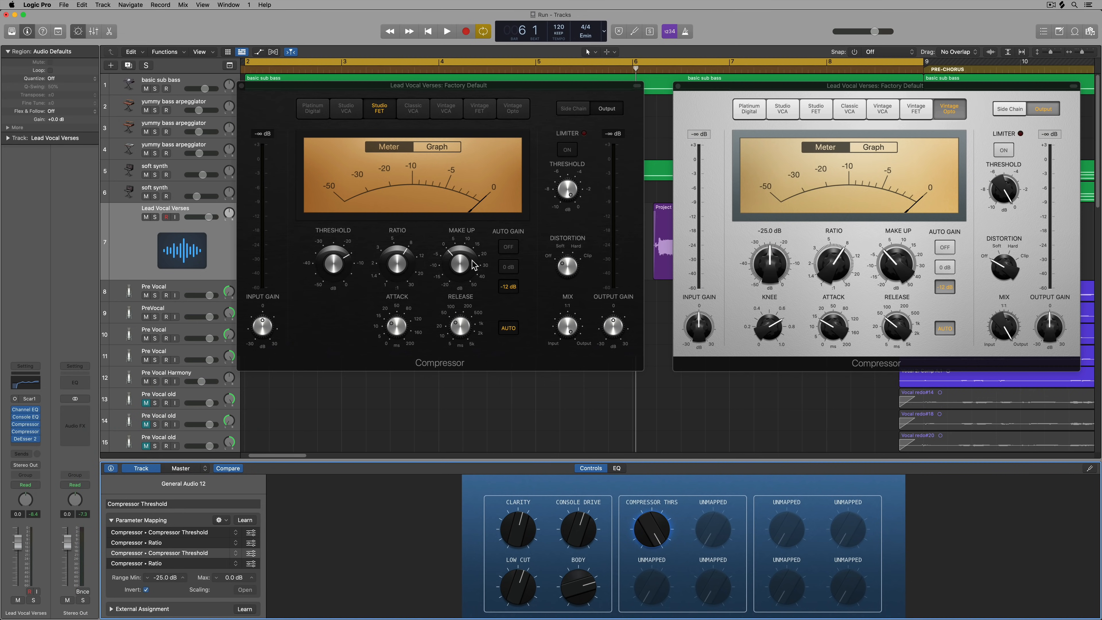
Set the Vintage Opto Compressor's Ratio mapping maximum to 10:1 and test it by turning the Compressor Threshold knob up fully
drag(648, 535, 595, 597)
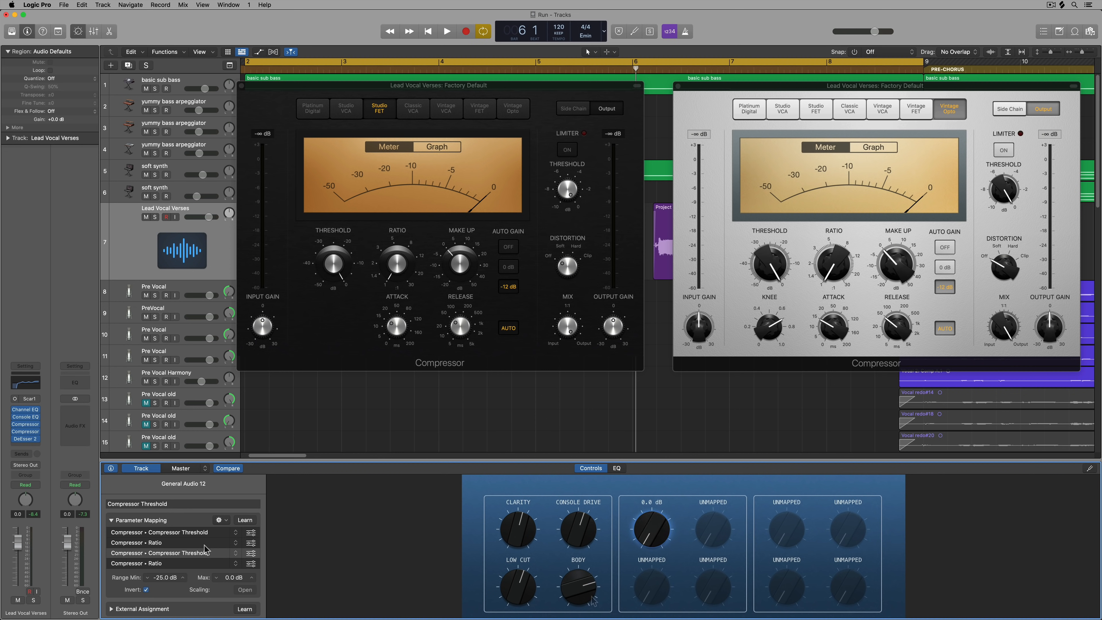
click(193, 563)
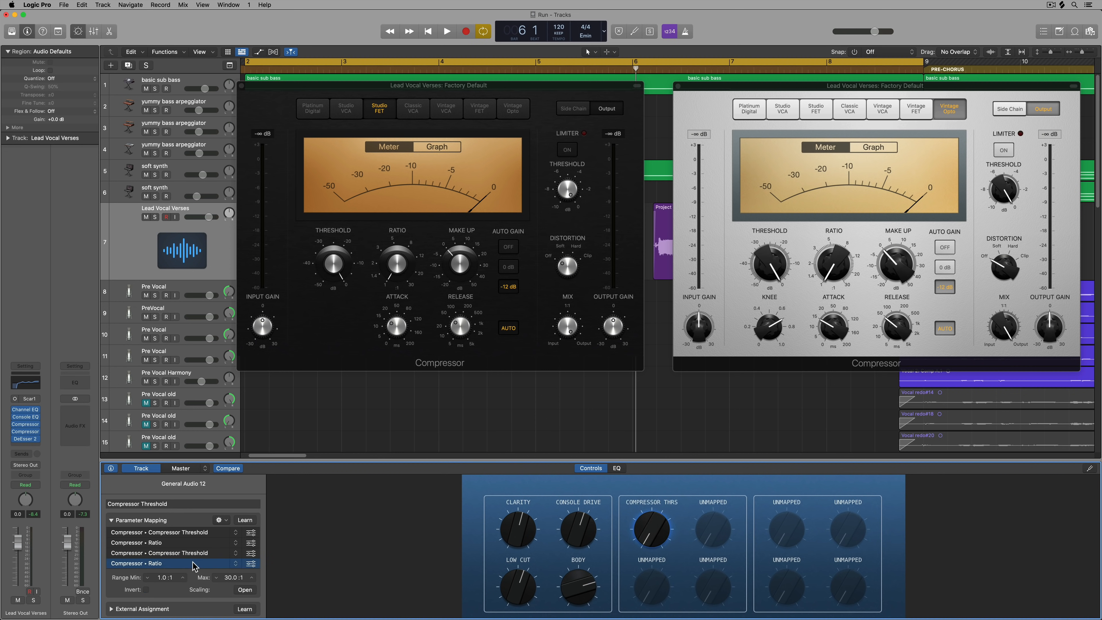
click(235, 577)
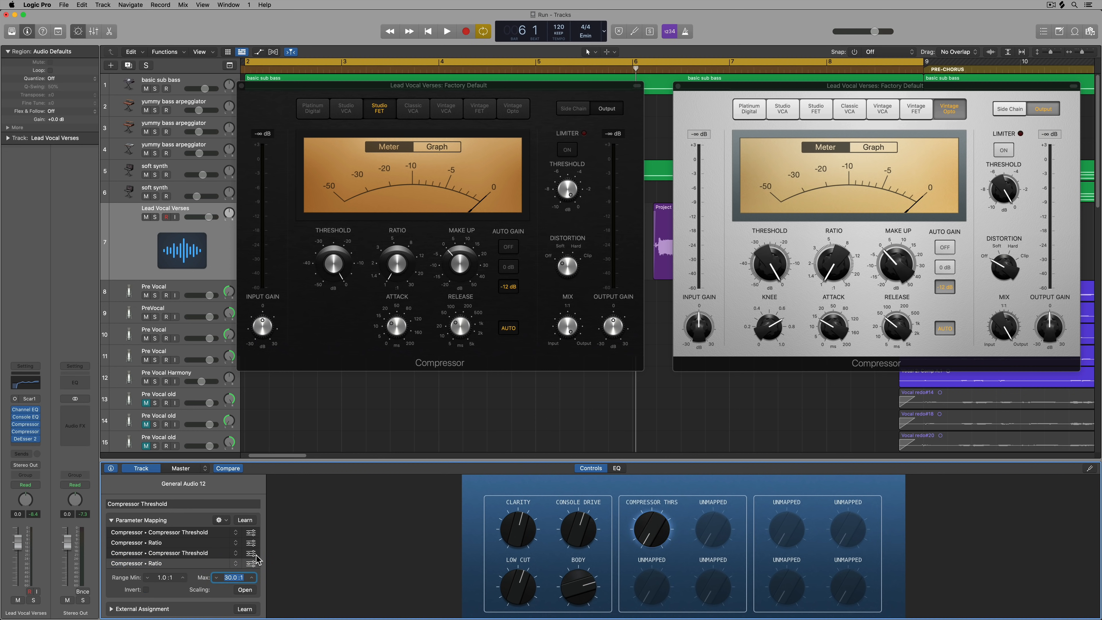
text(10)
key(Return)
drag(646, 540, 716, 321)
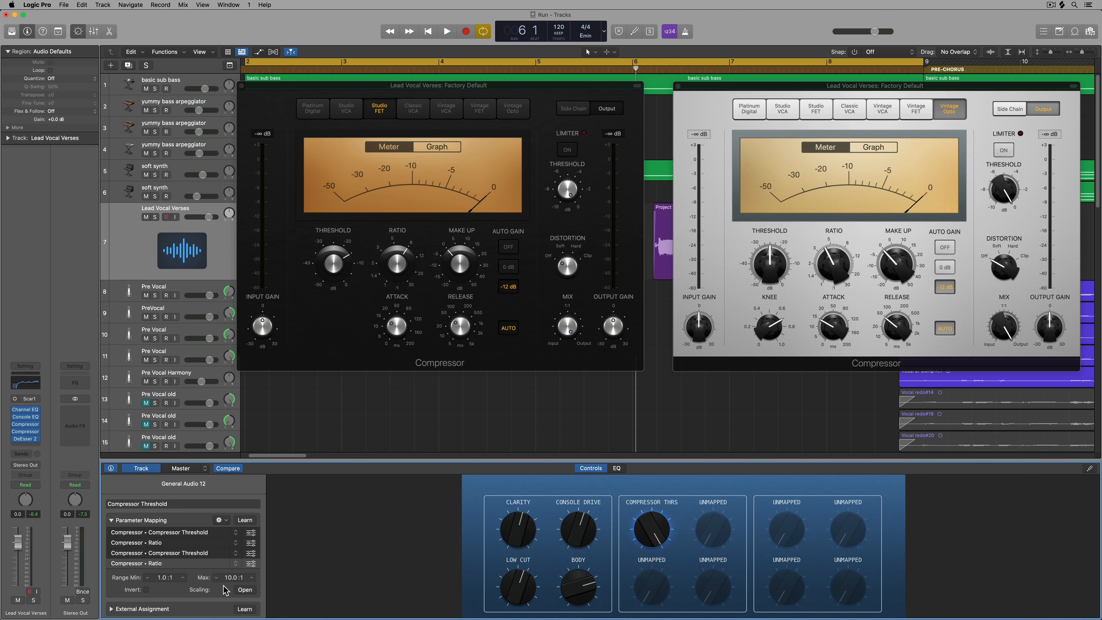
mouse_move(831, 269)
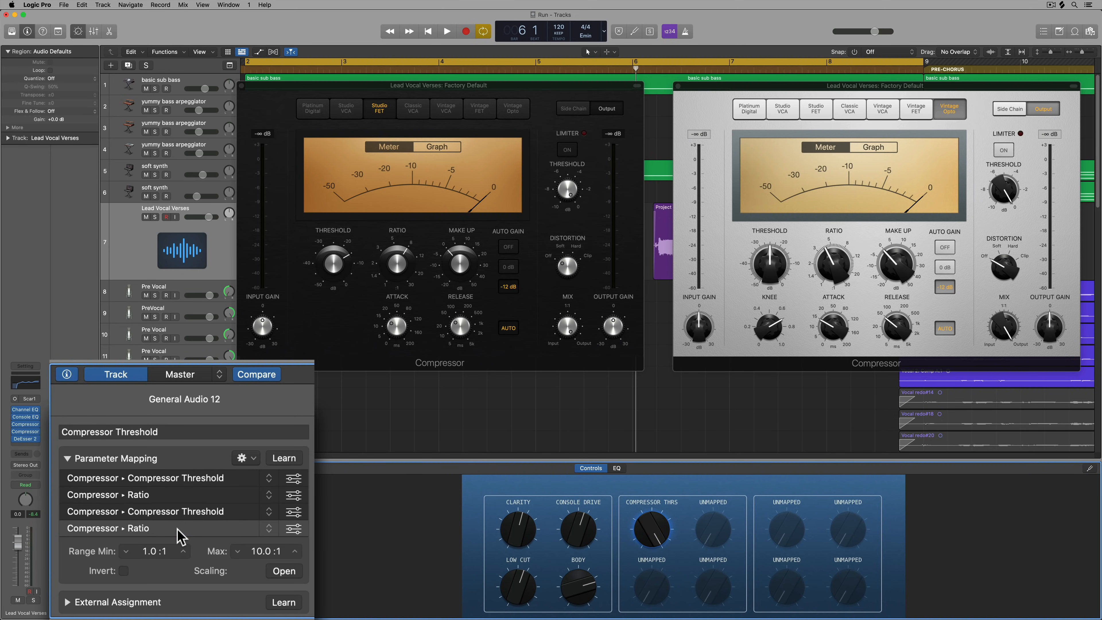
Compare scaling curves for the Vintage Opto Compressor's Ratio mapping, choose the rising linear one, and turn the Compressor Threshold knob to minimum
click(181, 563)
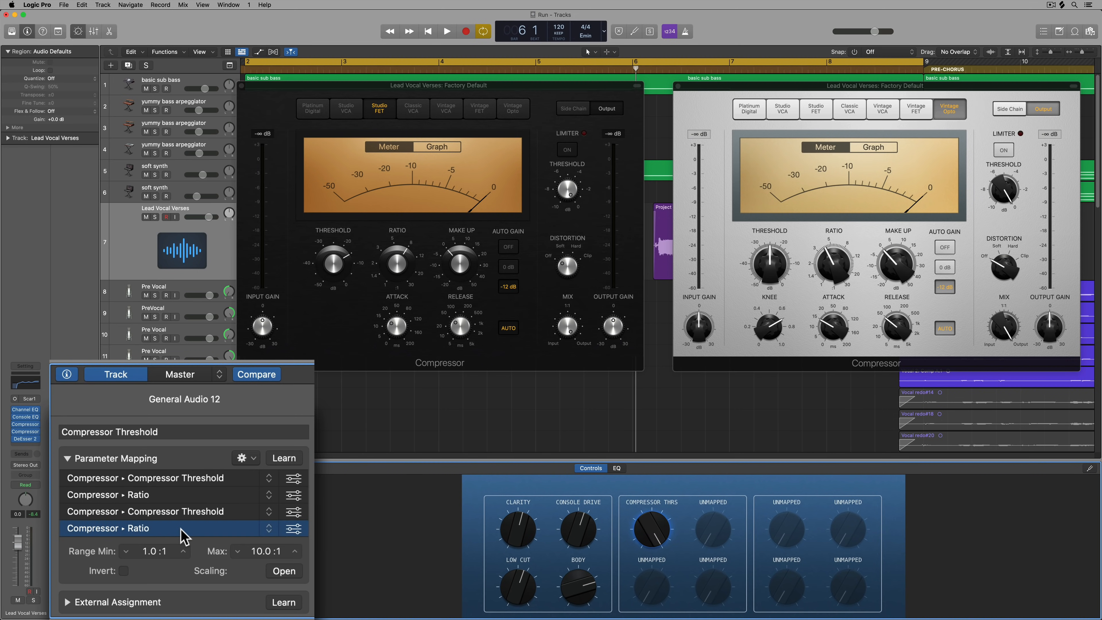
click(281, 572)
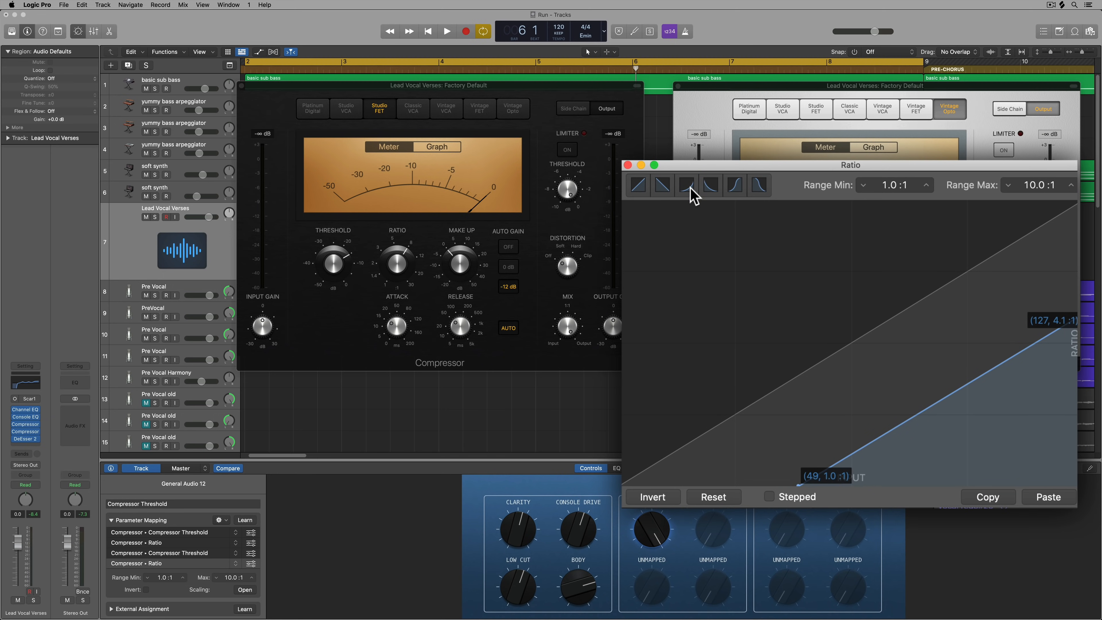
click(754, 247)
click(637, 186)
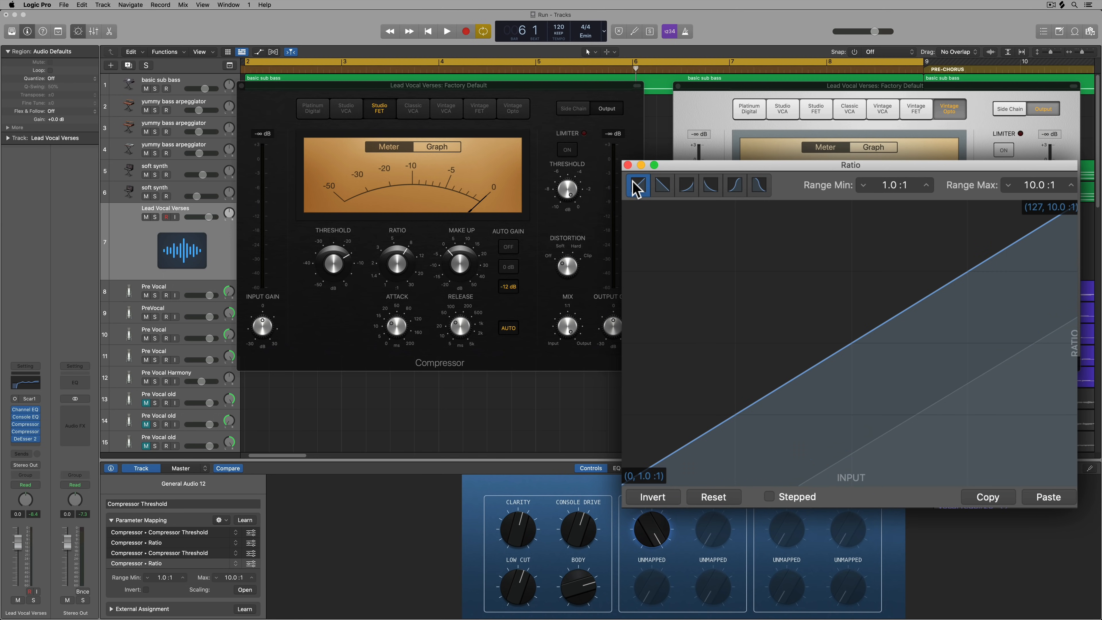
click(734, 188)
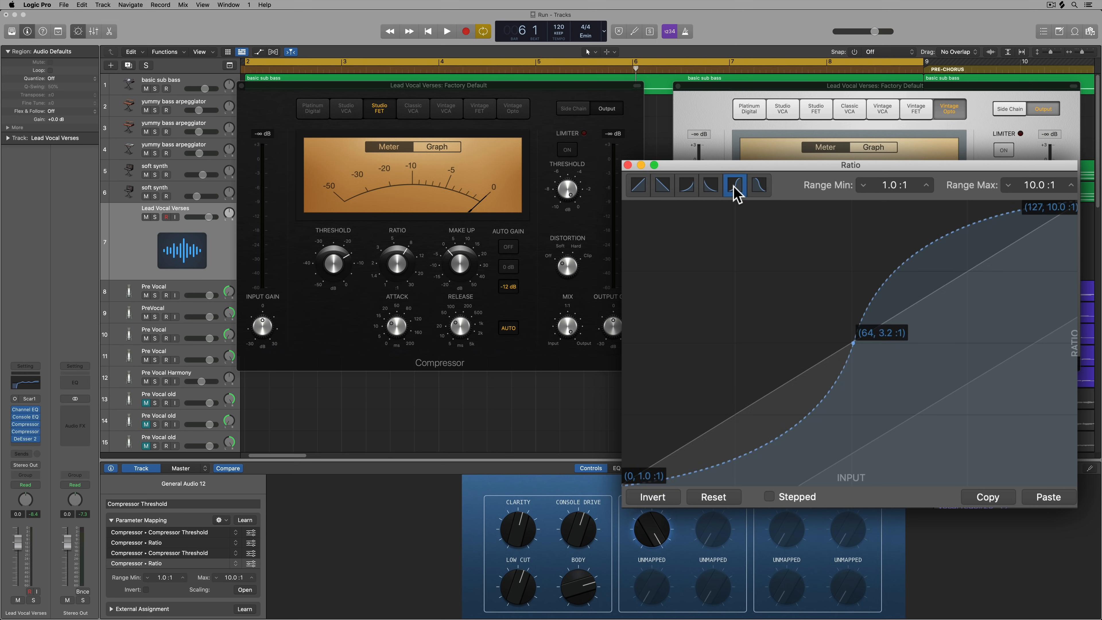
click(667, 190)
click(641, 190)
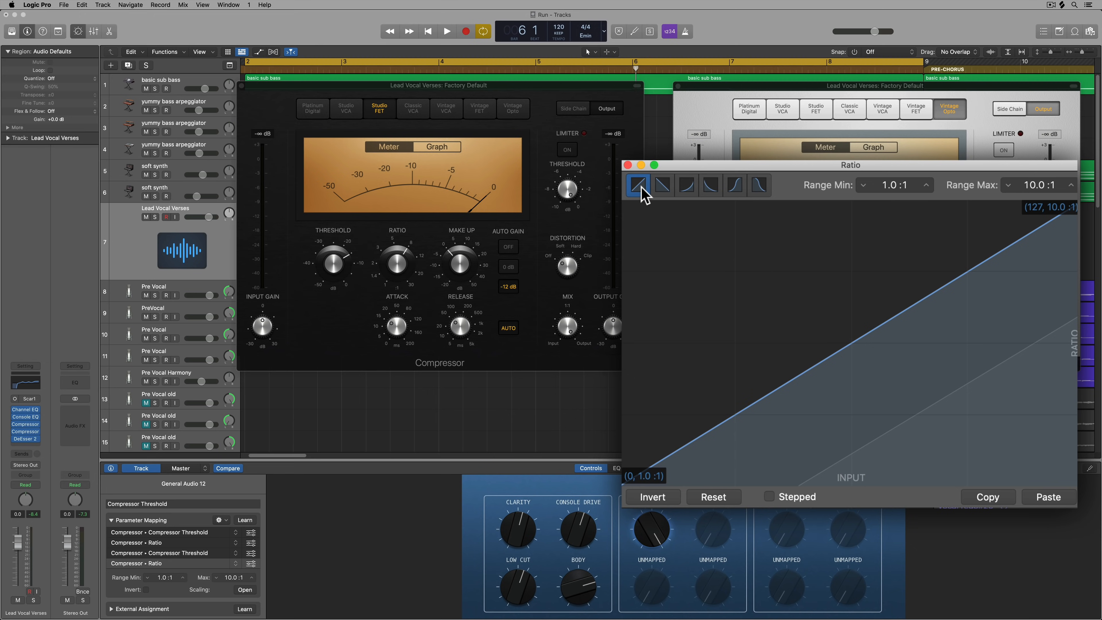
click(627, 165)
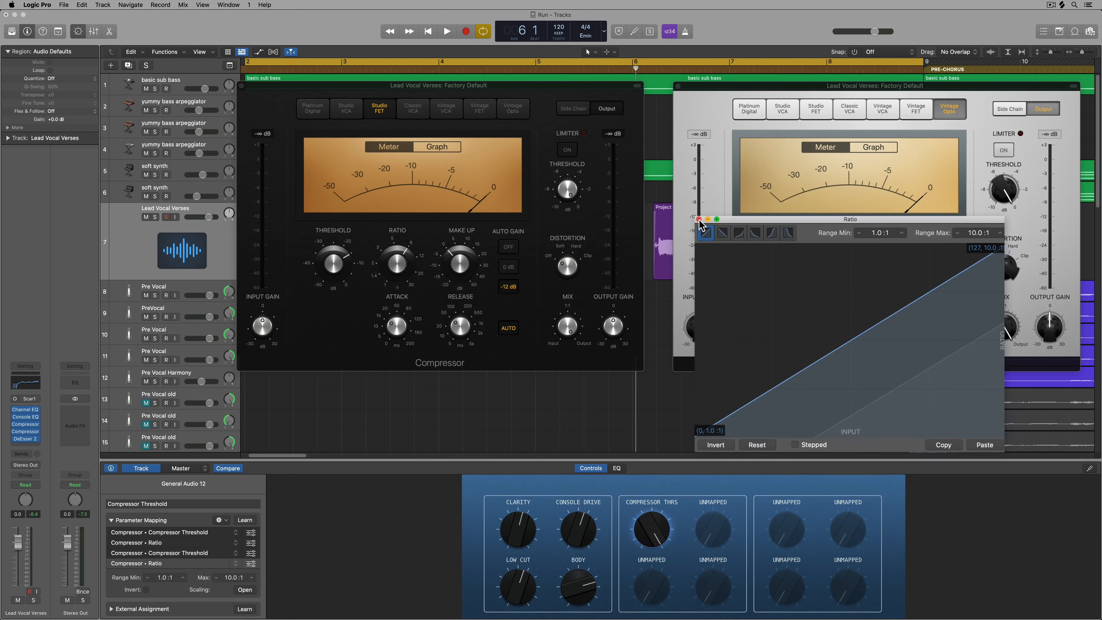
drag(653, 521, 621, 617)
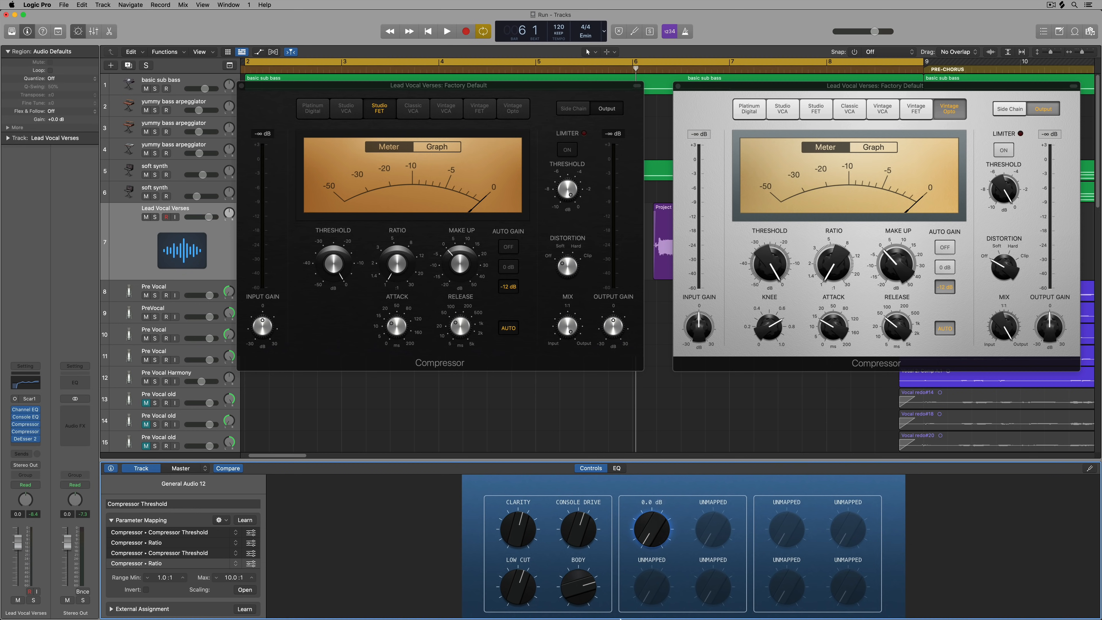
Set the Studio FET Compressor's Ratio mapping maximum to 15:1 and its scaling curve to rising linear
click(183, 543)
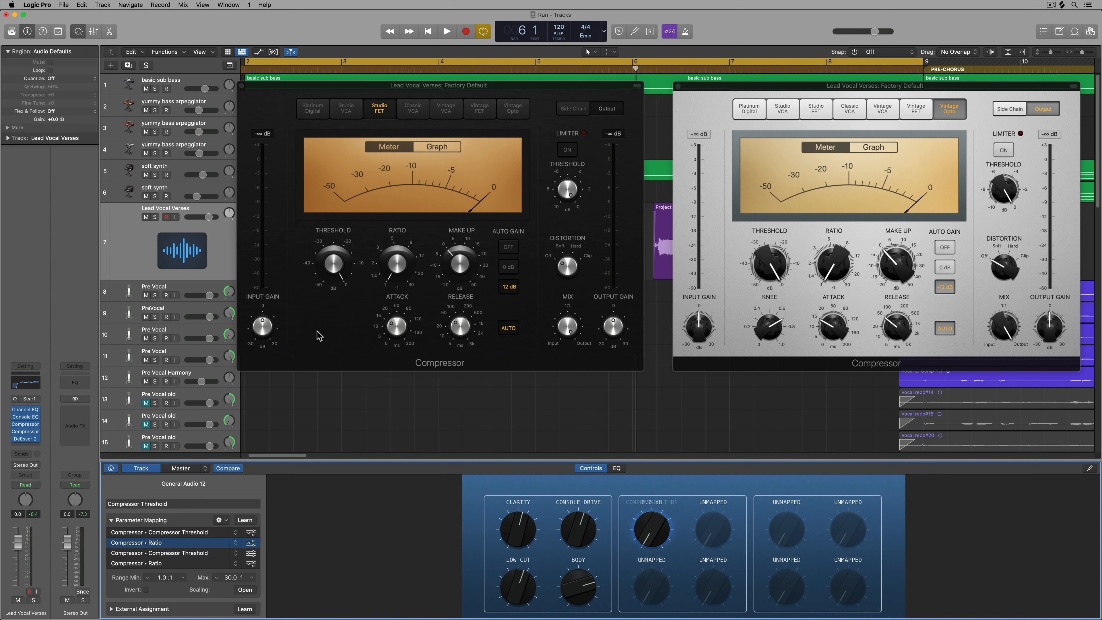
mouse_move(409, 266)
mouse_move(343, 270)
click(231, 578)
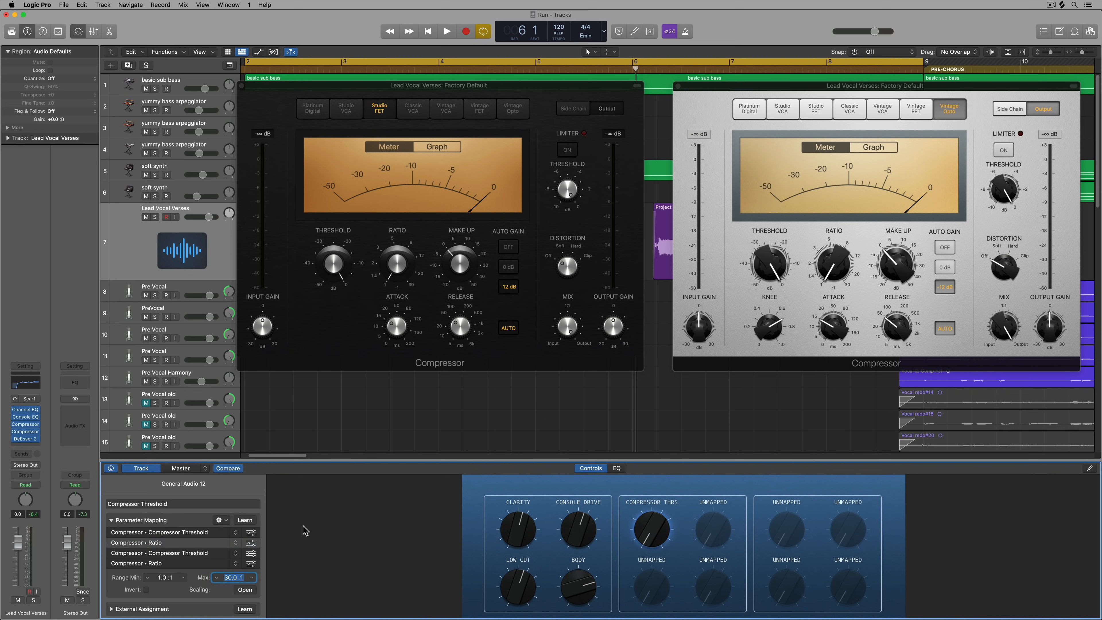
key(Return)
click(245, 590)
click(725, 246)
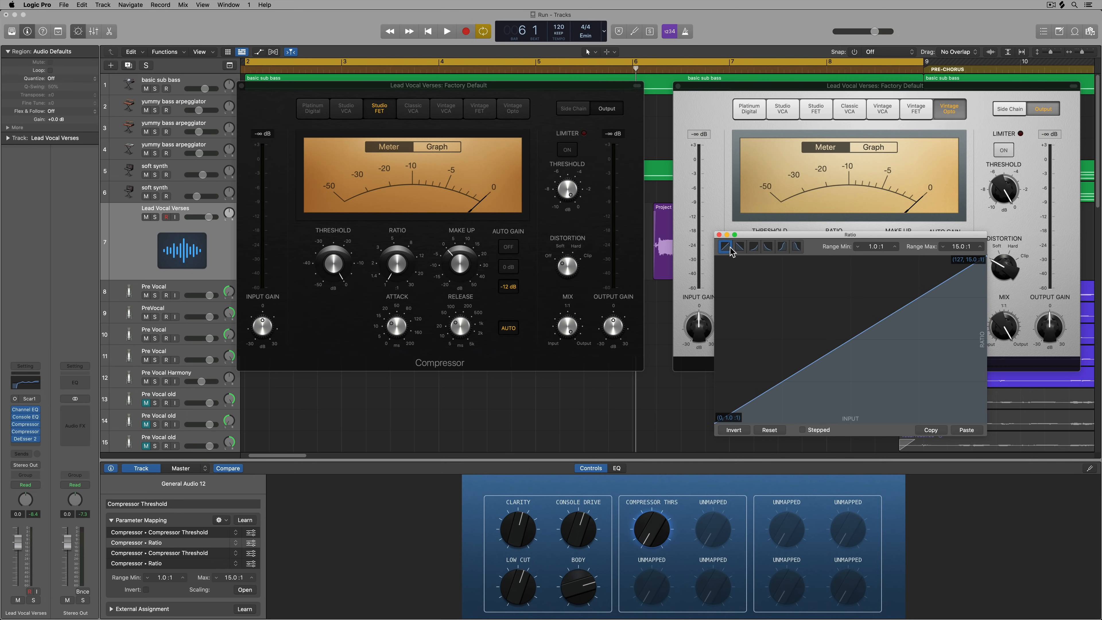
click(719, 235)
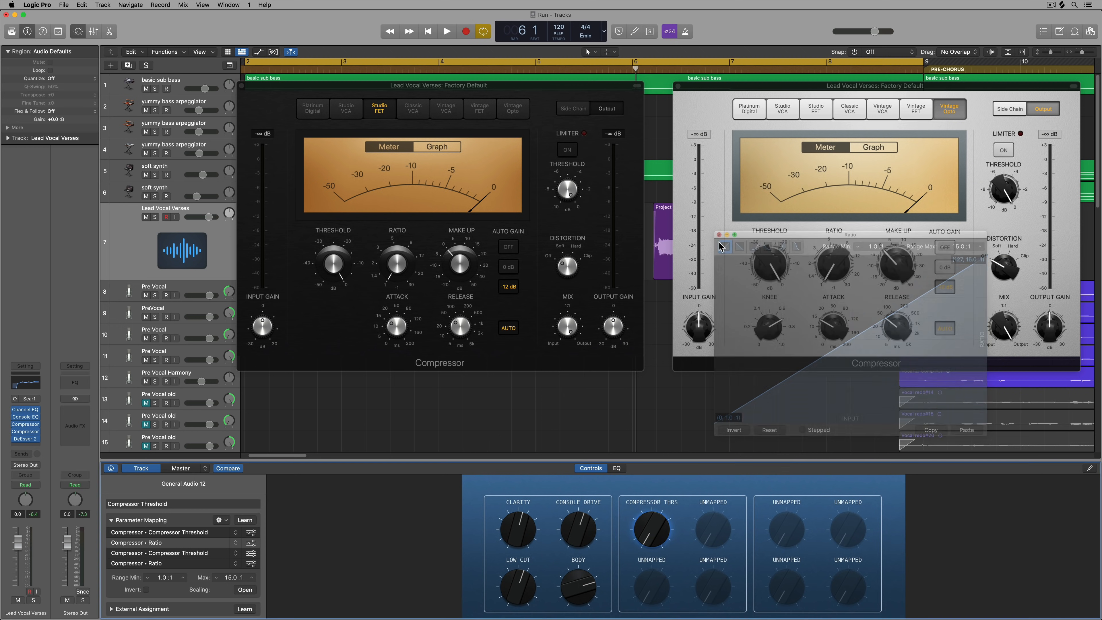
mouse_move(650, 527)
mouse_down()
mouse_move(679, 413)
mouse_move(651, 519)
mouse_up()
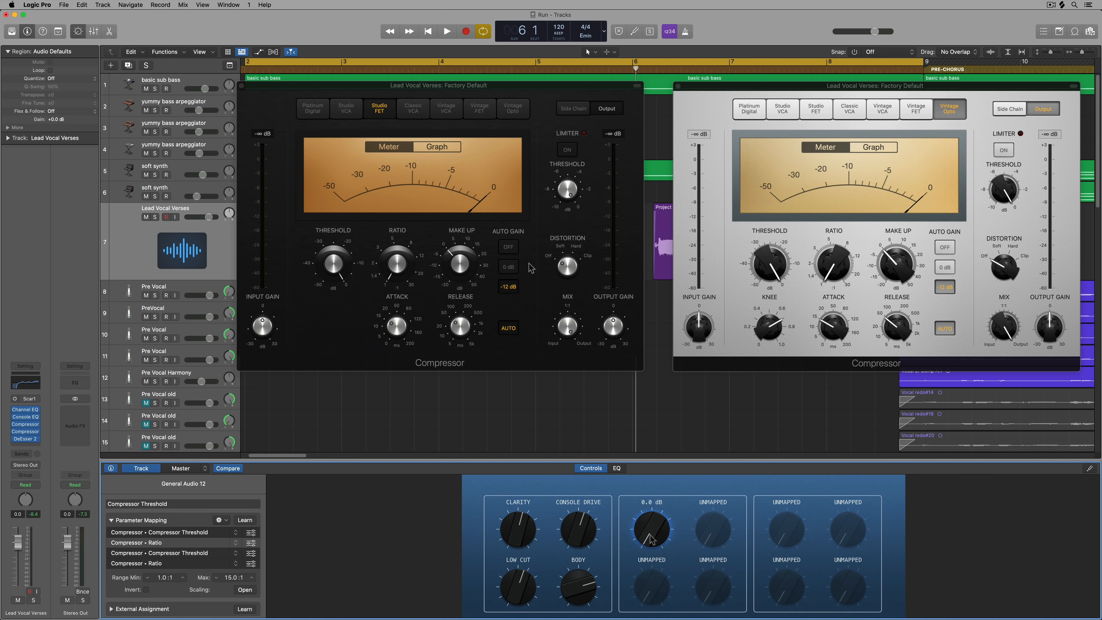
Turn off Auto Gain on both Compressors
click(510, 248)
click(945, 247)
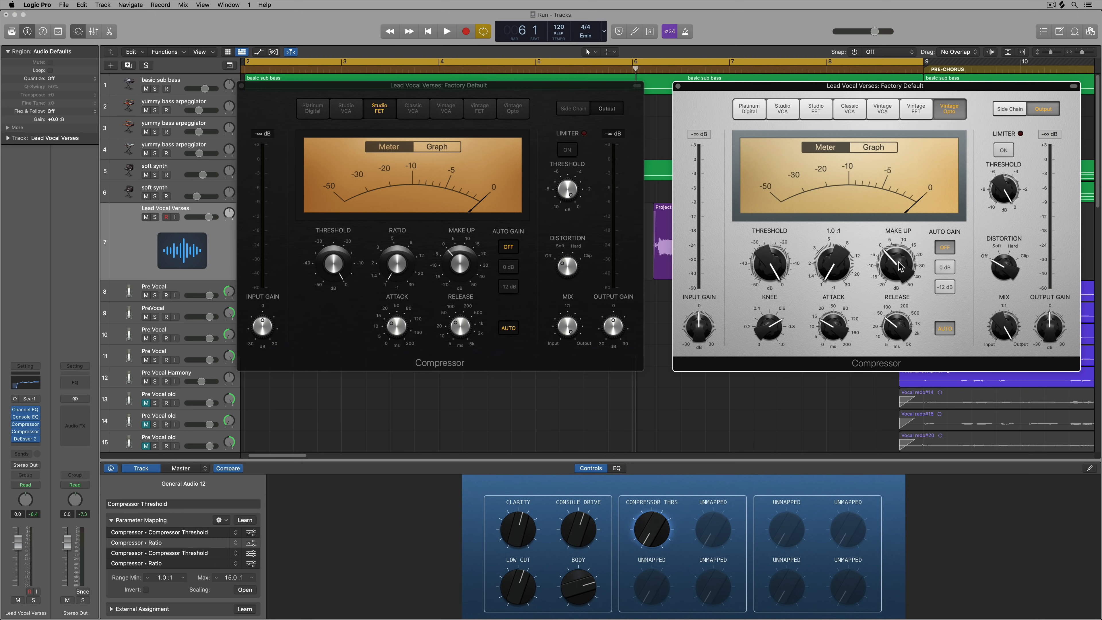
Lower the Vintage Opto Compressor's Knee to about 0.5 and fine-tune the Attack on both Compressors
mouse_move(900, 261)
drag(770, 324, 771, 335)
drag(848, 344, 841, 329)
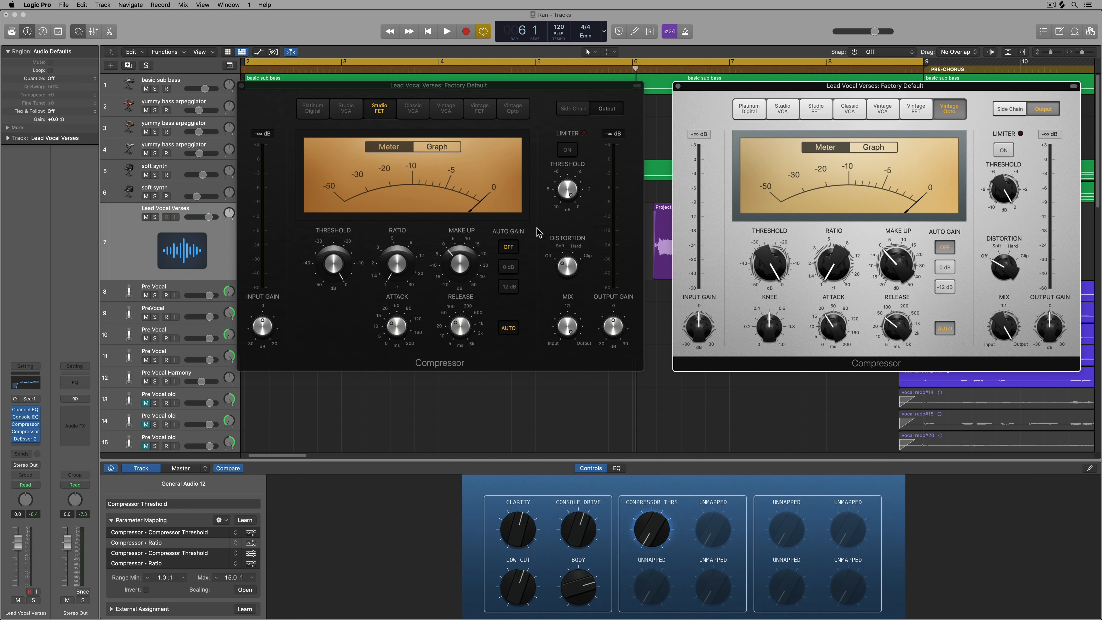
click(396, 296)
mouse_move(391, 352)
mouse_down()
mouse_move(396, 332)
mouse_move(393, 341)
mouse_up()
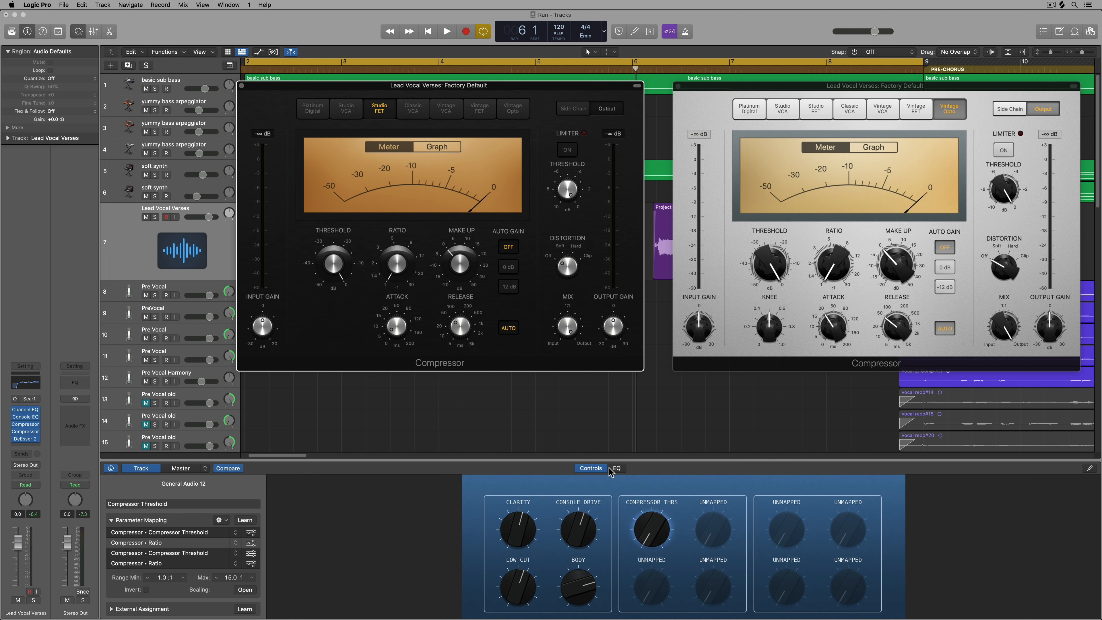
Rename the Compressor Threshold knob Comp Amt and sweep it during playback to audition the compression
double_click(224, 505)
text(c)
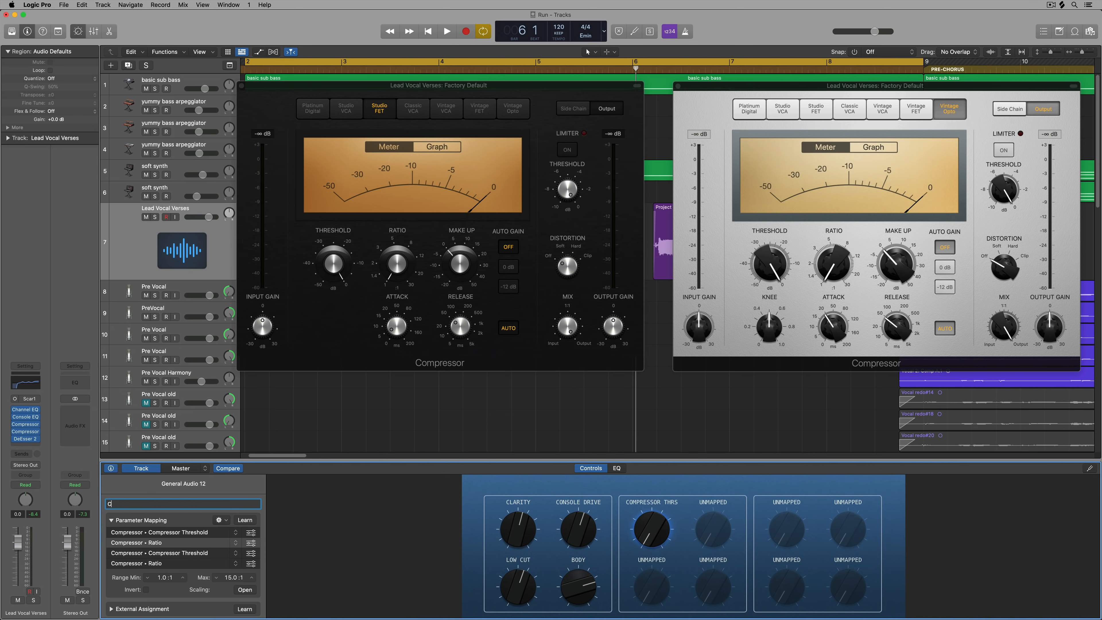
drag(648, 529, 667, 418)
key(space)
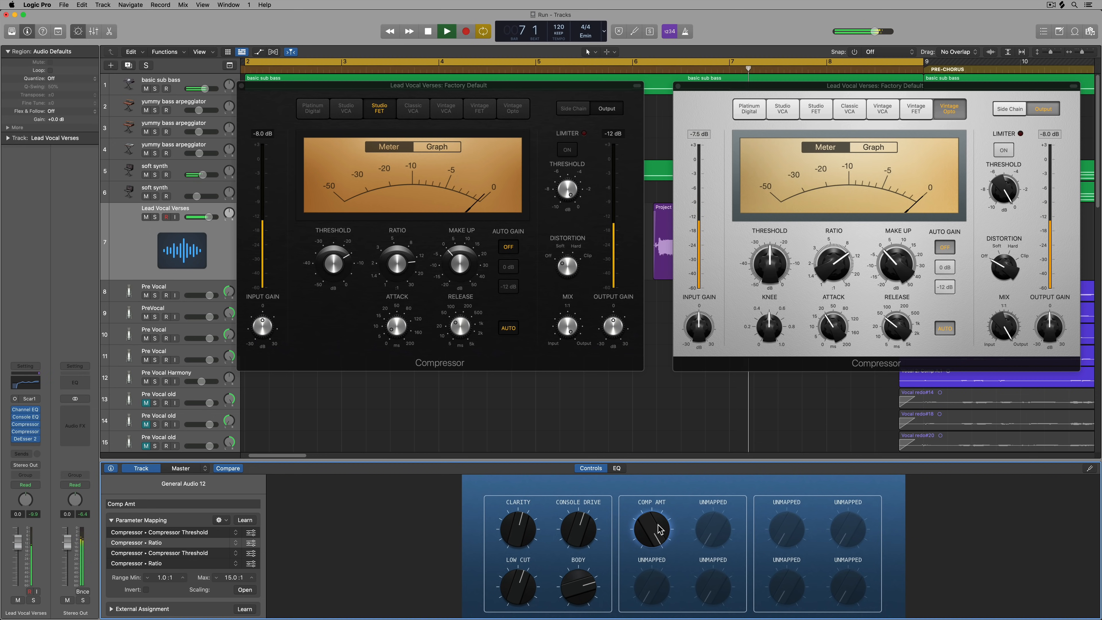
drag(657, 527, 639, 586)
drag(654, 528, 655, 508)
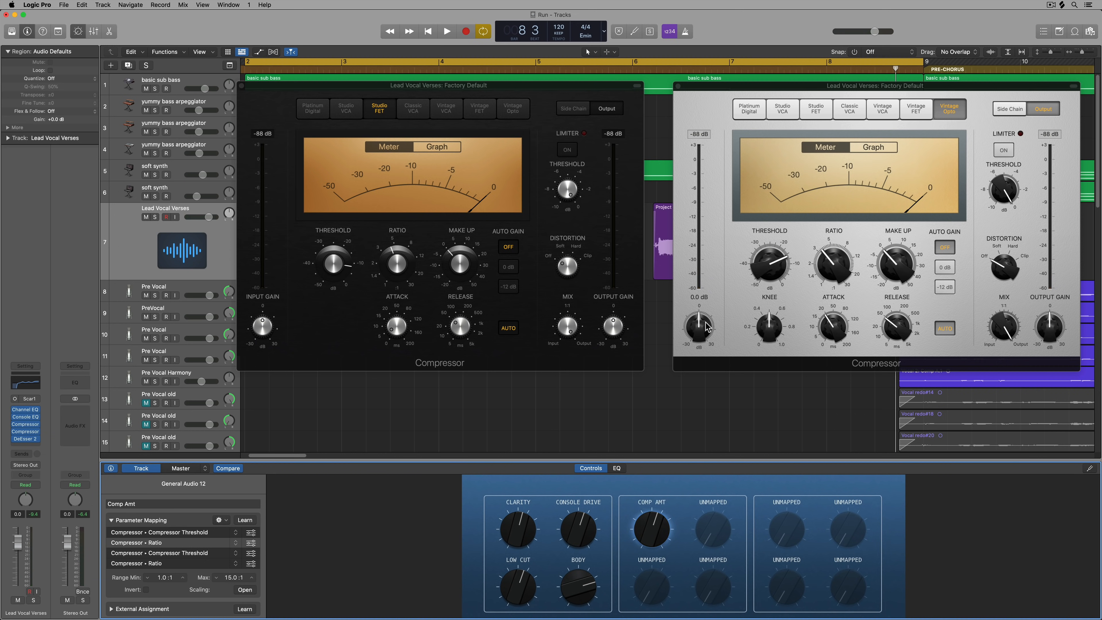
Try raising the Vintage Opto Compressor's Input Gain and reset it to its default
drag(707, 327, 707, 325)
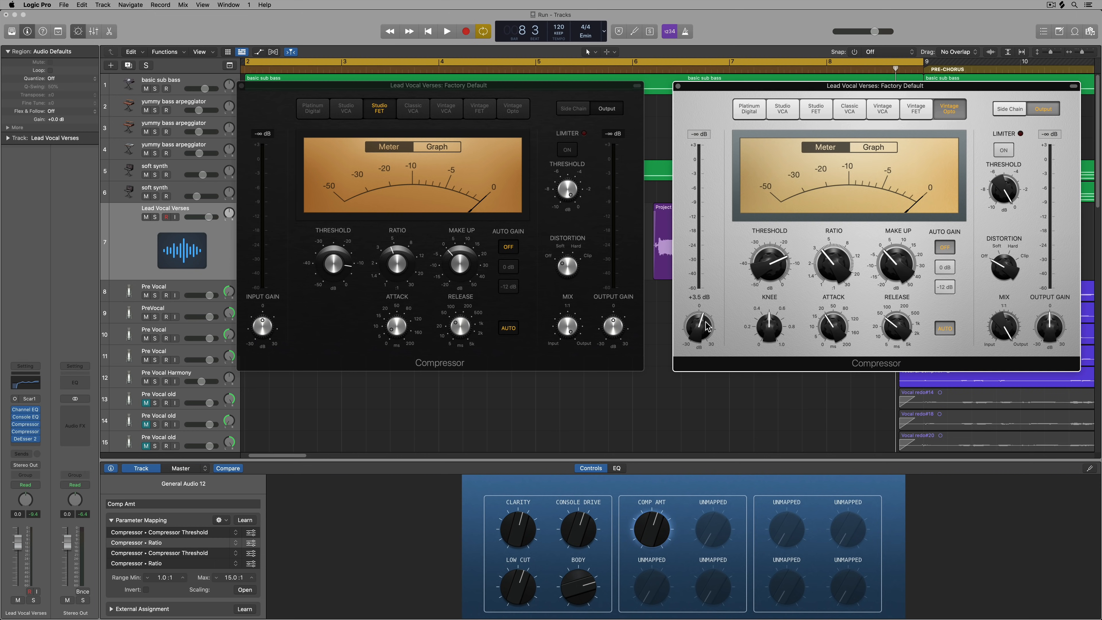
alt+click(704, 325)
drag(712, 328, 705, 328)
alt+click(699, 324)
Add another mapping to the Comp Amt knob, learned from the Vintage Opto Compressor's Input Gain
drag(661, 524, 655, 530)
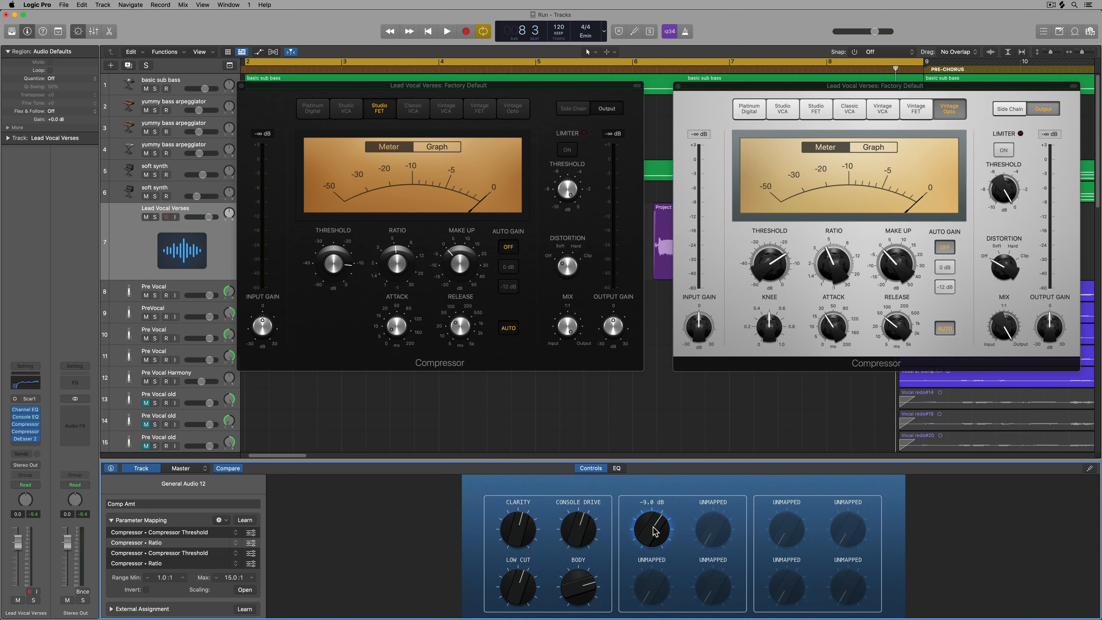
click(219, 520)
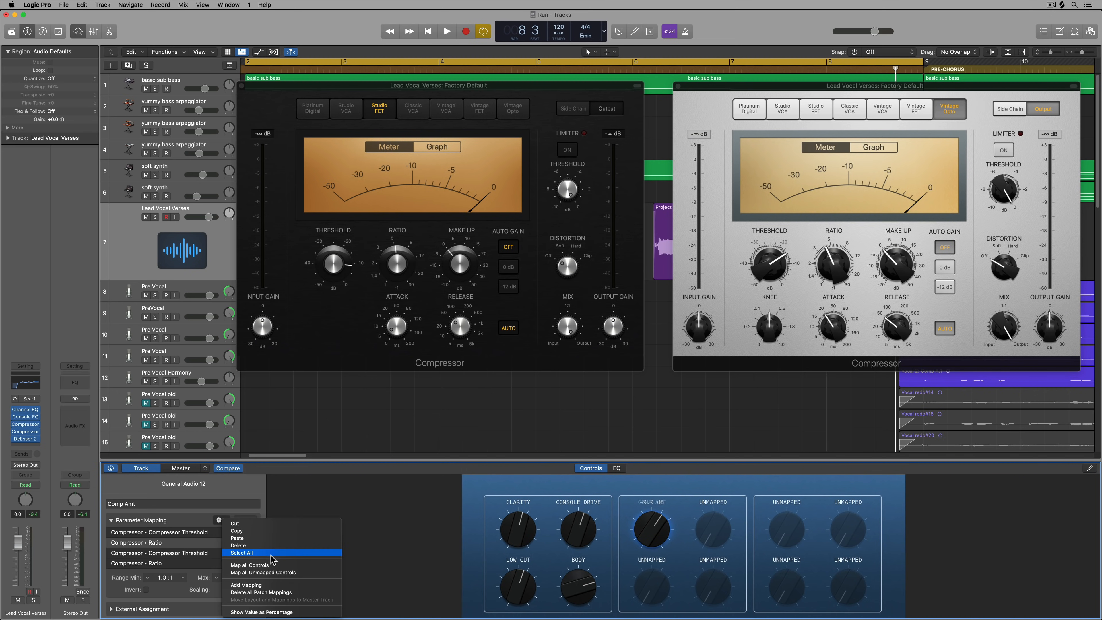
click(276, 585)
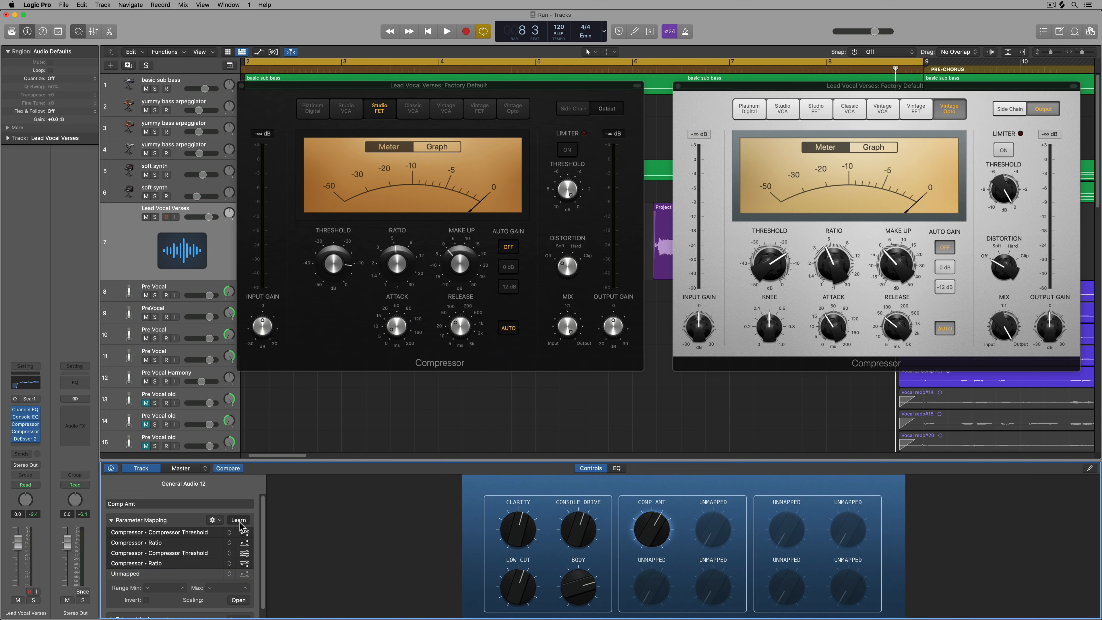
click(698, 332)
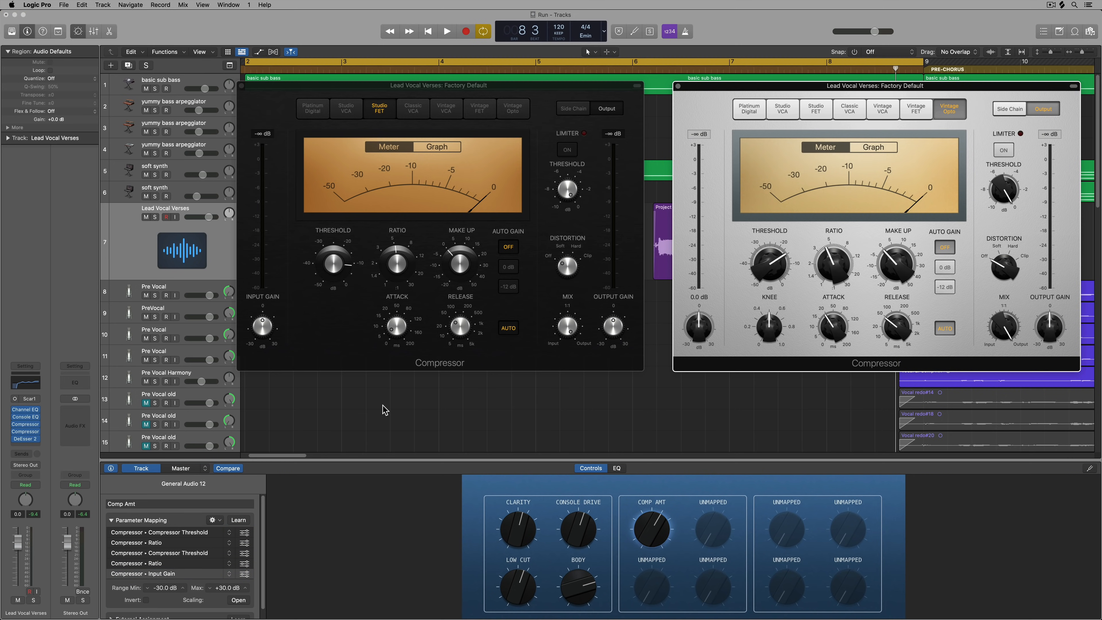
click(238, 520)
Set the Input Gain mapping's range minimum to 0 dB and its maximum to +3 dB
text(0)
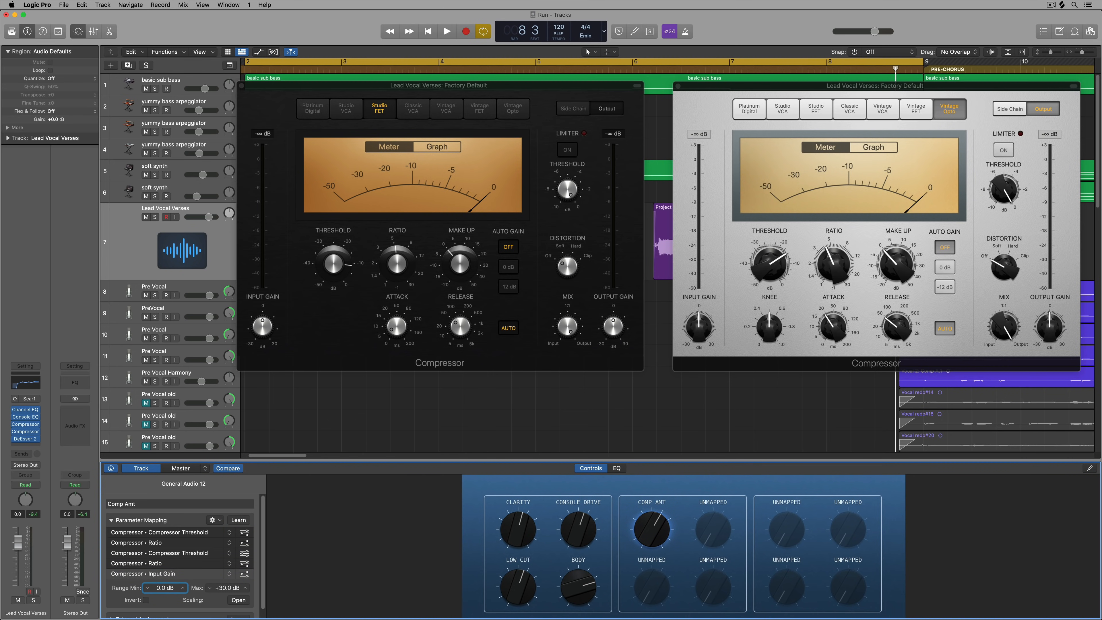
key(Return)
click(223, 587)
text(3)
key(Return)
Sweep the Comp Amt knob during playback, raise the Input Gain mapping's maximum to +6 dB and play again
drag(642, 562, 640, 597)
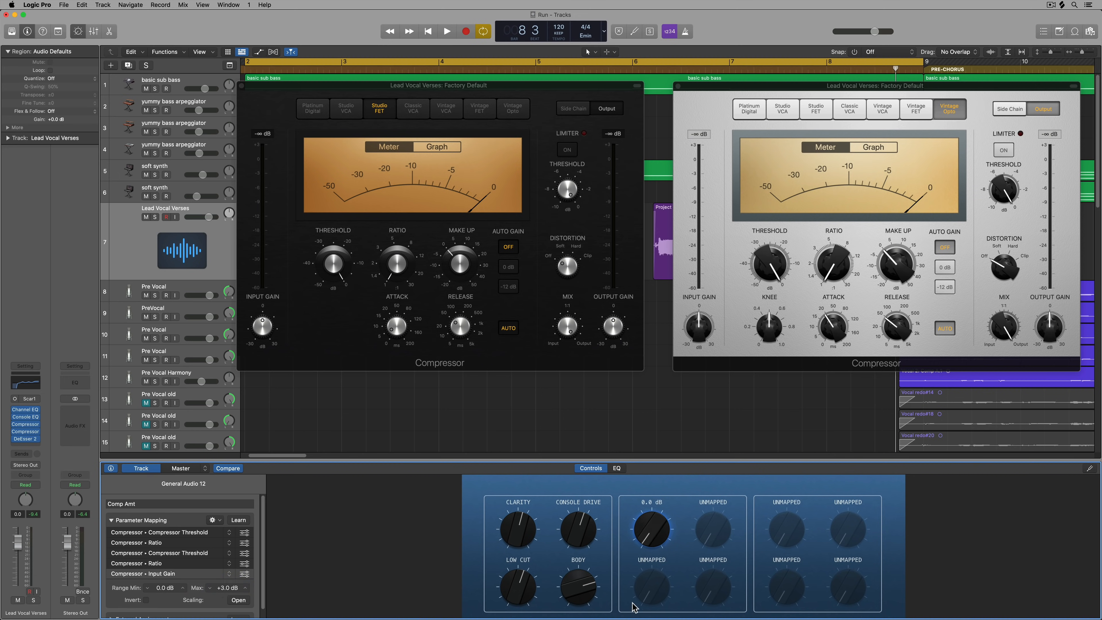
key(space)
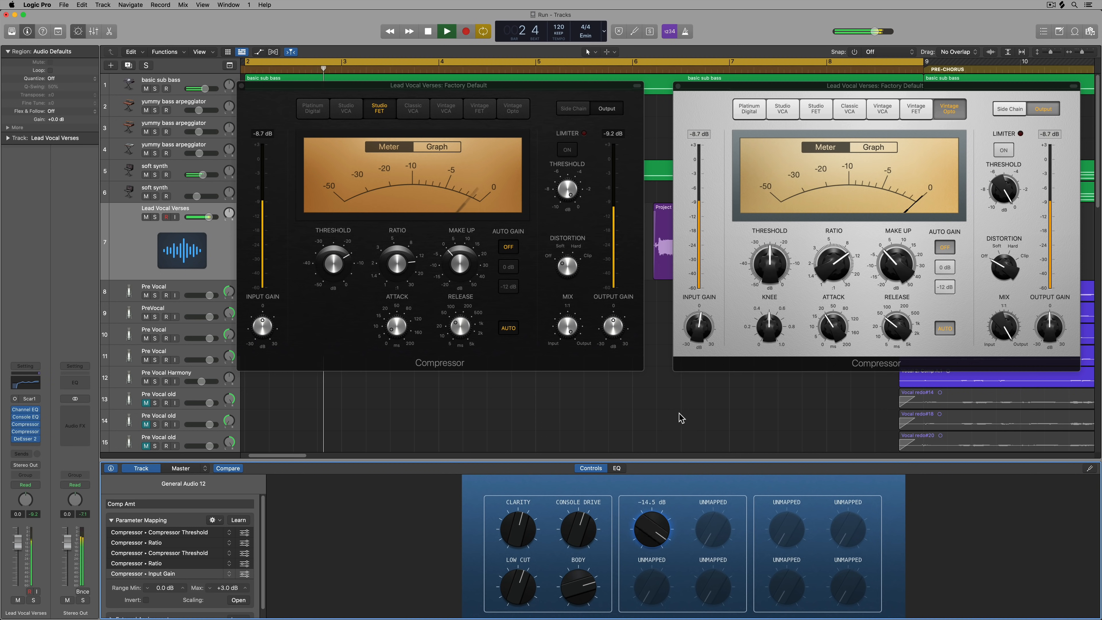
drag(701, 378, 655, 517)
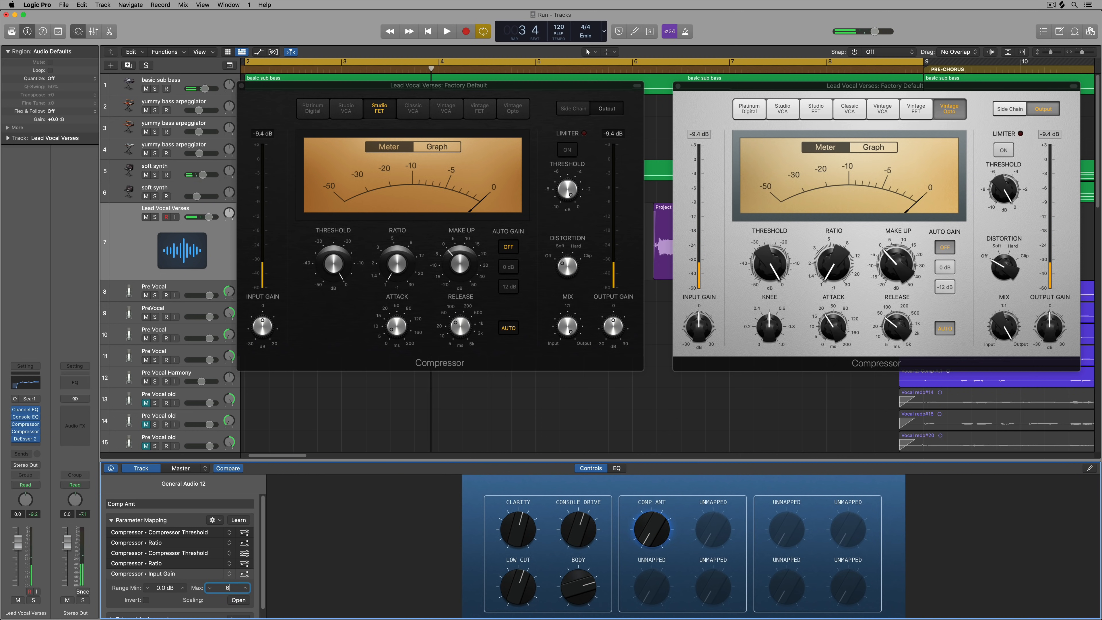
key(space)
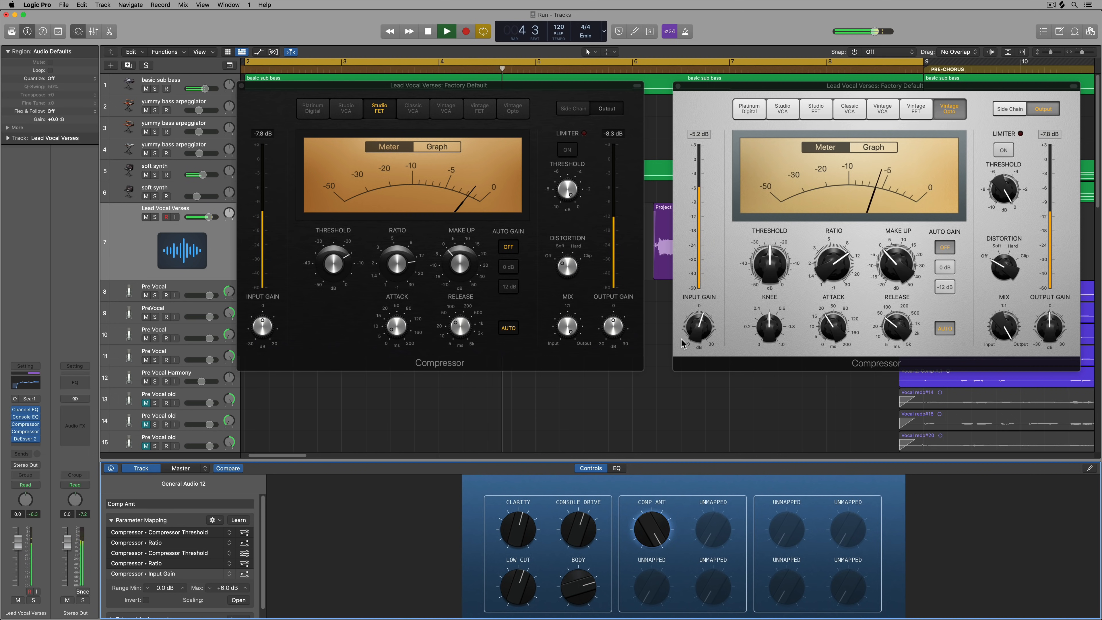
Switch the displays of both Compressors from Meter to Graph during playback
click(451, 150)
click(451, 149)
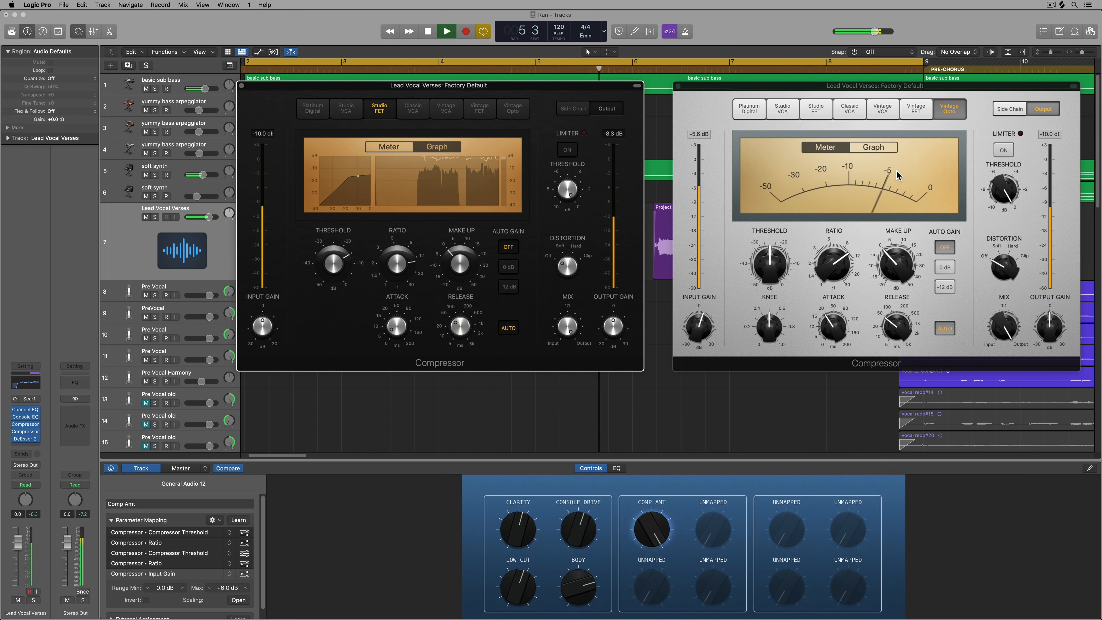
click(891, 154)
click(891, 154)
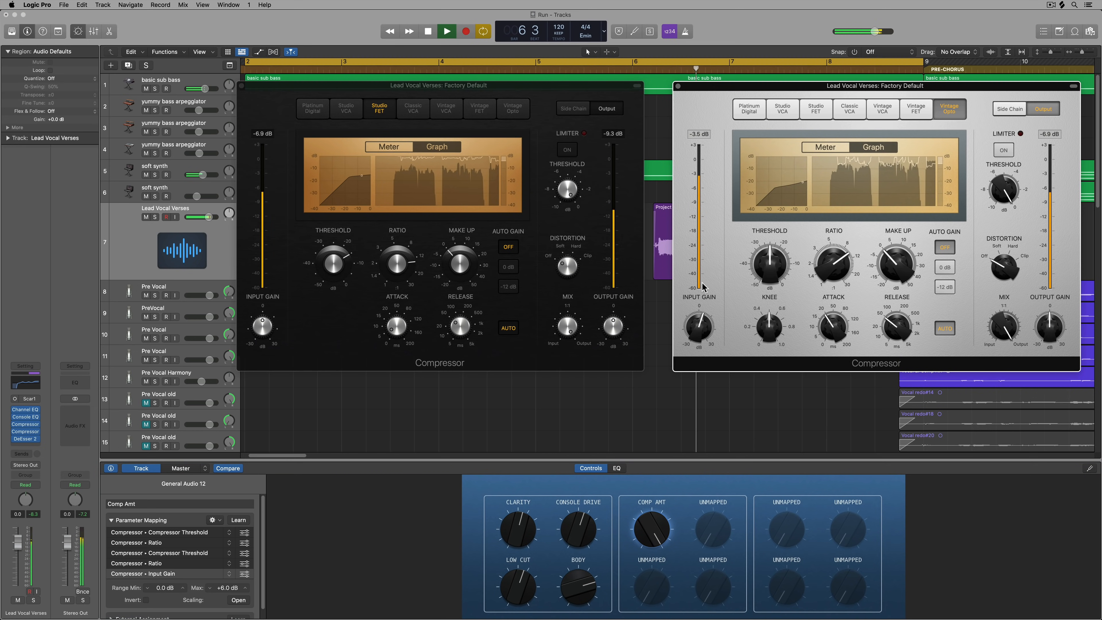
Set the range minimum of Comp Amt's second Compressor Threshold mapping to -35 dB and try the knob during playback
drag(652, 529, 620, 618)
key(space)
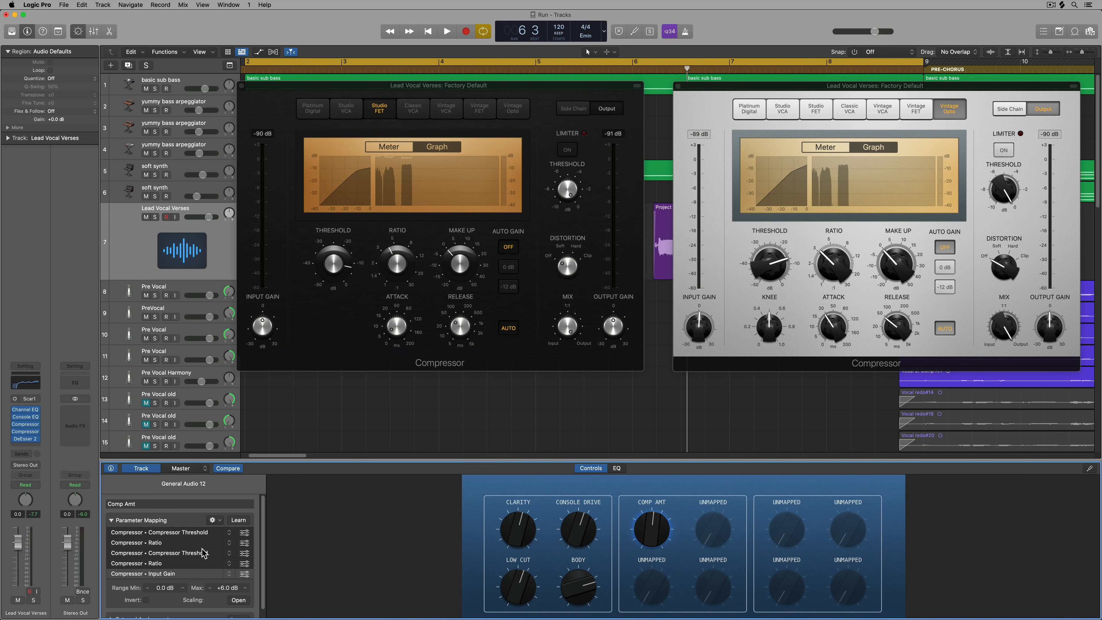
click(186, 552)
click(162, 588)
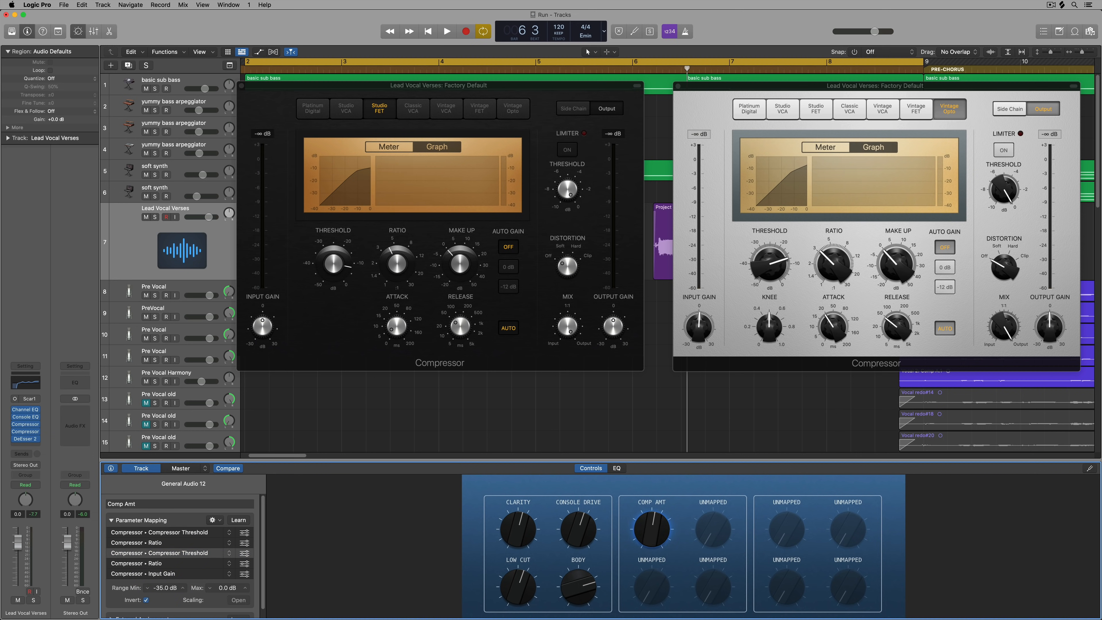
drag(657, 544, 681, 495)
key(space)
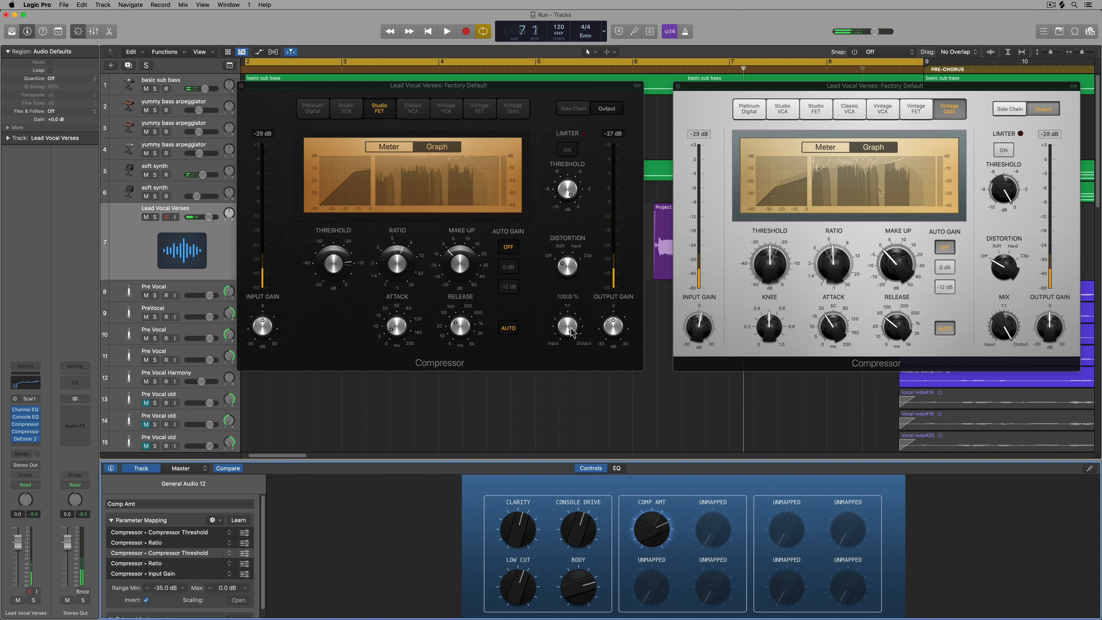
Map the unmapped knob beside Comp Amt to the Studio FET Compressor's Mix, adding a second mapping learned from the Vintage Opto Compressor's Mix
click(720, 534)
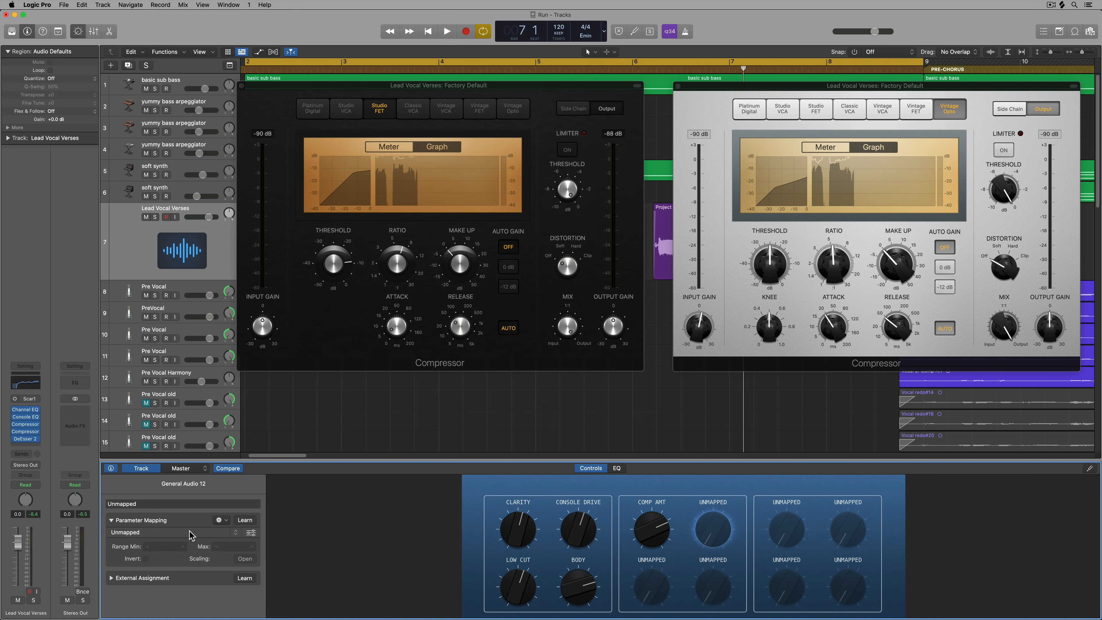
click(245, 519)
click(564, 334)
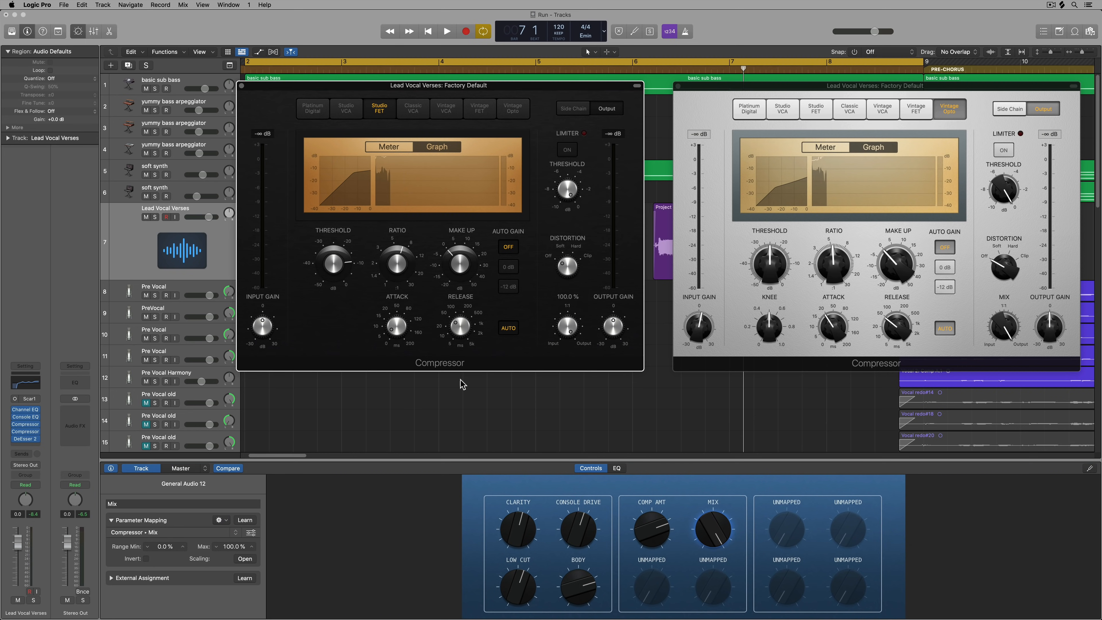
click(224, 530)
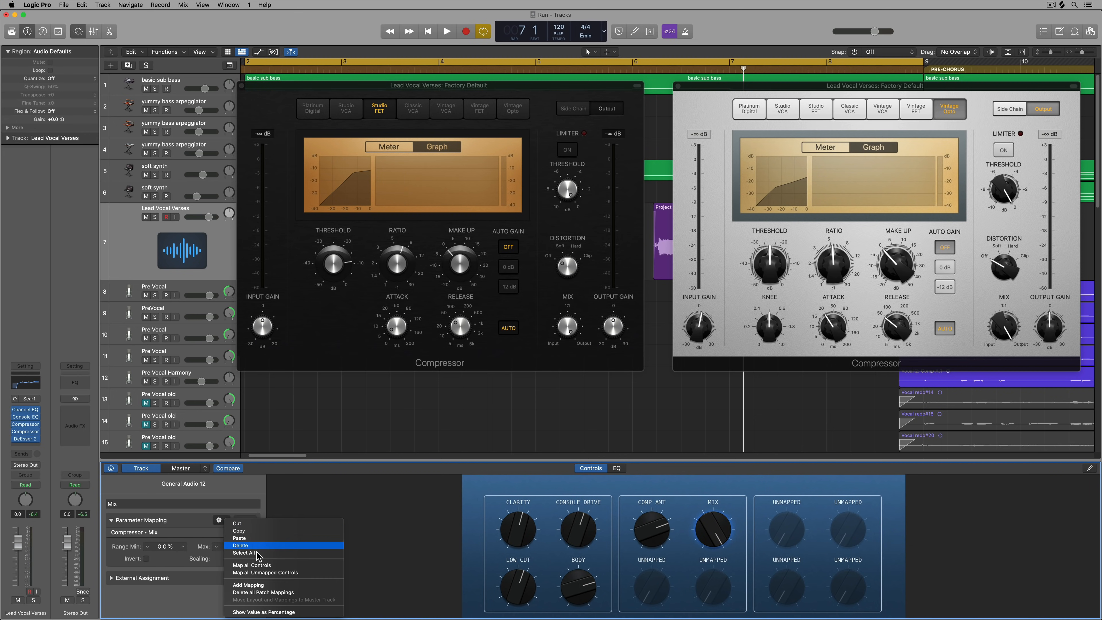
click(245, 582)
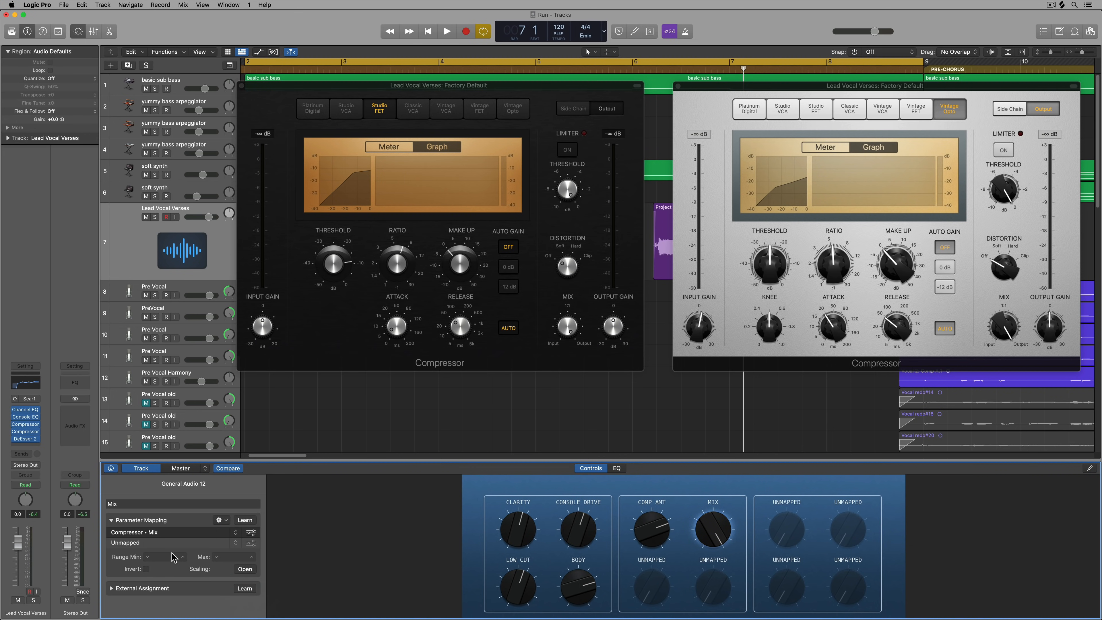
click(245, 519)
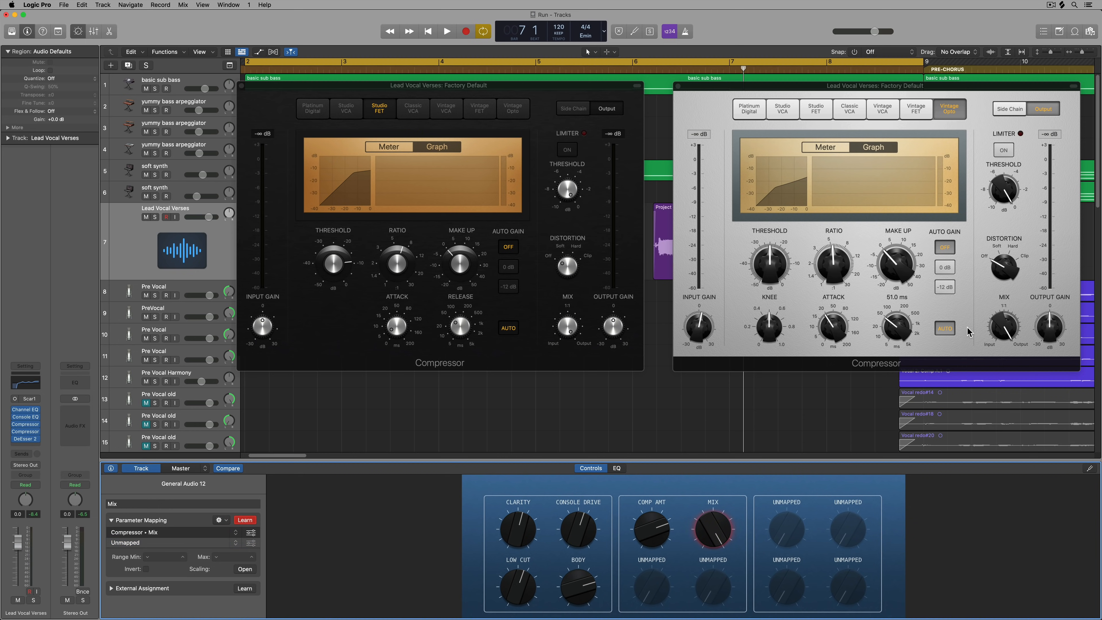
click(1002, 330)
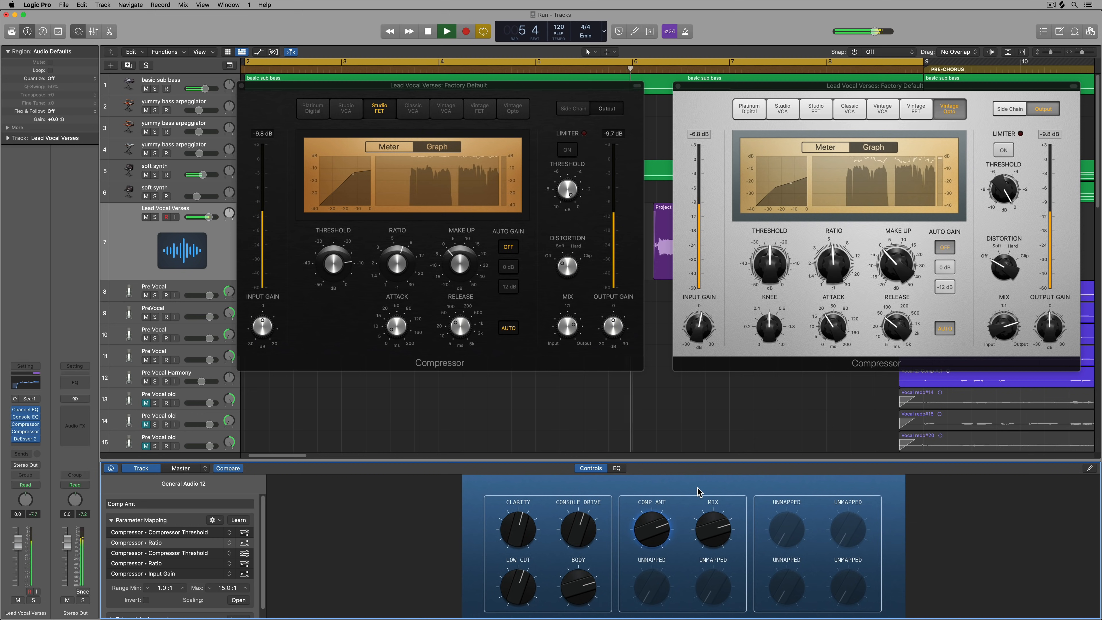
Map the free knob below Comp Amt to the Studio FET Compressor's Make Up gain, ranged 0 to 7 dB, and try it during playback
key(space)
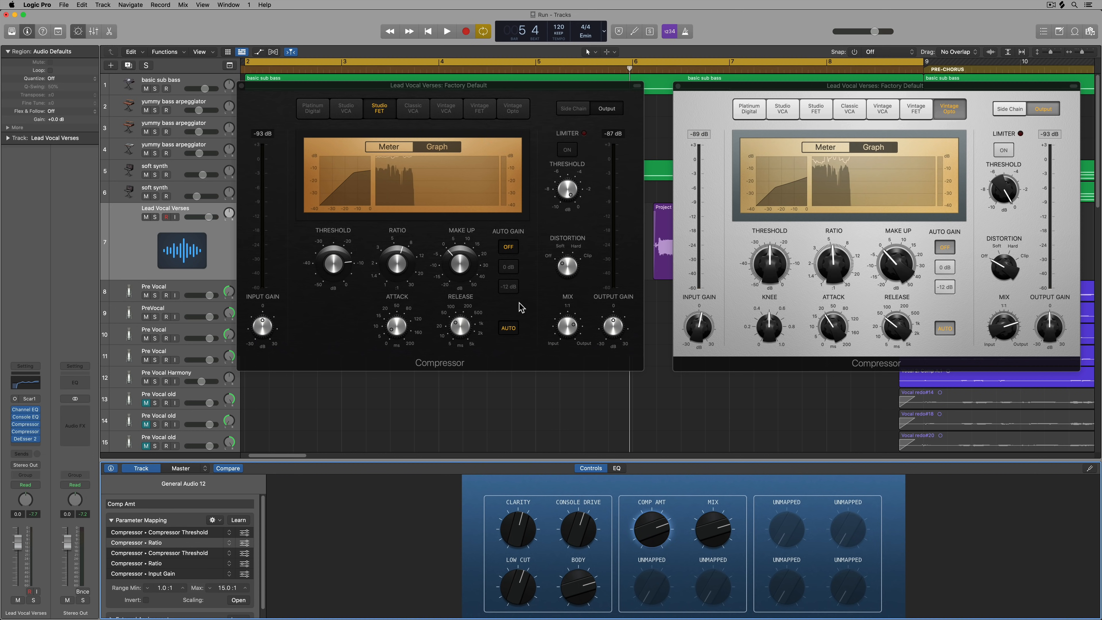
mouse_move(458, 263)
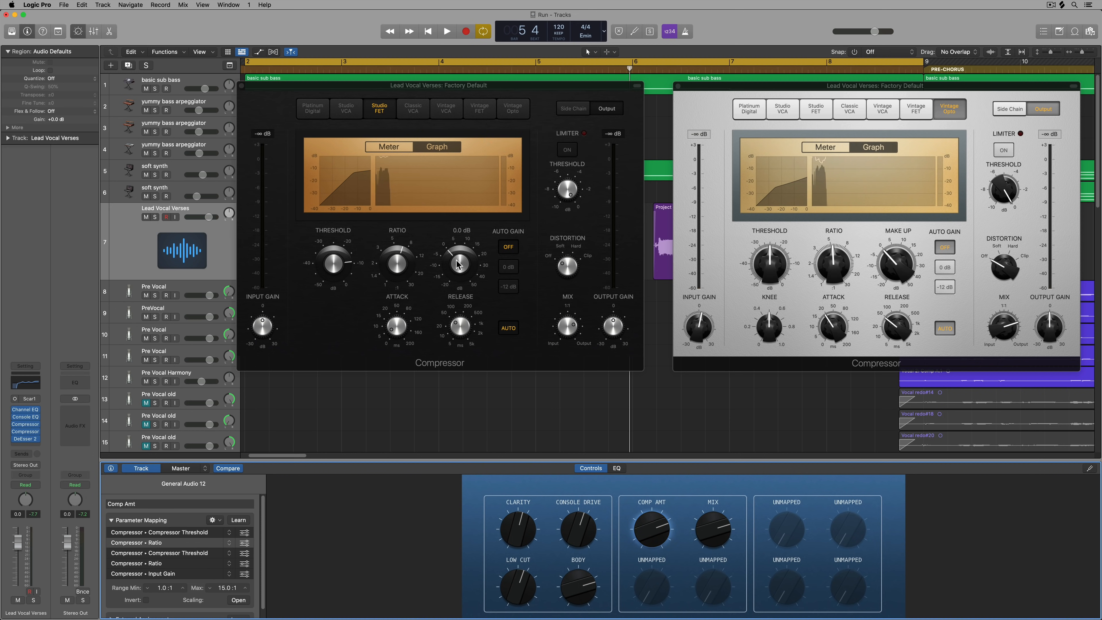
click(644, 579)
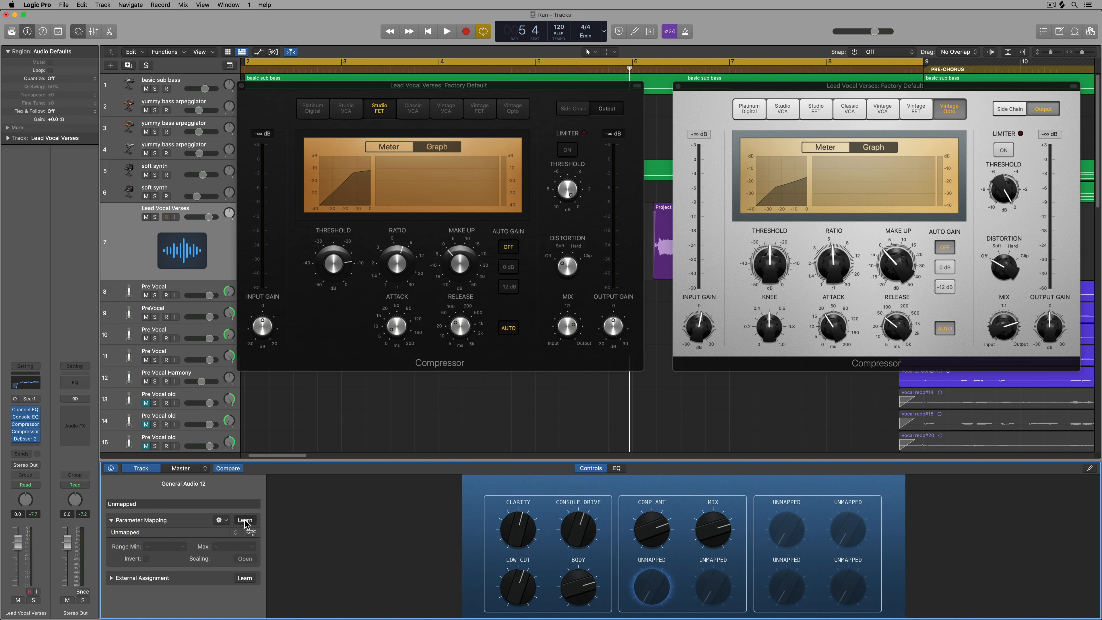
click(474, 264)
double_click(165, 546)
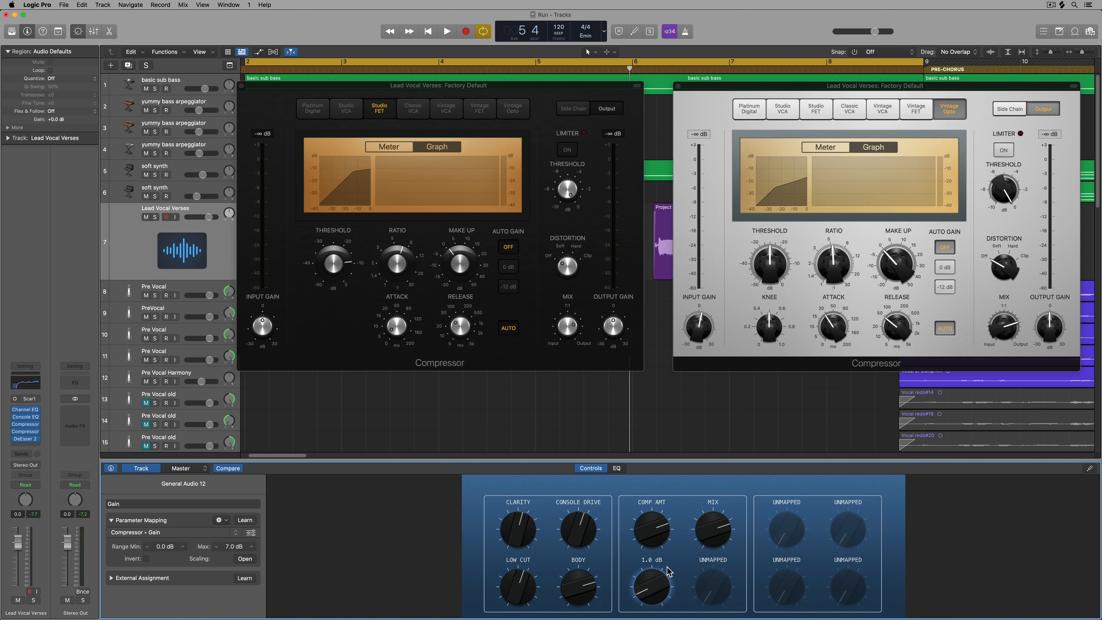
key(space)
drag(644, 601, 643, 574)
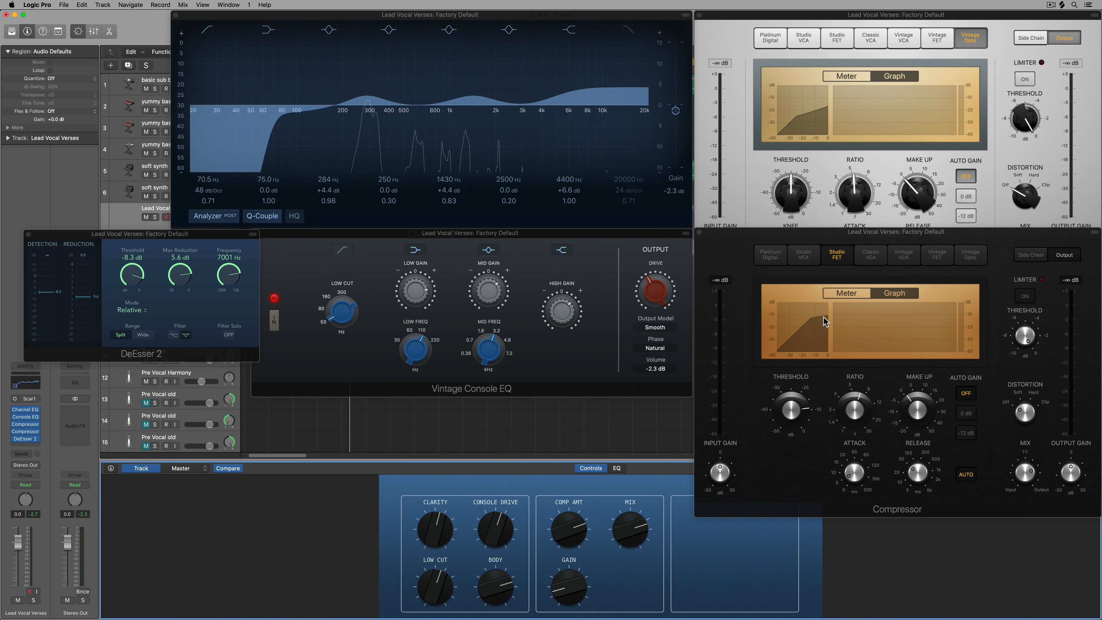
Turn all seven mapped Smart Controls knobs down to their minimum positions
drag(423, 540, 423, 573)
drag(568, 538, 555, 611)
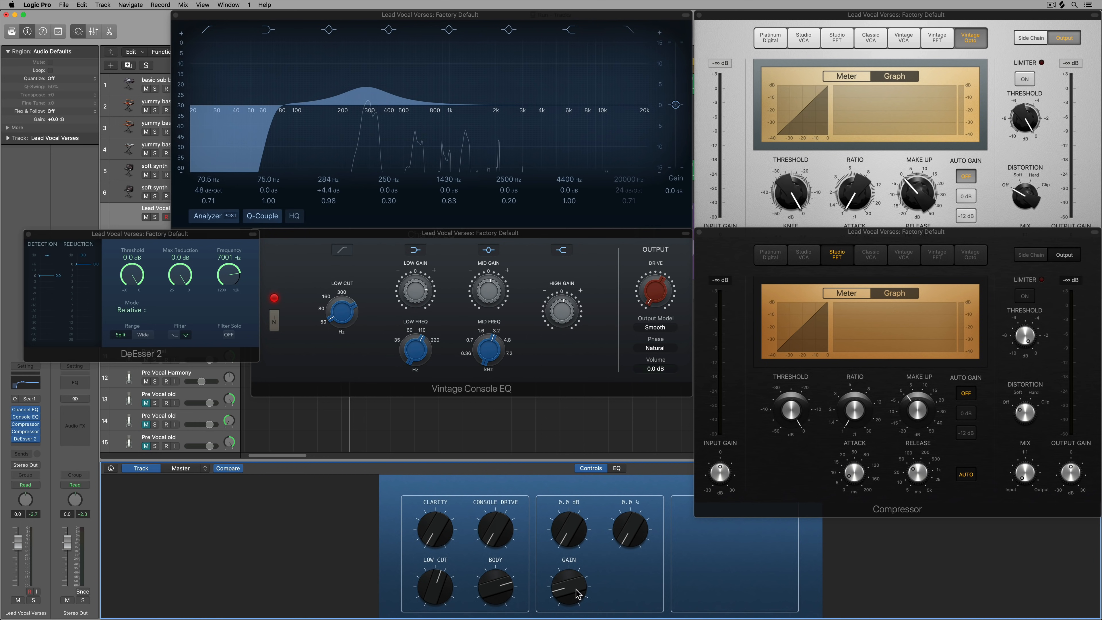
drag(502, 587, 488, 617)
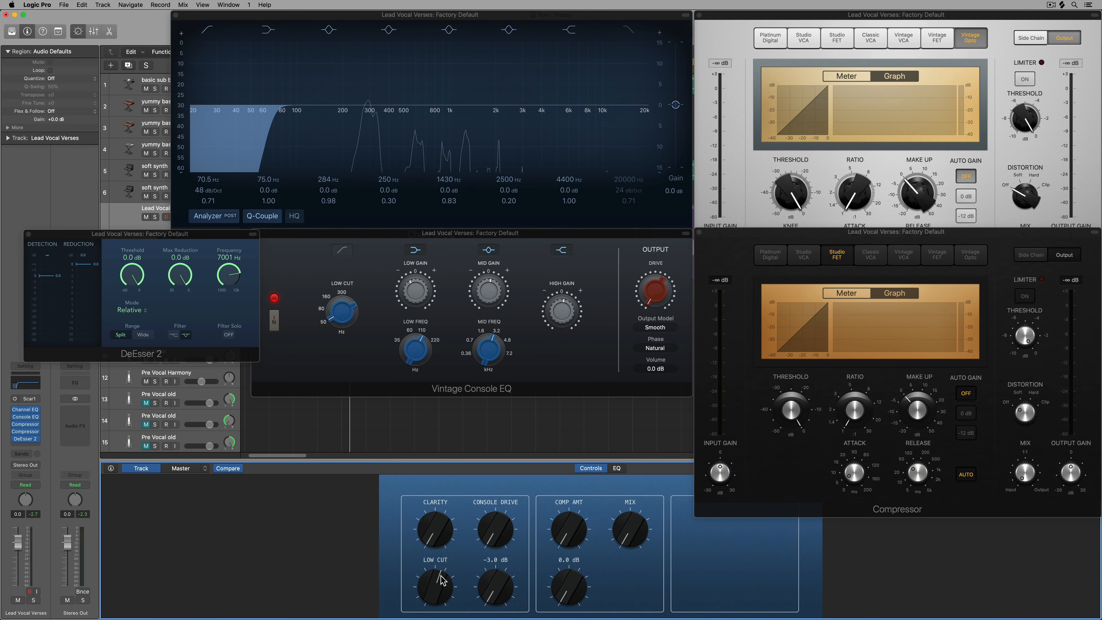
drag(441, 579, 433, 618)
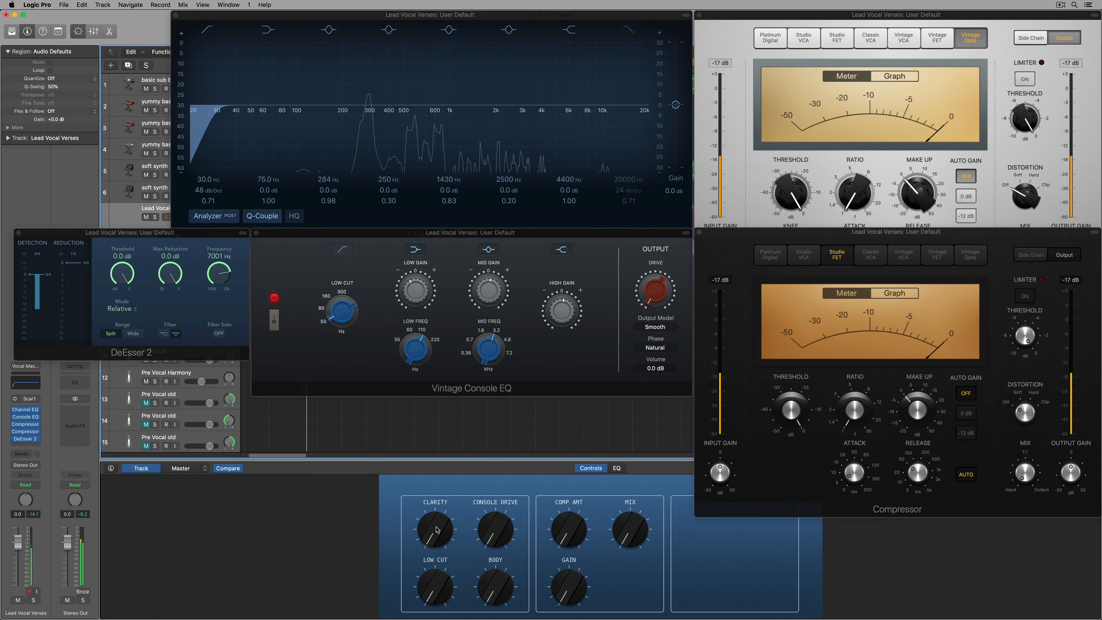
Dial in the knobs during playback: Clarity +6.1 dB, Low Cut 96 Hz and Body 8.7 dB, also raising Console Drive, Comp Amt, Mix and Gain
mouse_move(437, 529)
mouse_down()
mouse_move(439, 417)
mouse_move(430, 538)
mouse_up()
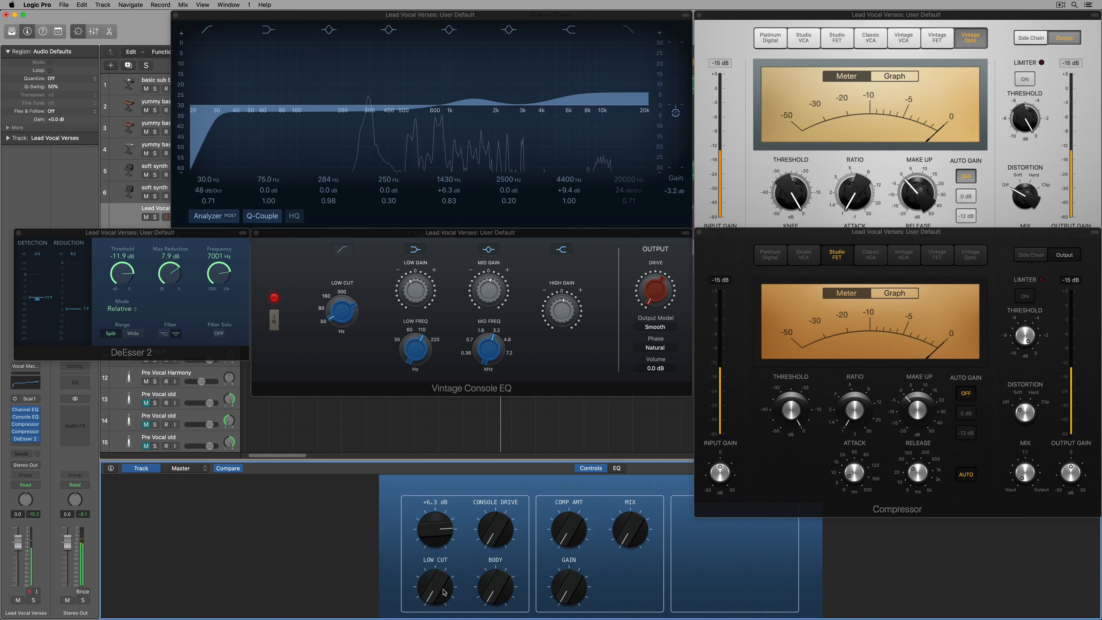
drag(444, 592, 484, 579)
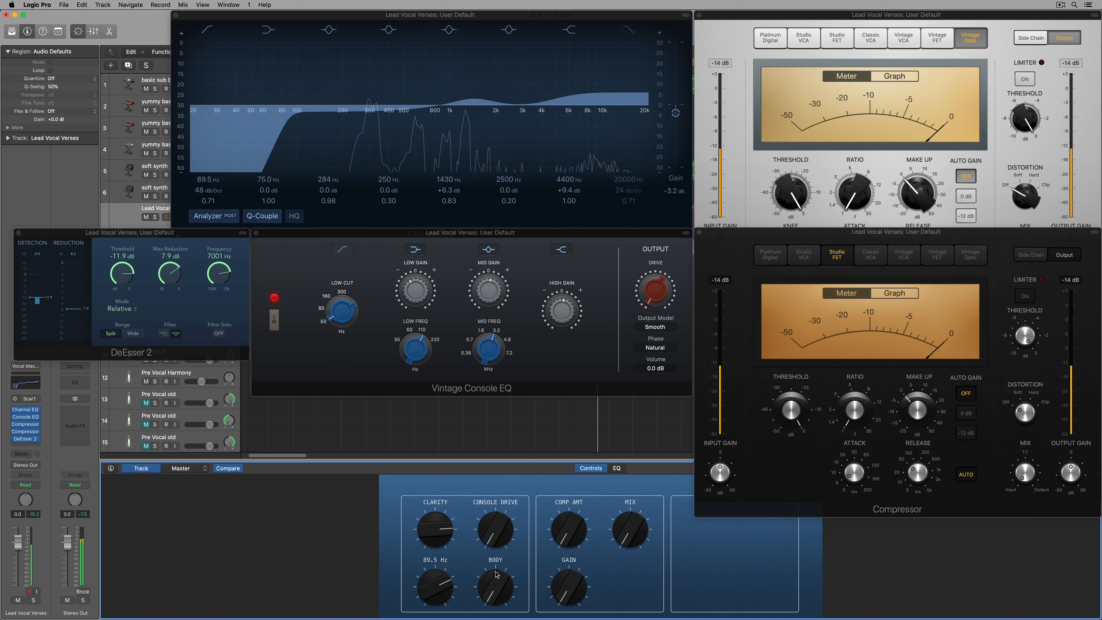
mouse_move(494, 514)
mouse_down()
mouse_move(498, 479)
mouse_move(490, 509)
mouse_up()
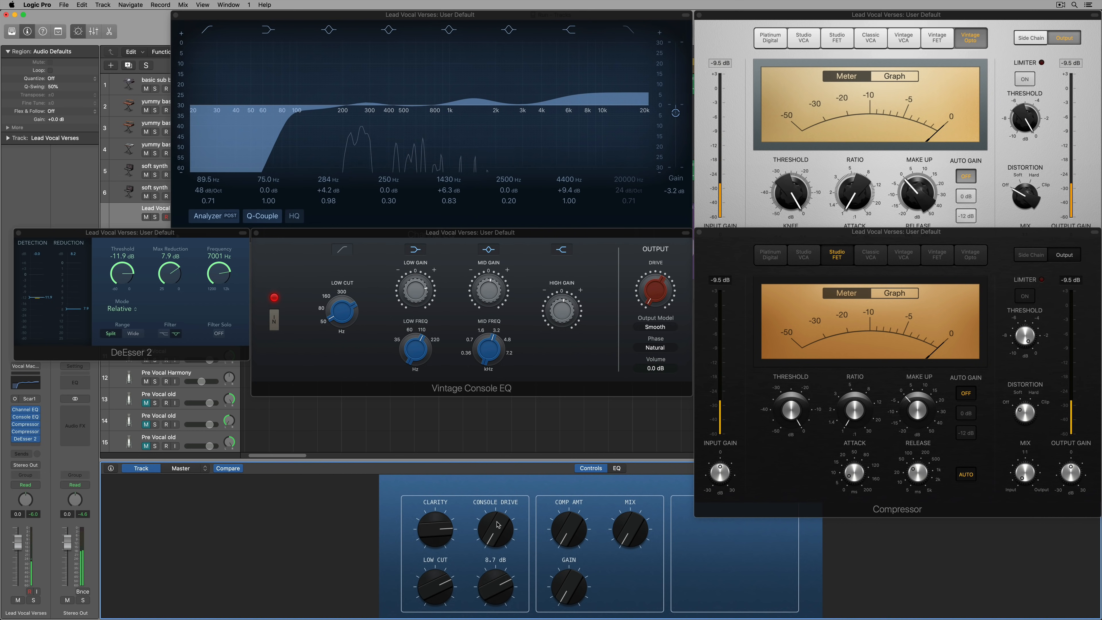
drag(494, 479, 493, 474)
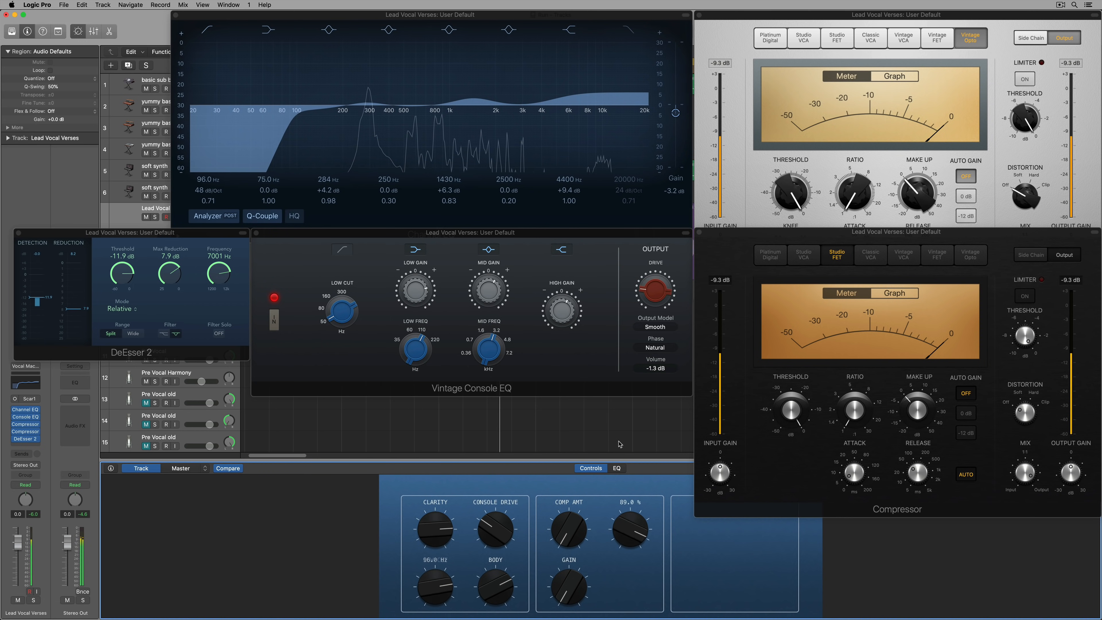
drag(569, 529, 560, 470)
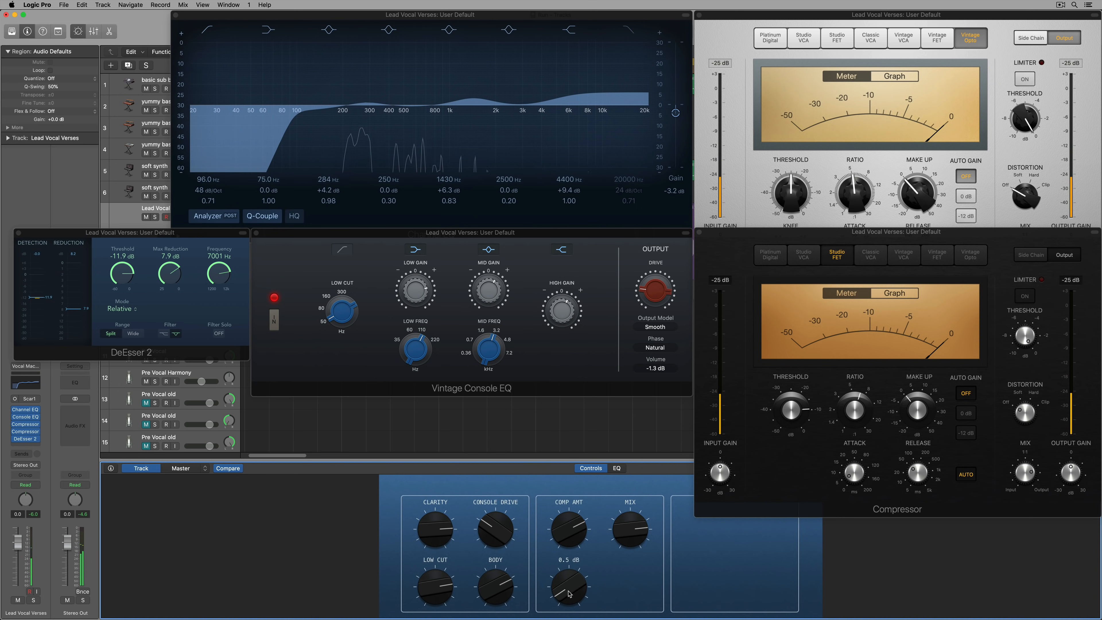
drag(423, 542, 421, 544)
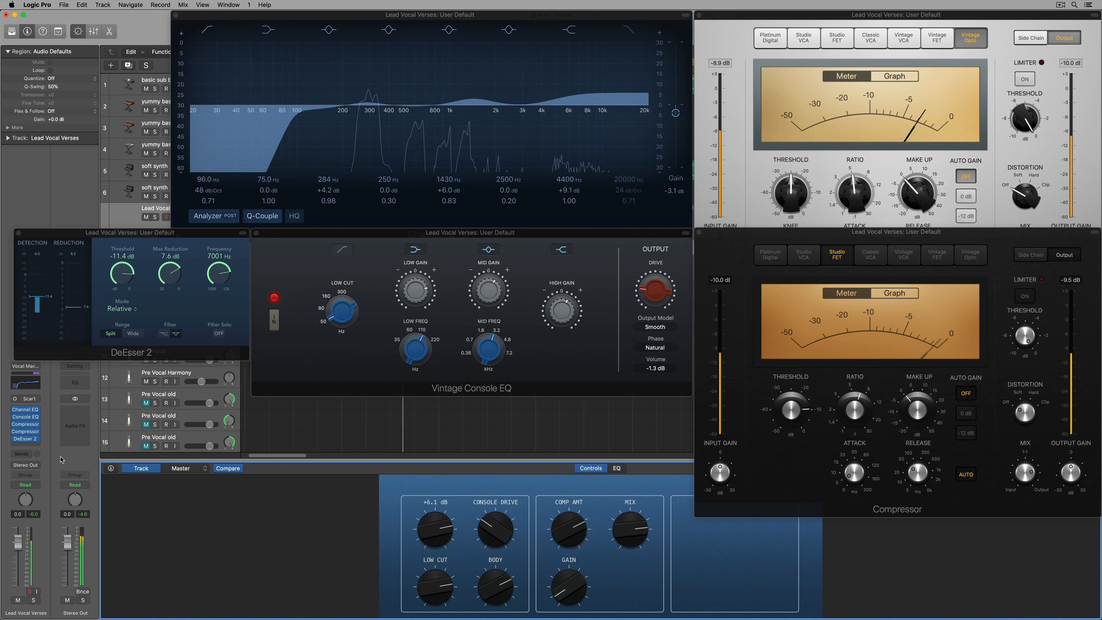
Bypass all five plug-ins on Lead Vocal Verses during playback and re-enable them to compare the sound
click(15, 409)
drag(13, 427, 14, 437)
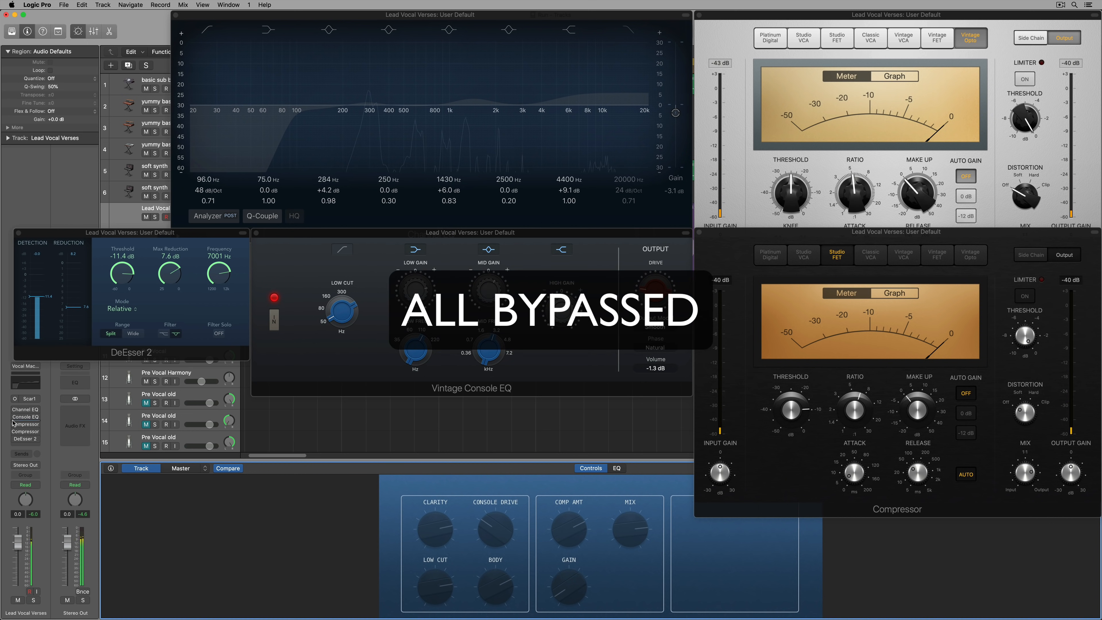
drag(14, 410, 15, 438)
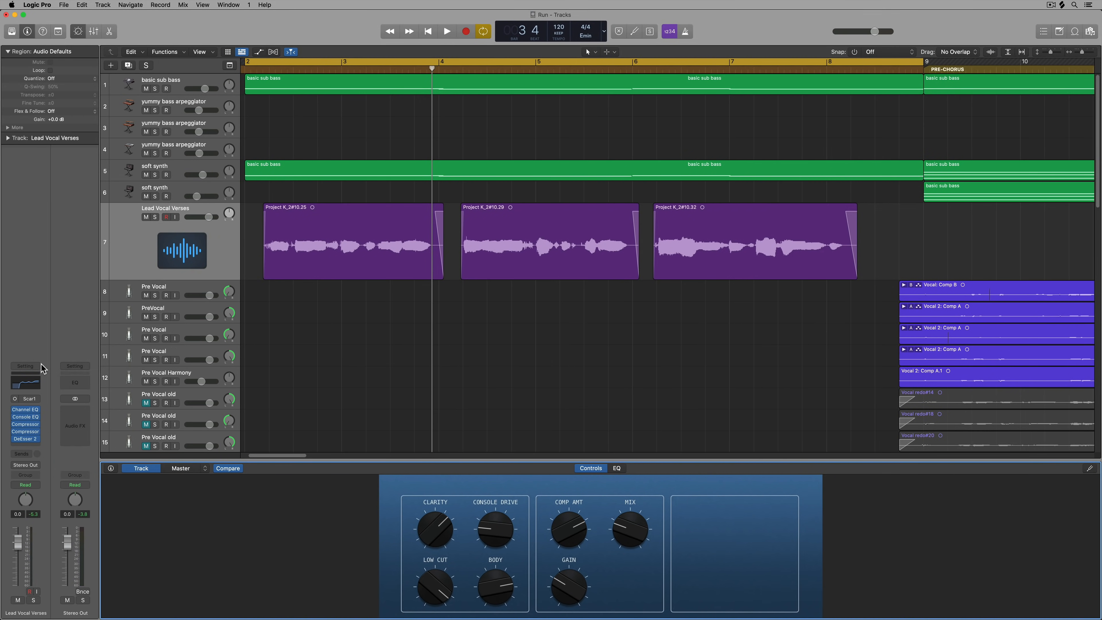
Save the Lead Vocal Verses channel strip setting as Vocals 2 in the Macro Controls folder
click(36, 368)
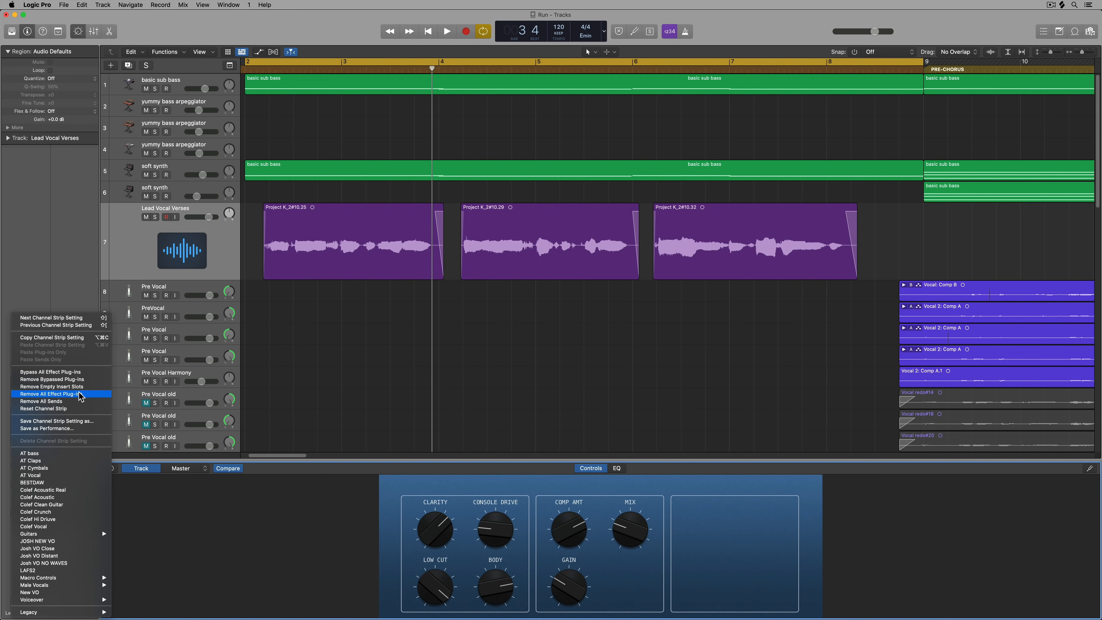
click(74, 421)
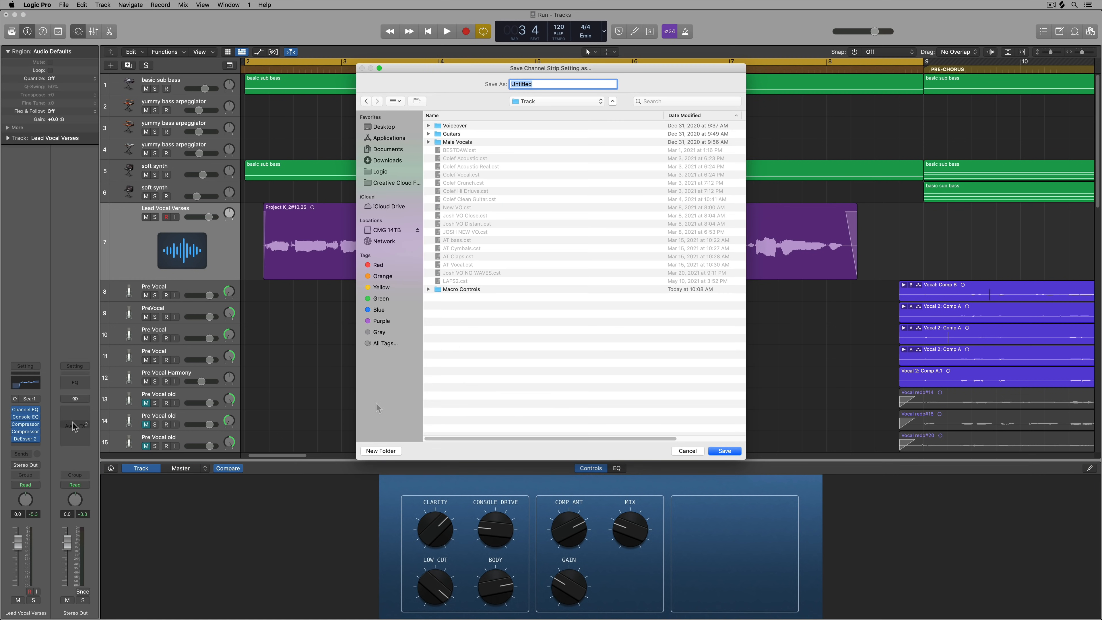
double_click(469, 289)
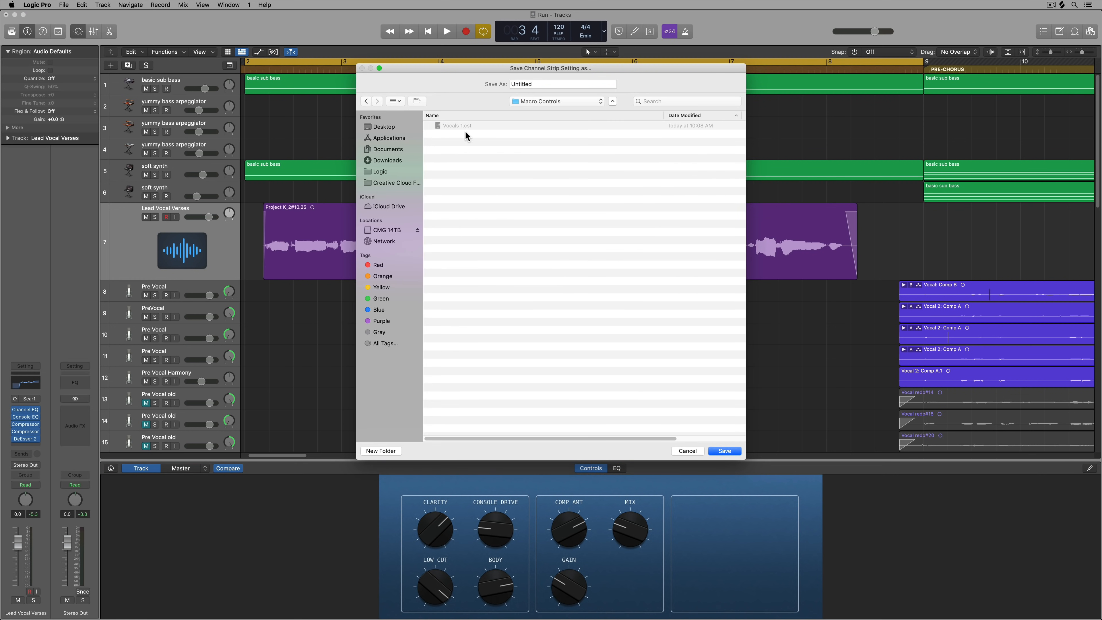
drag(541, 84, 488, 72)
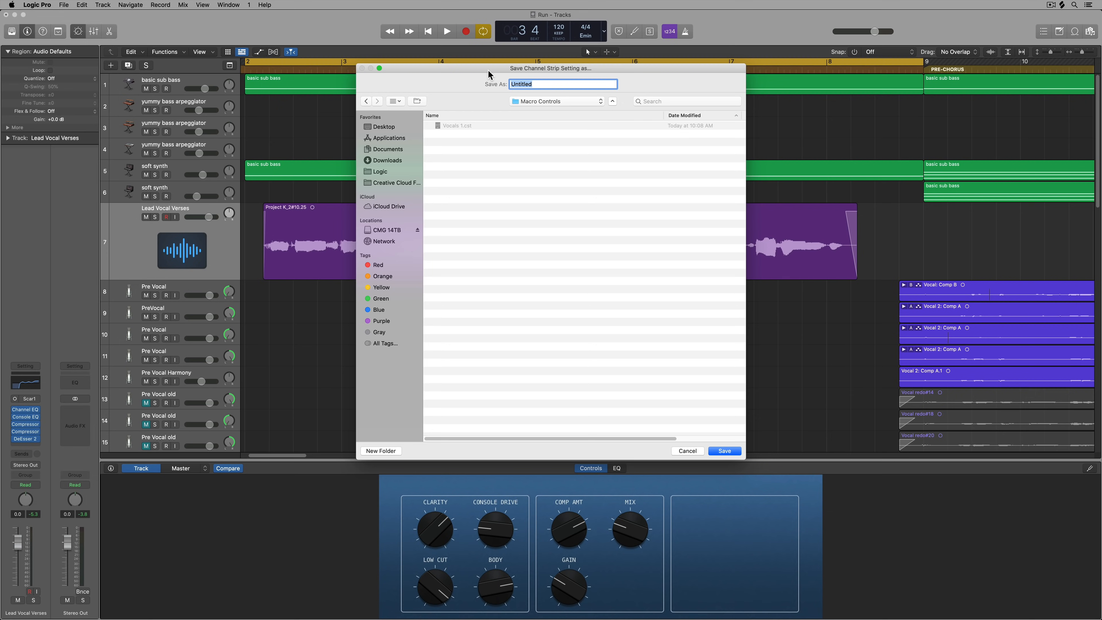
key(Return)
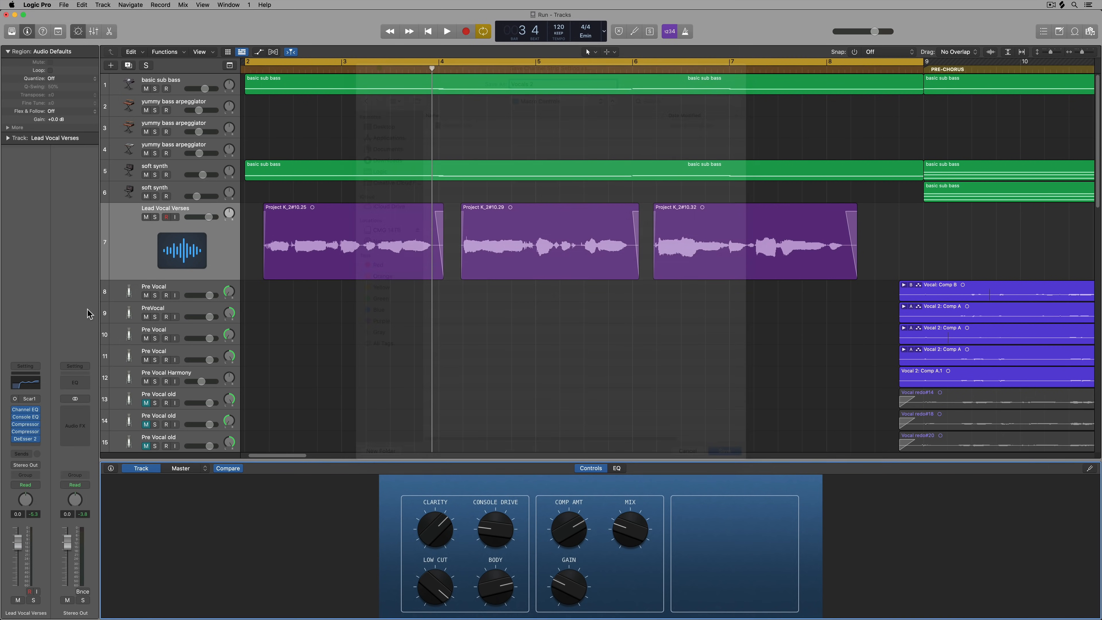
Reset the Lead Vocal Verses channel strip and load the Vocals 2 setting from Macro Controls
click(25, 366)
click(65, 408)
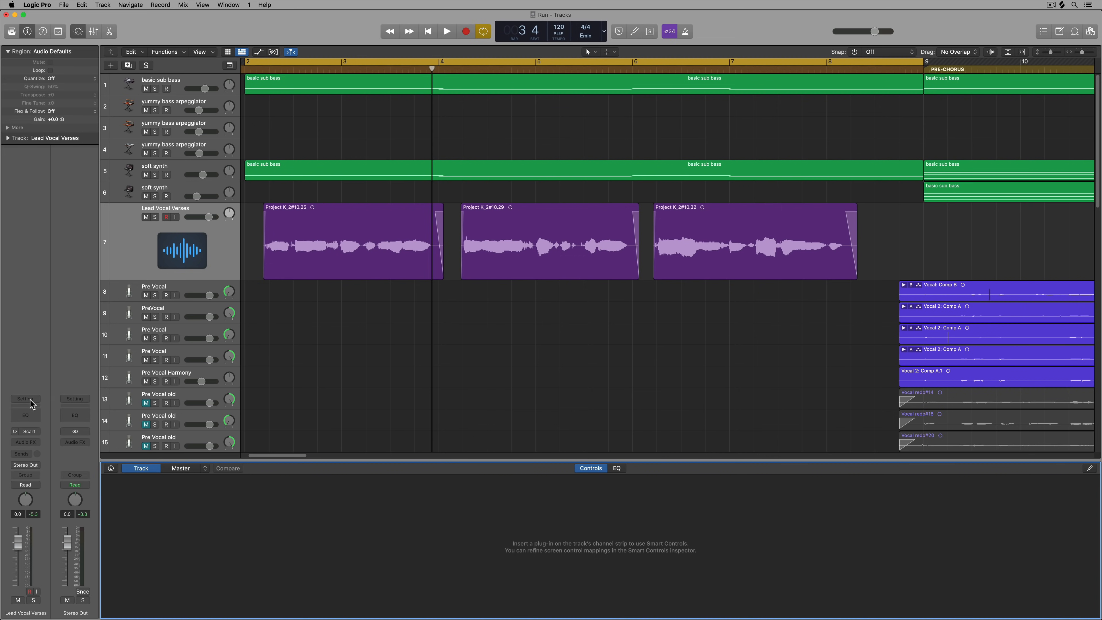
click(30, 399)
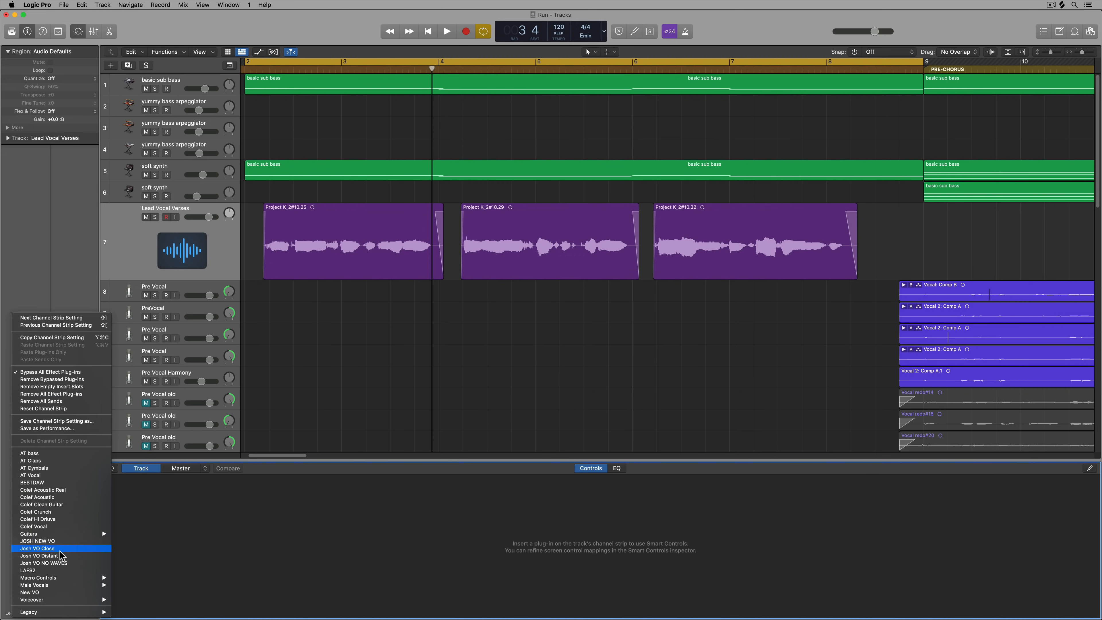
mouse_move(61, 579)
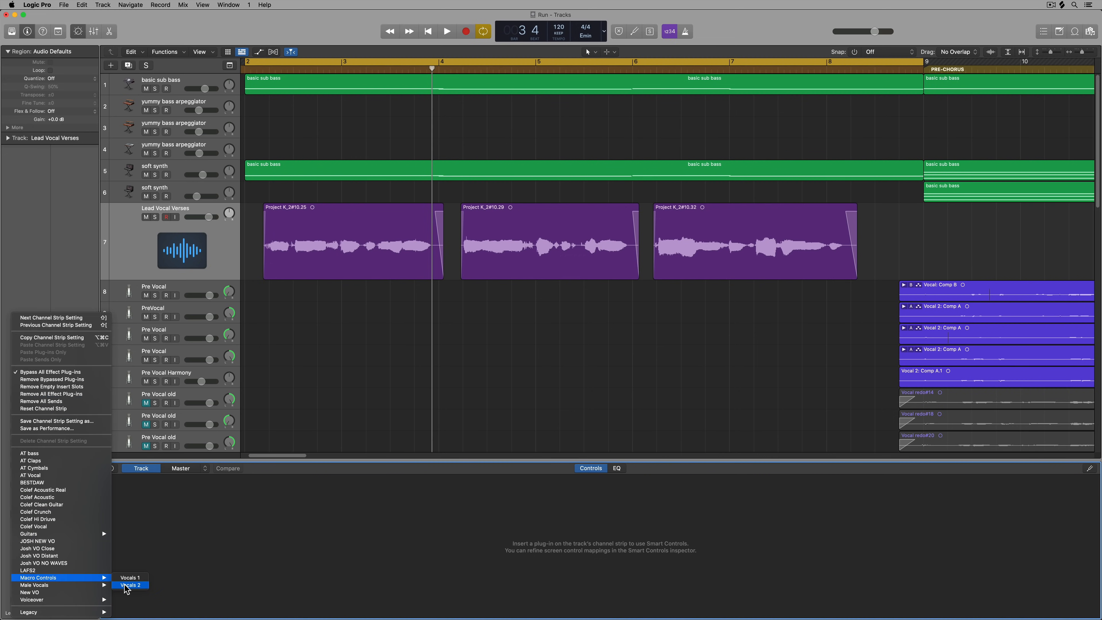
click(138, 586)
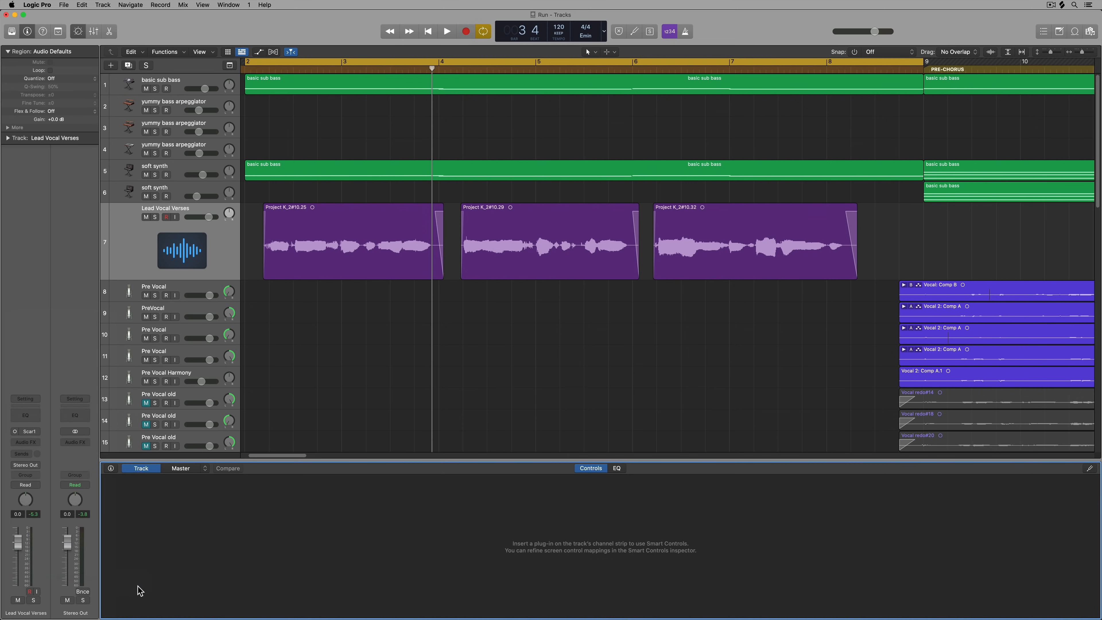
Play the track, set Comp Amt to -10.5 dB and Mix to 67 %, and raise the Gain knob
key(space)
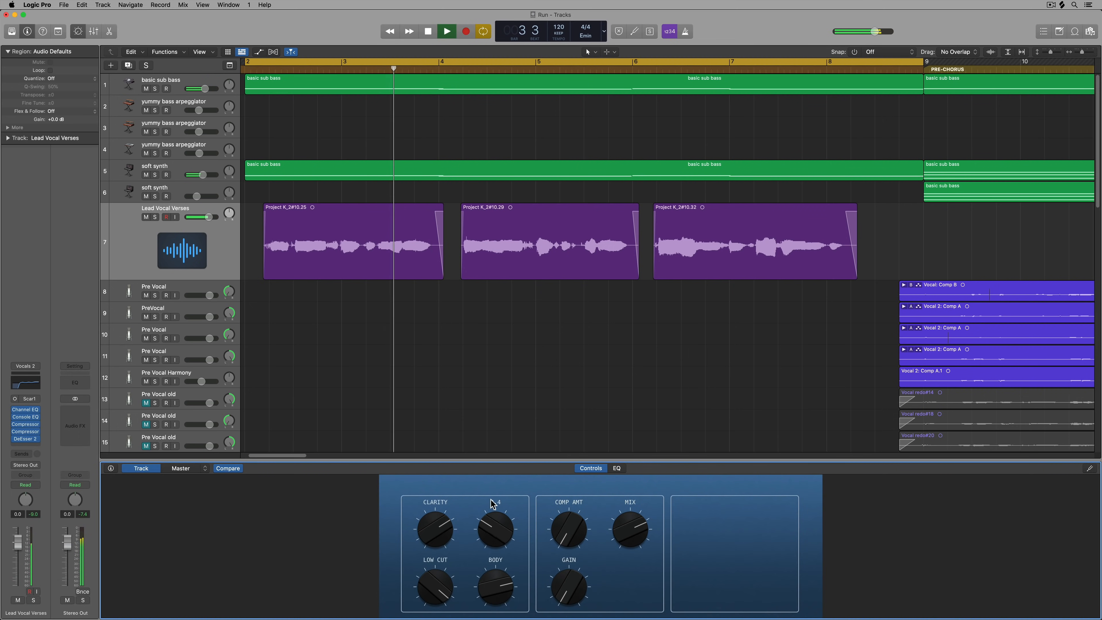
drag(571, 528, 585, 458)
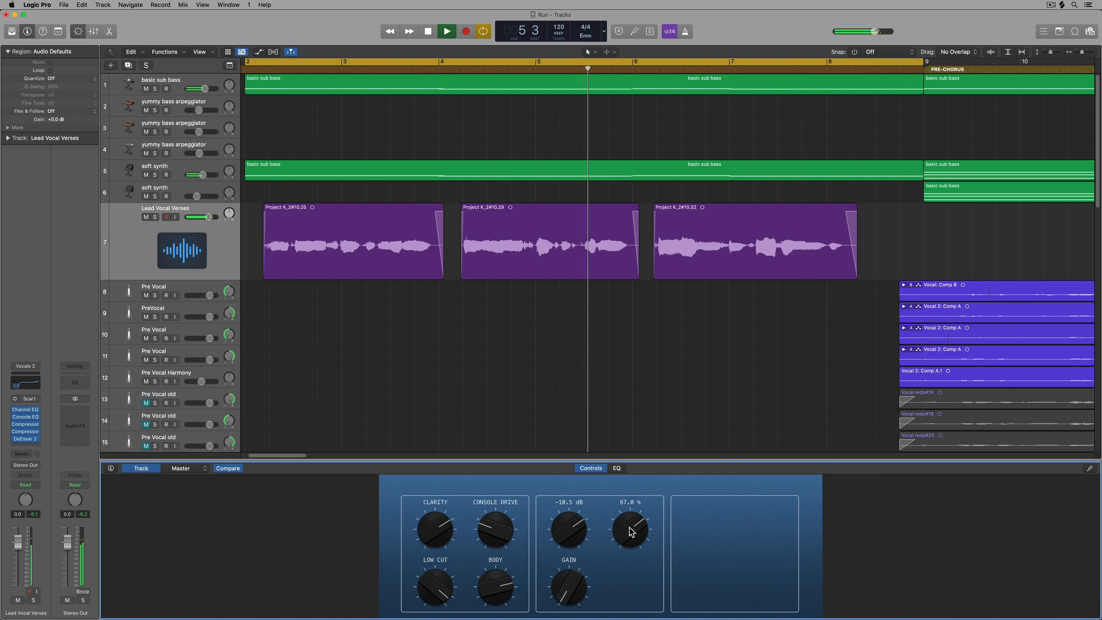
drag(563, 589, 563, 580)
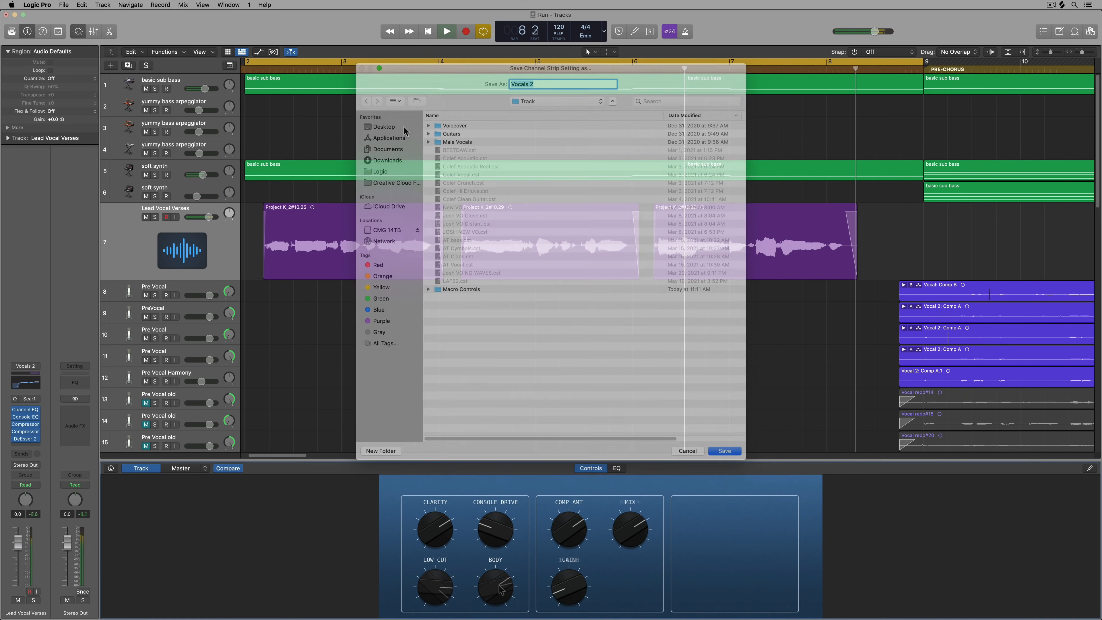
Save the channel strip setting to the Desktop as Vocal Macro
click(403, 128)
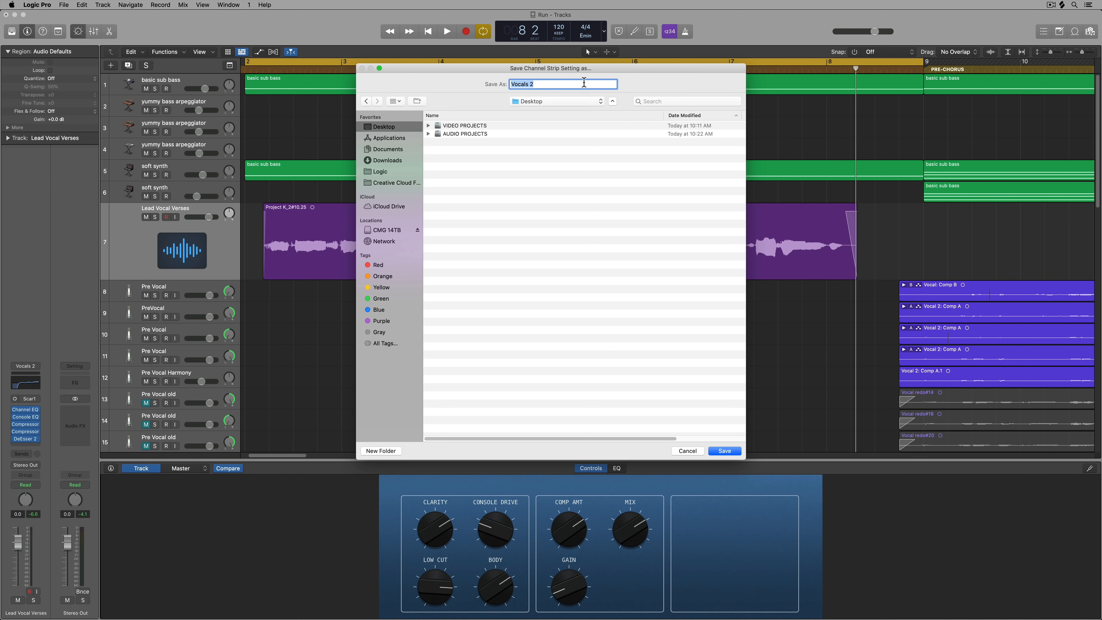
text(Vocal Macro)
key(Return)
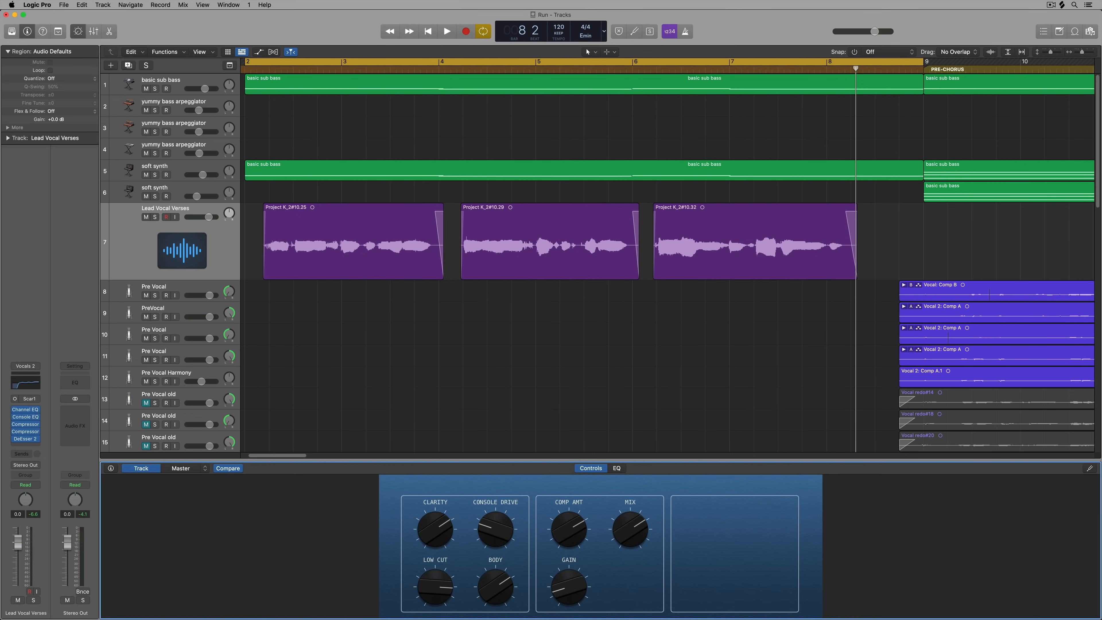